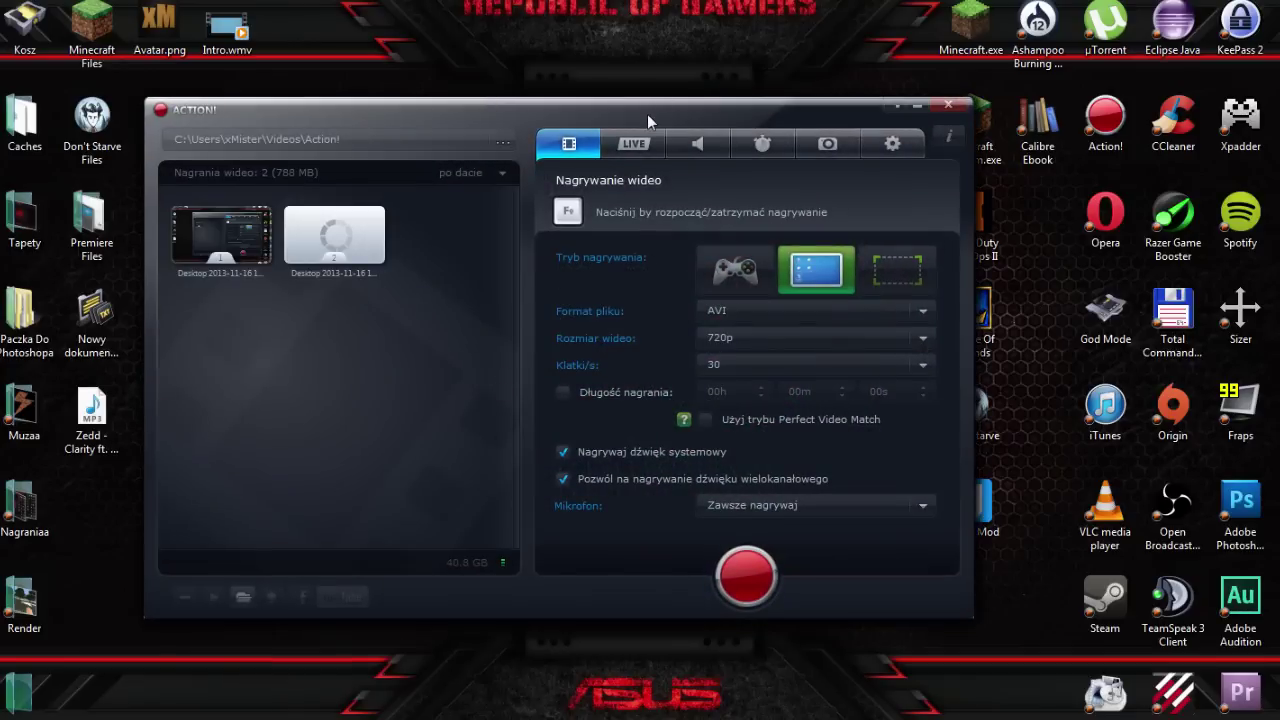
left_click_drag(647, 114, 614, 122)
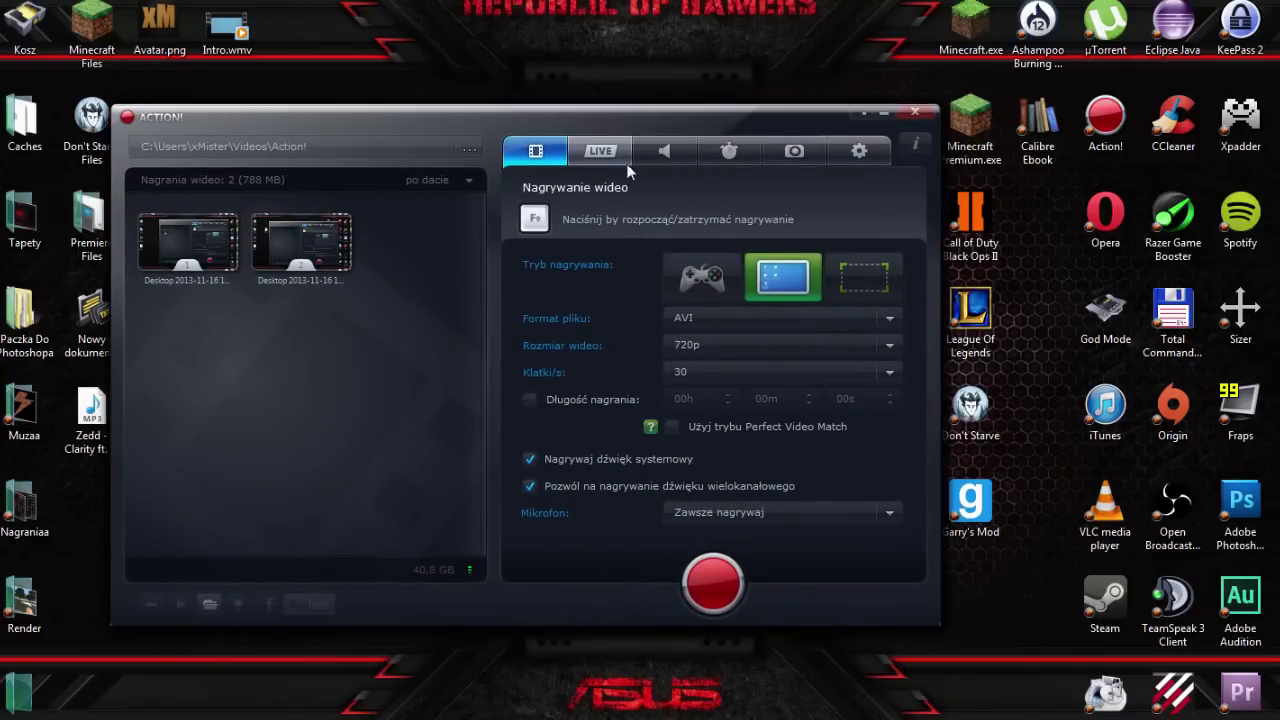
left_click(603, 151)
left_click(555, 149)
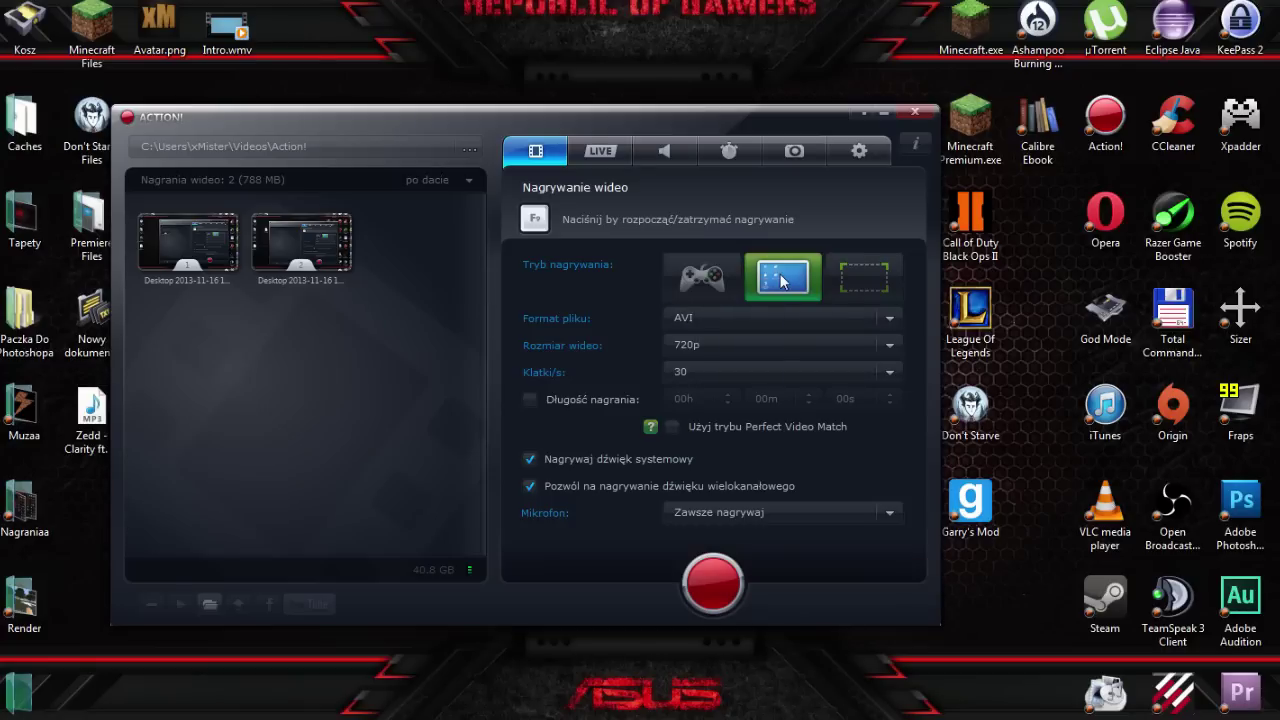
left_click(730, 320)
left_click(730, 320)
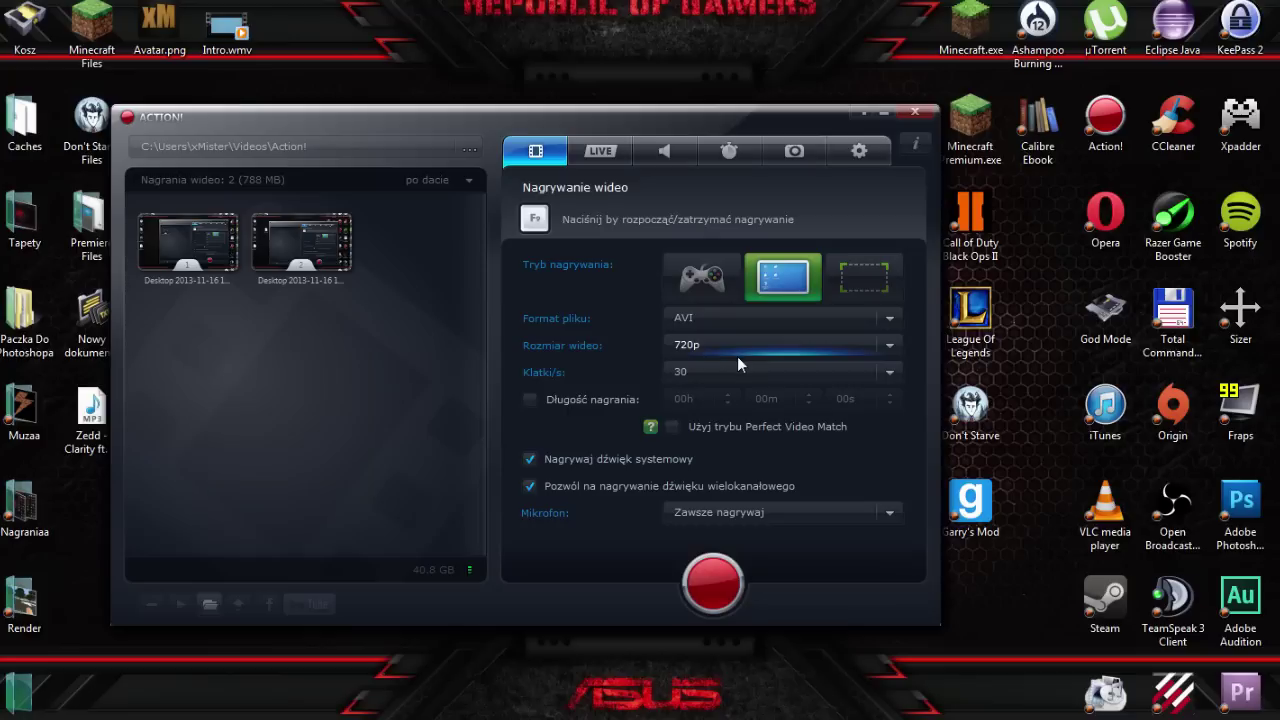
Change the video size to Oryginalny, then set it back to 720p
left_click(751, 338)
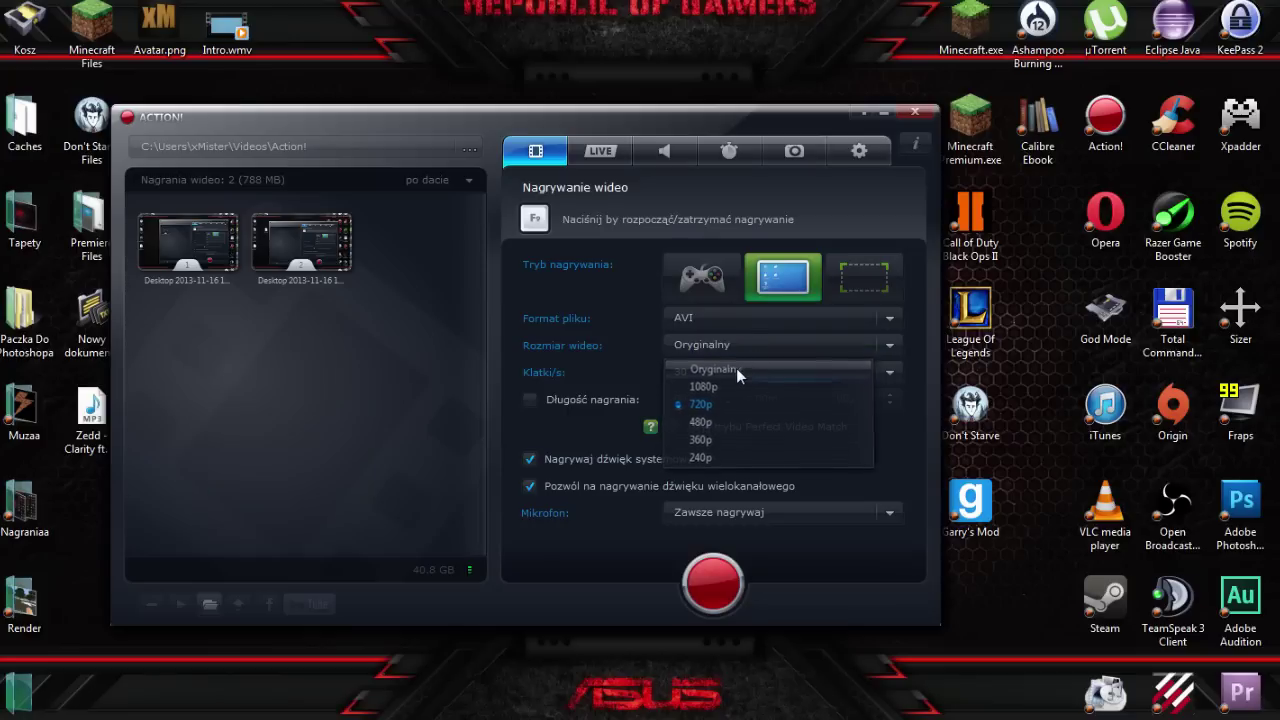
left_click(736, 368)
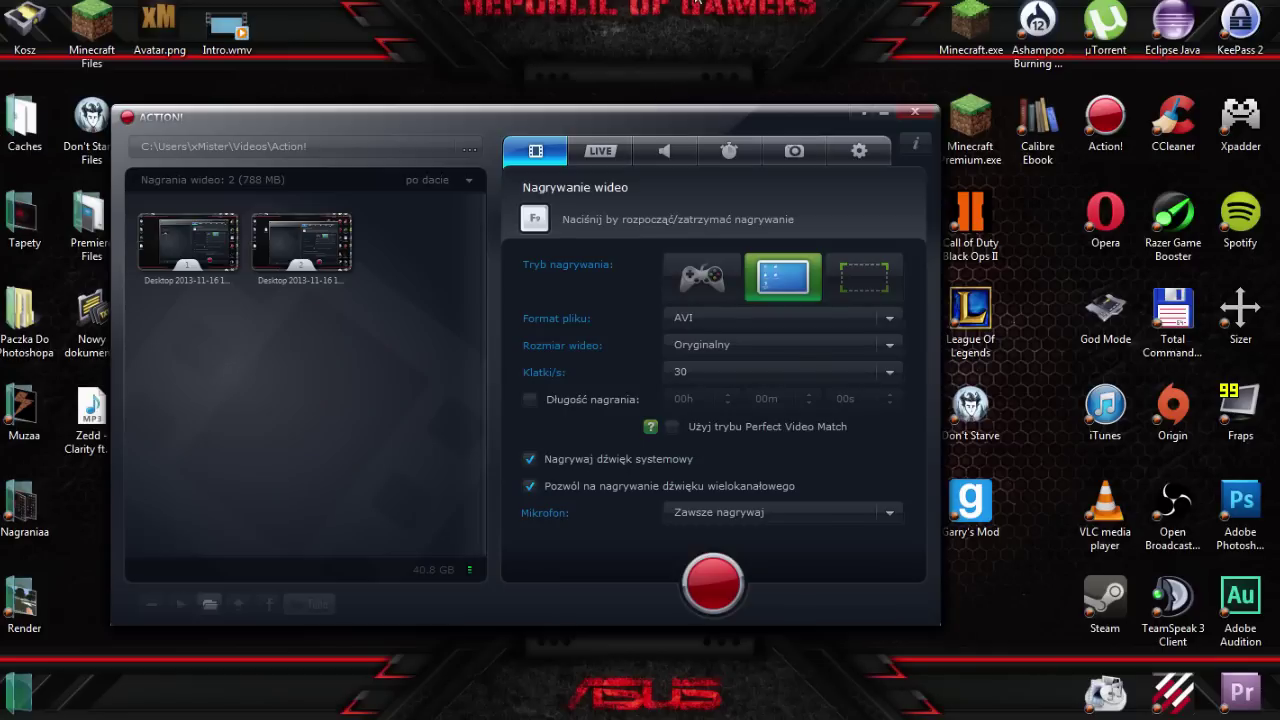
left_click(790, 350)
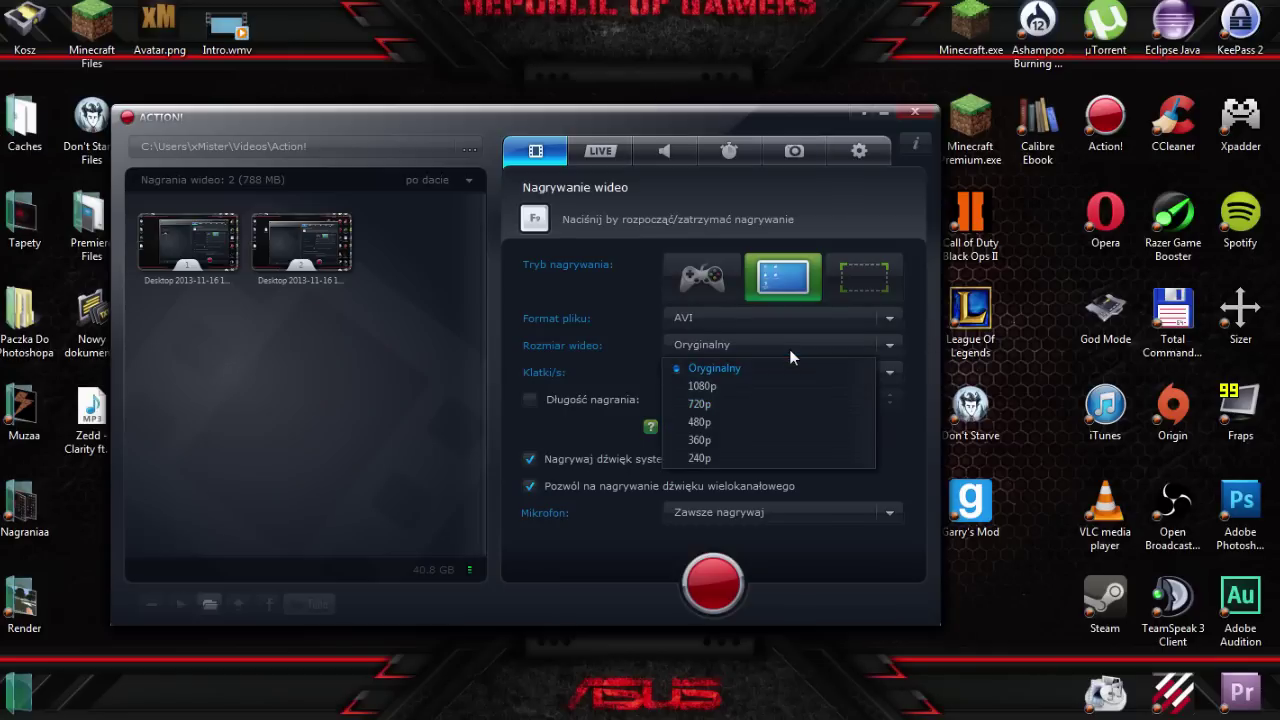
left_click(752, 403)
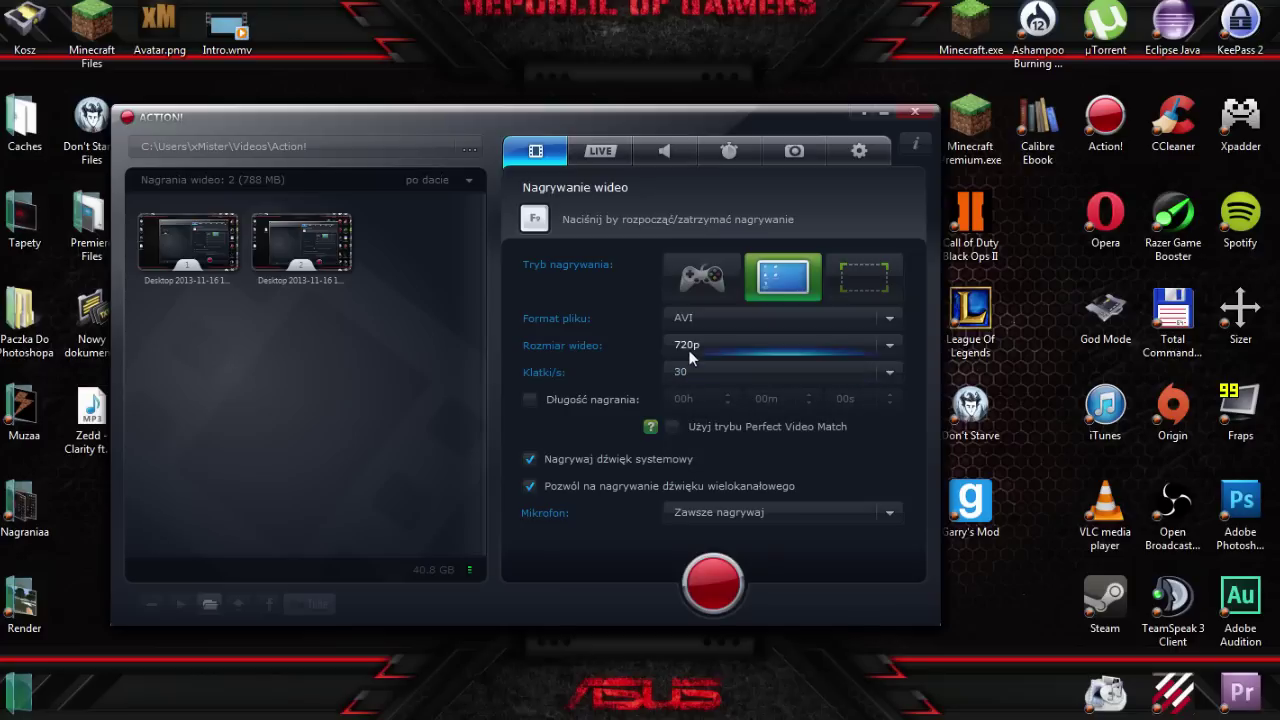
Record a short test clip of the desktop and stop the recording
left_click_drag(537, 126, 665, 123)
left_click(838, 578)
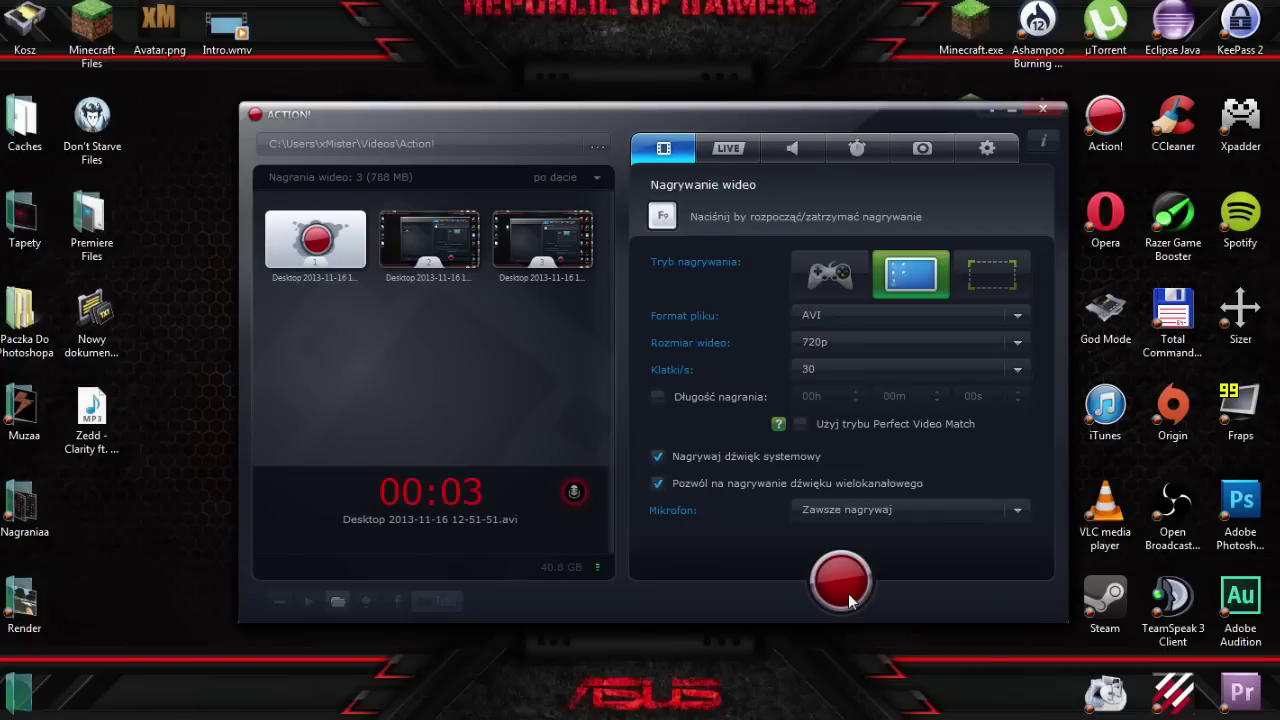
key("F9")
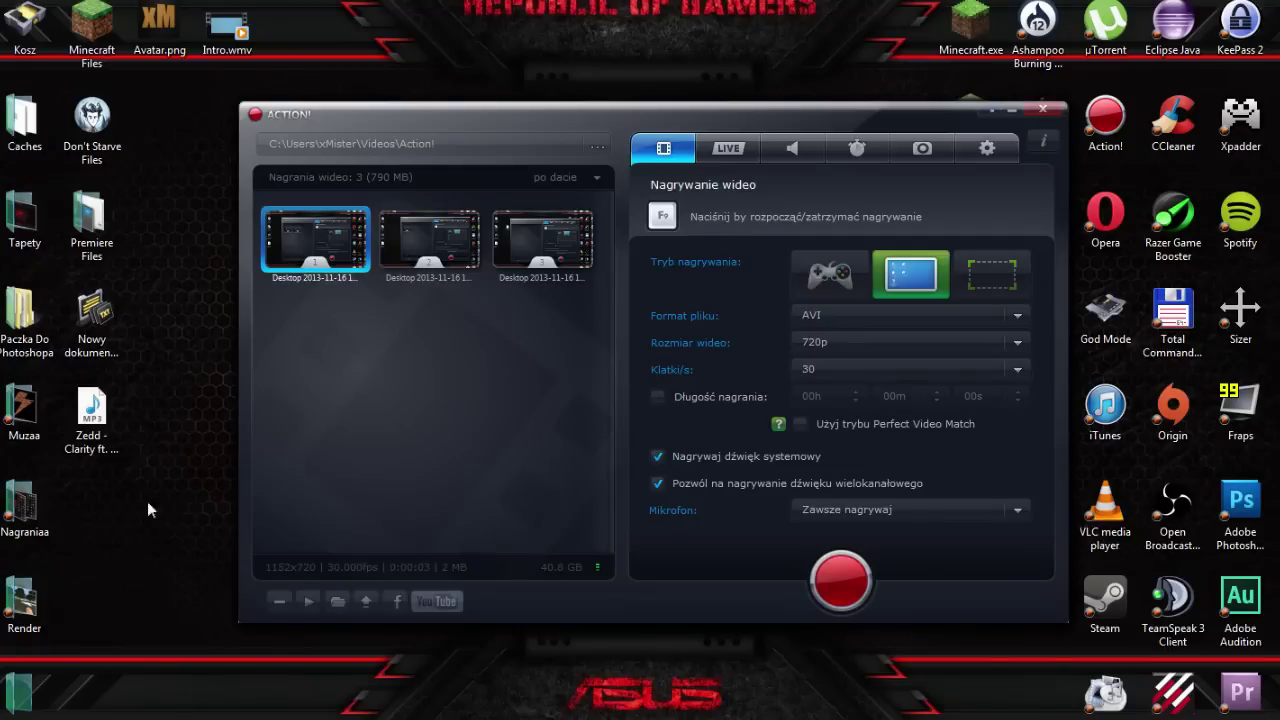
Move the newest AVI recording from the Action! recordings folder to the desktop and close the folder
left_click(339, 603)
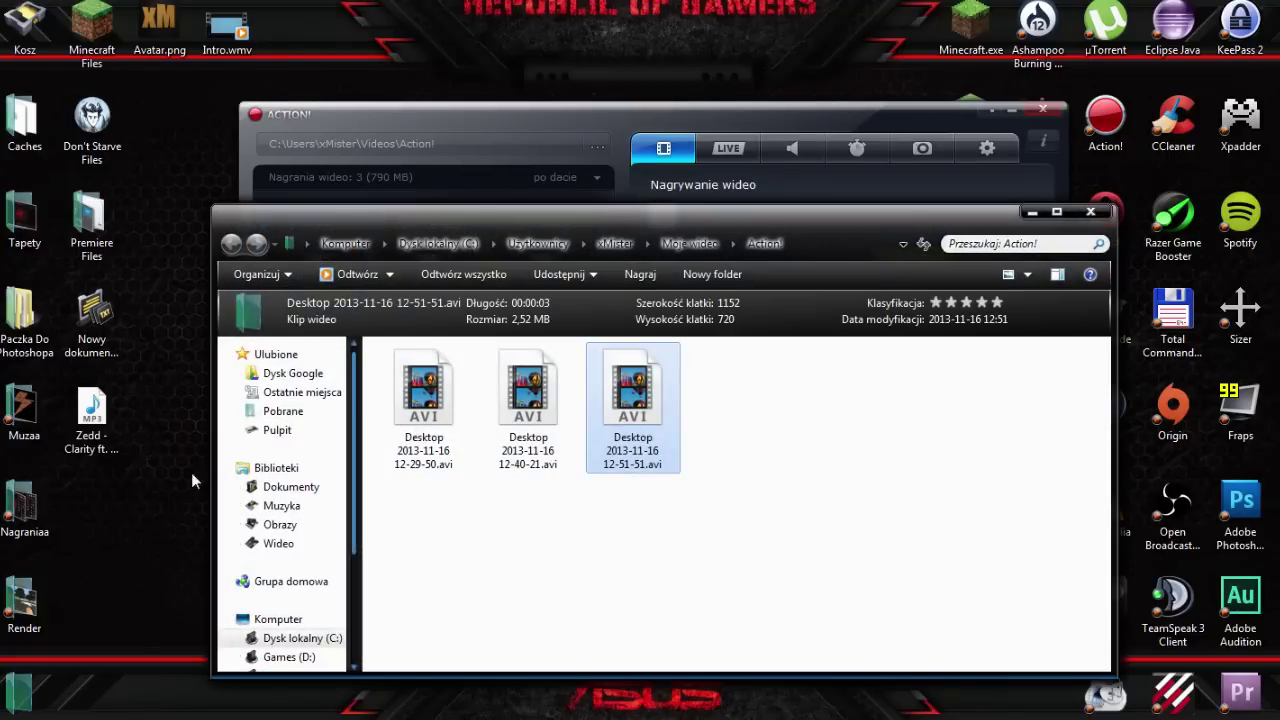
key("ctrl+x")
right_click(135, 559)
left_click(151, 657)
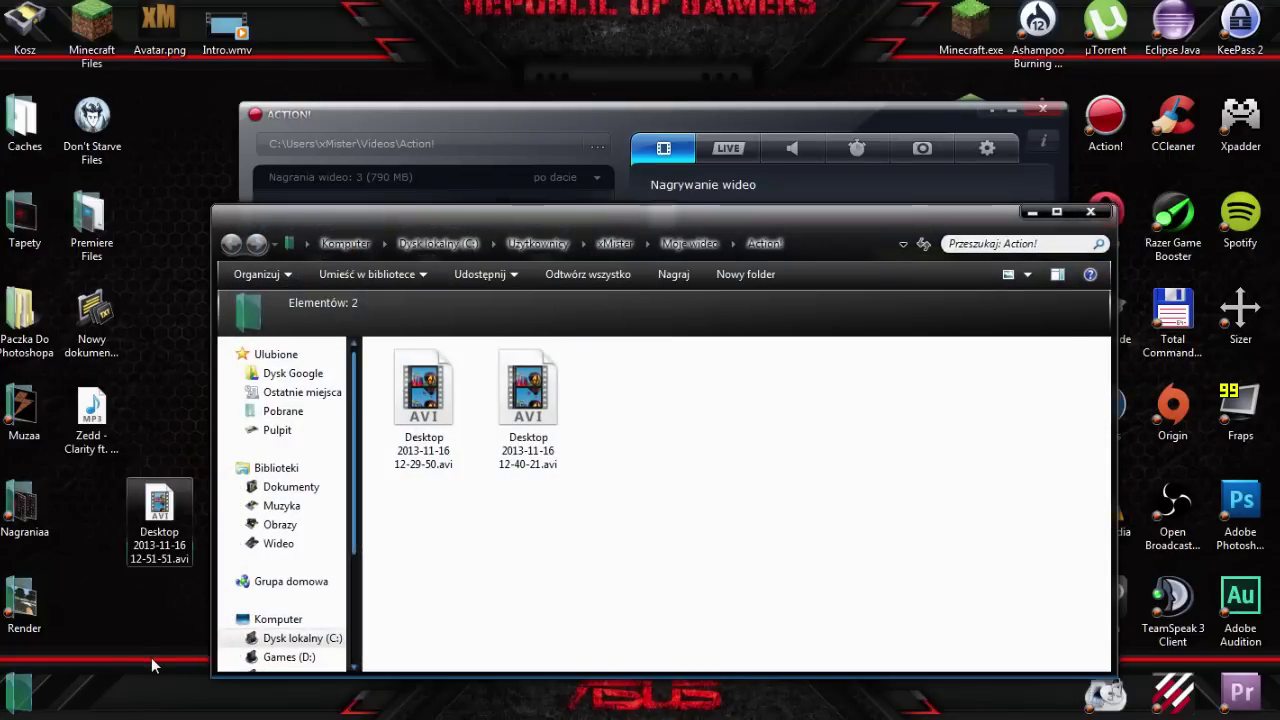
left_click(1088, 213)
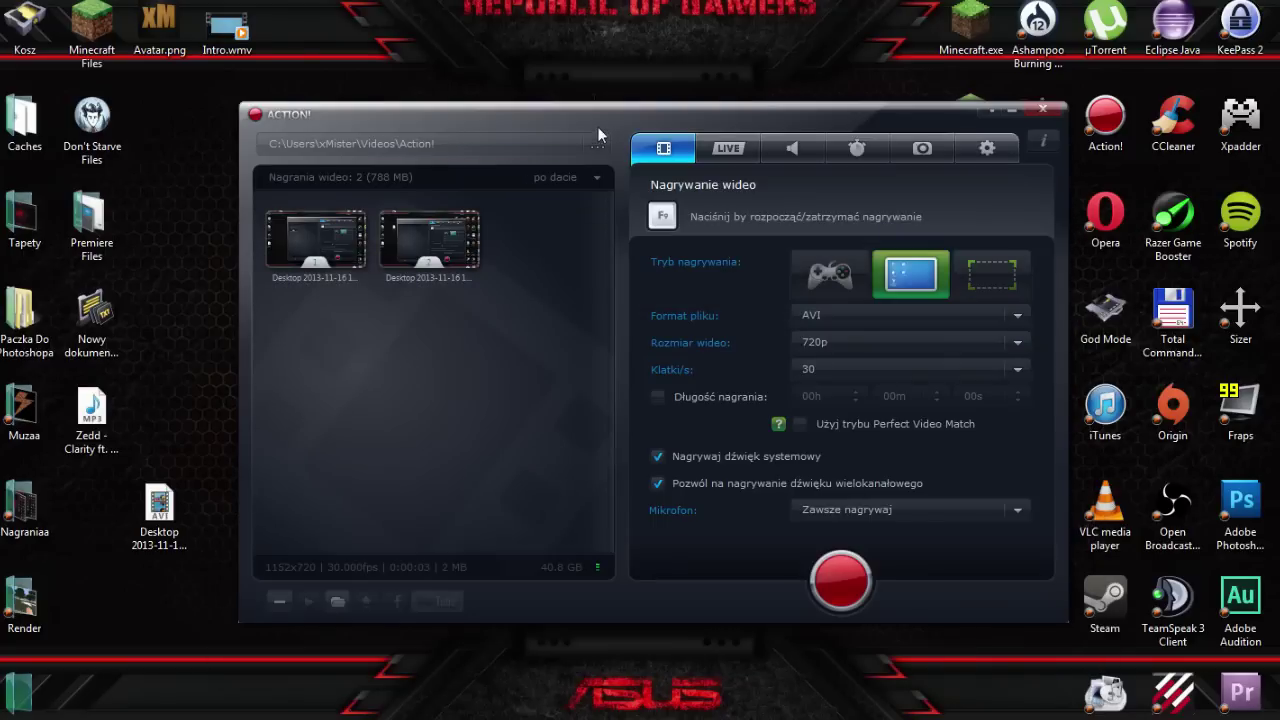
Create a new folder on the desktop and move the test recording into it
right_click(173, 546)
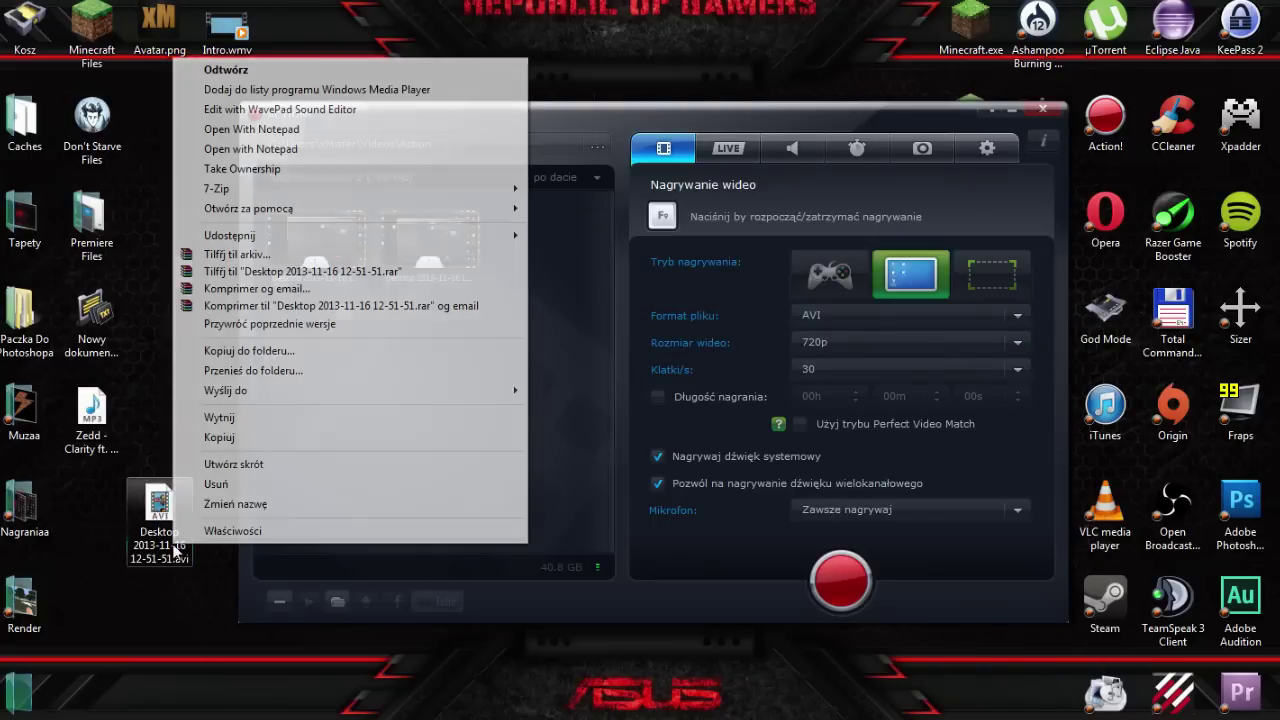
left_click(139, 449)
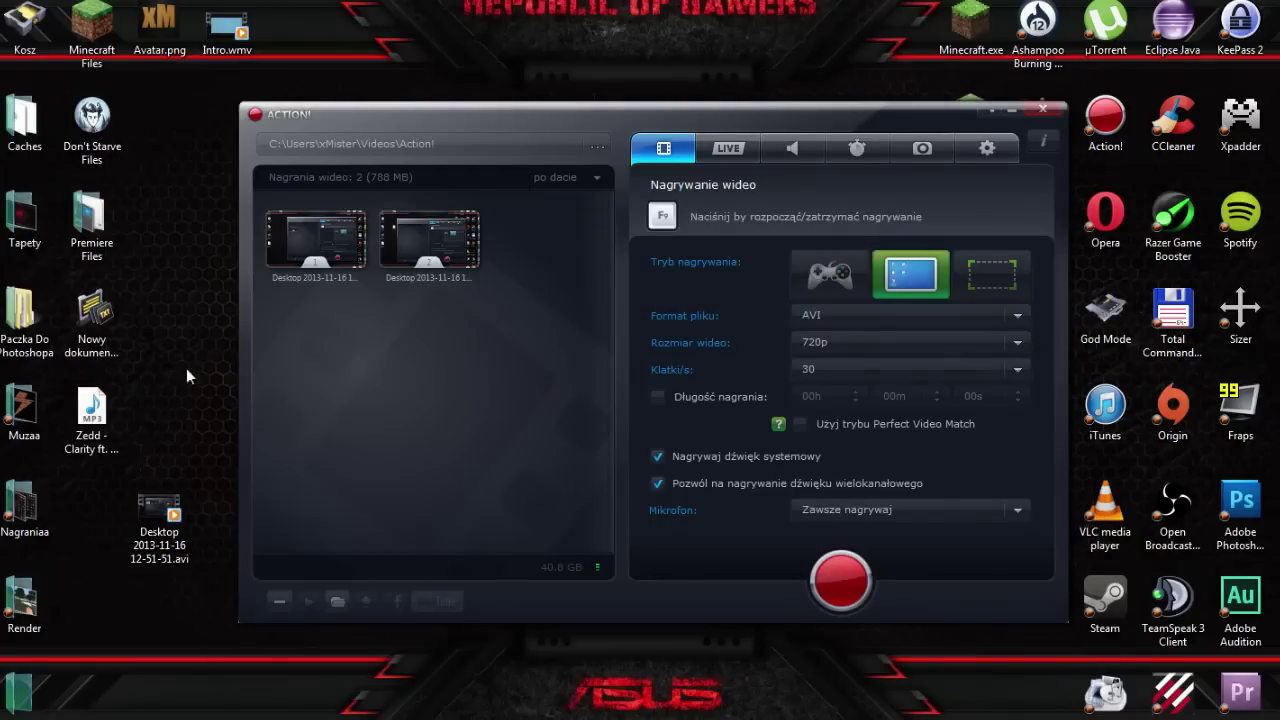
right_click(190, 368)
mouse_move(258, 686)
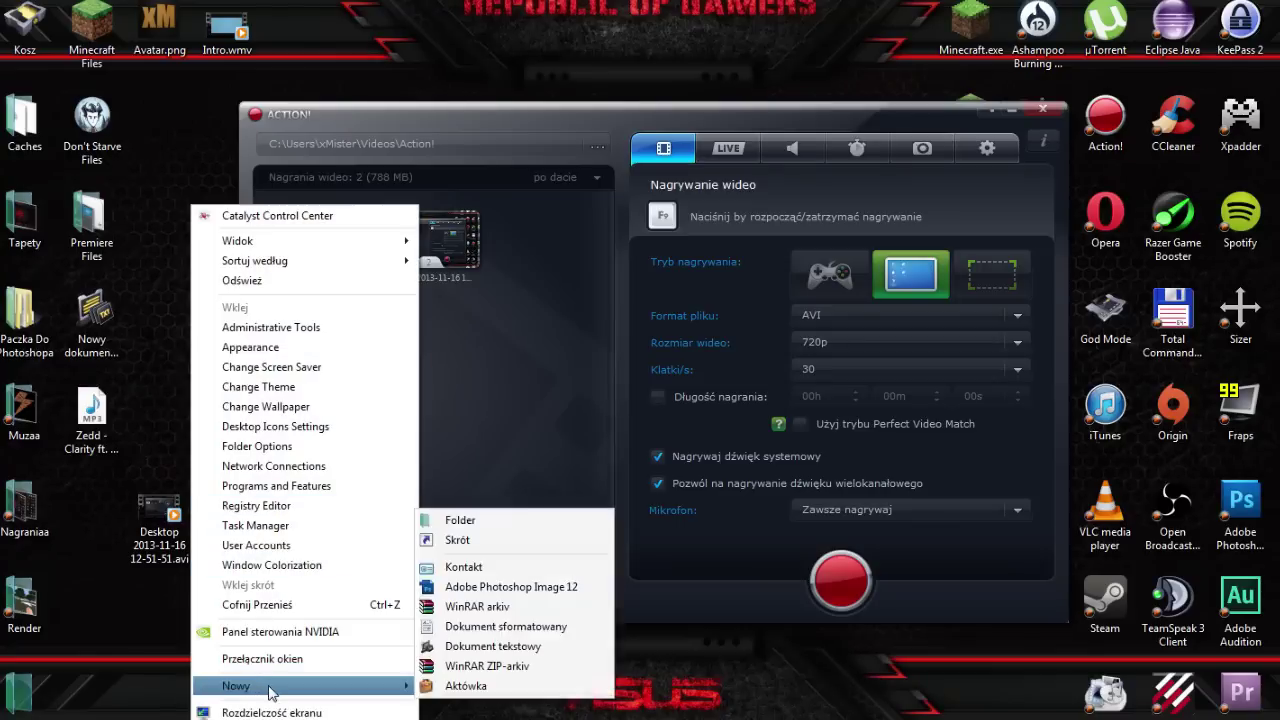
left_click(457, 523)
left_click_drag(483, 118, 619, 121)
left_click_drag(167, 540, 230, 408)
Open the new desktop folder and examine the test recording's frame width and height in its file details
double_click(230, 408)
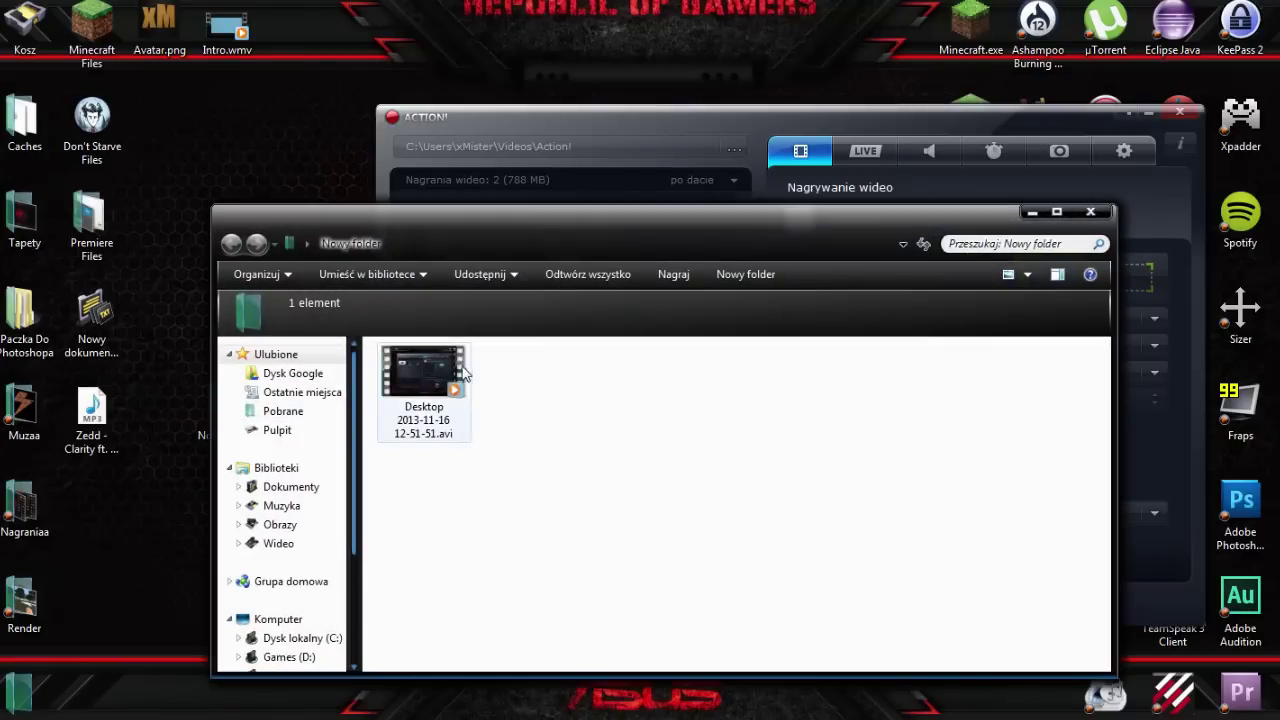
left_click(462, 375)
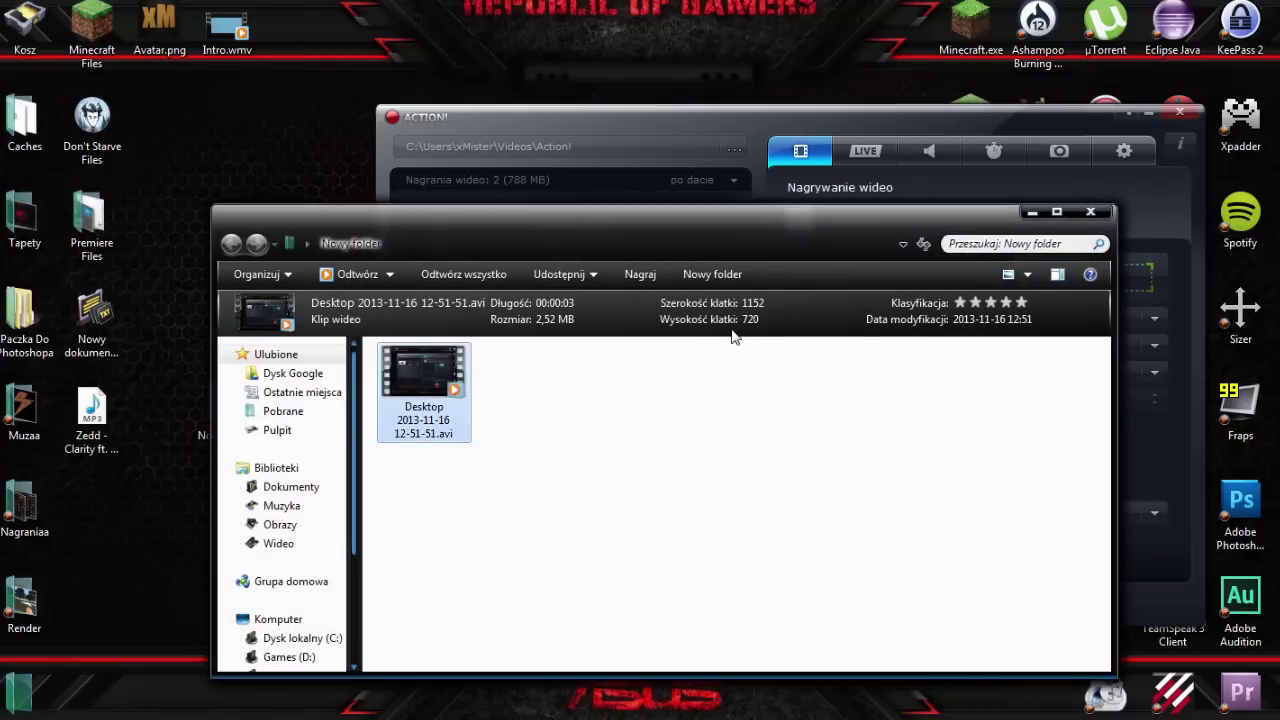
left_click_drag(689, 246, 615, 188)
left_click(746, 123)
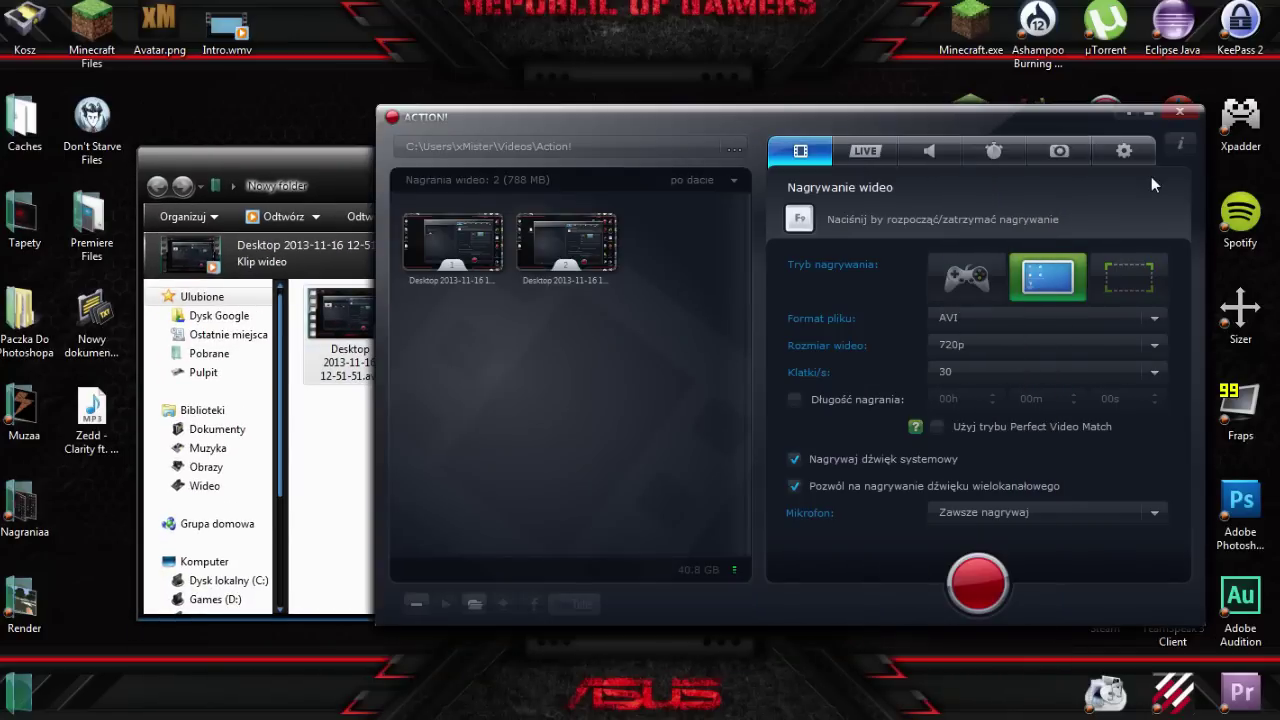
left_click(1124, 150)
left_click(809, 156)
left_click(335, 166)
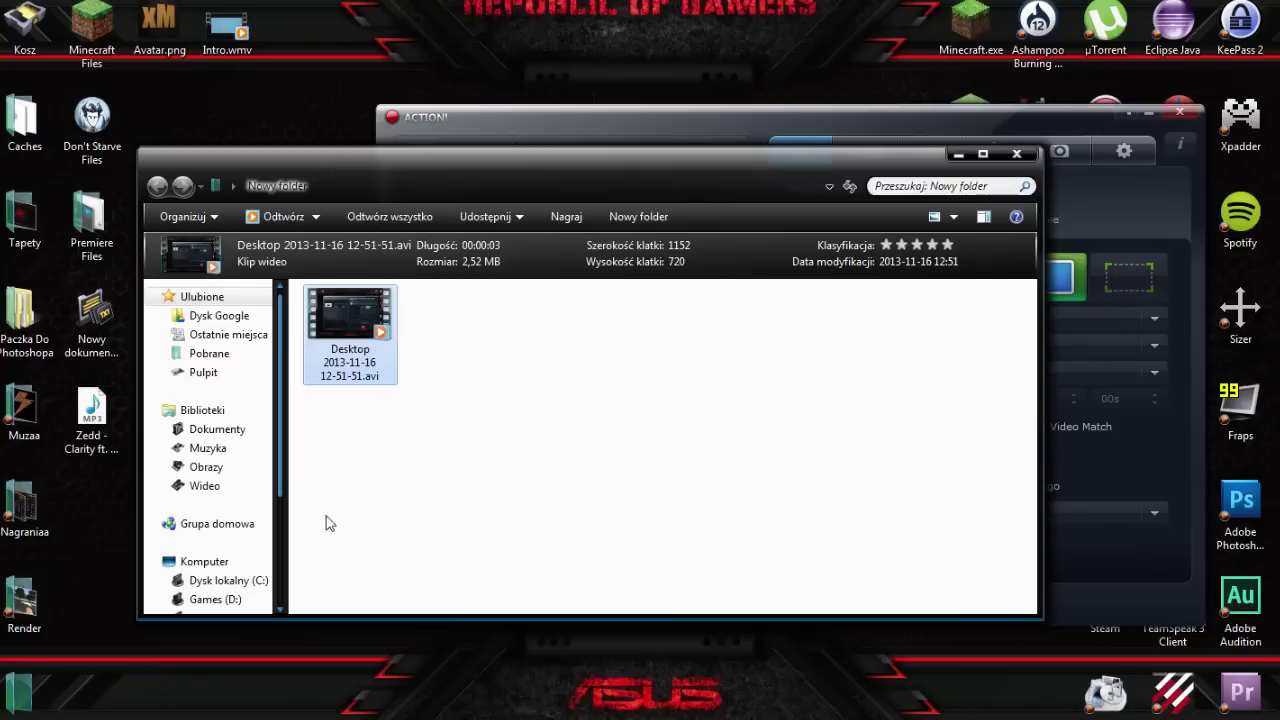
left_click(1156, 447)
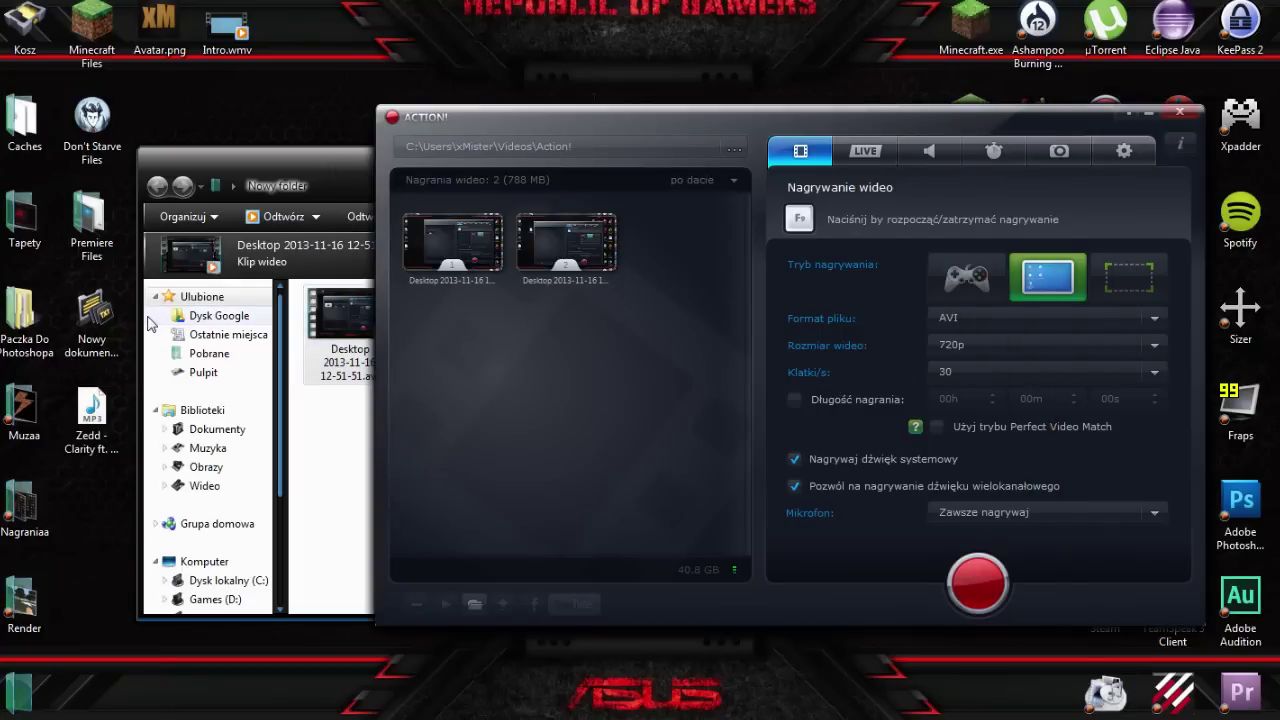
left_click(340, 325)
left_click_drag(343, 424, 380, 370)
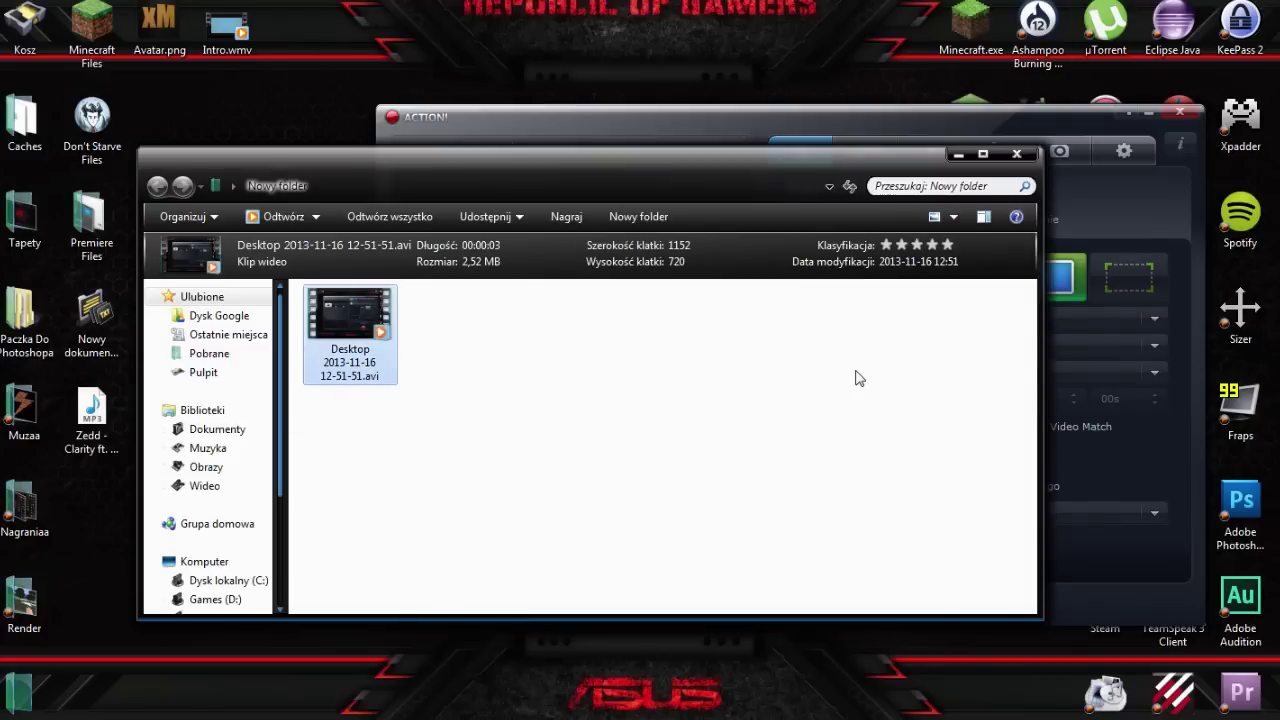
Delete the test recording from the new folder and close the folder
key("Delete")
key("Return")
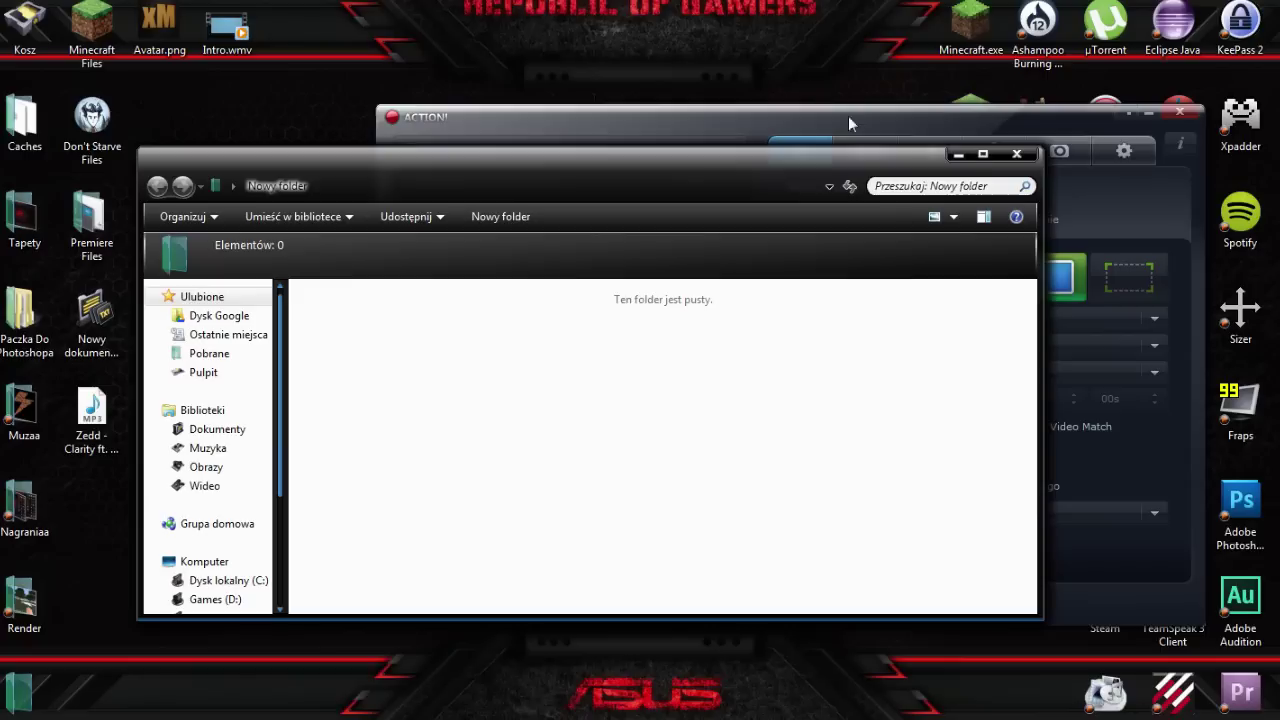
left_click(1016, 154)
left_click_drag(536, 112, 281, 76)
Set the video size to 720p and the frame rate to 30
left_click(729, 312)
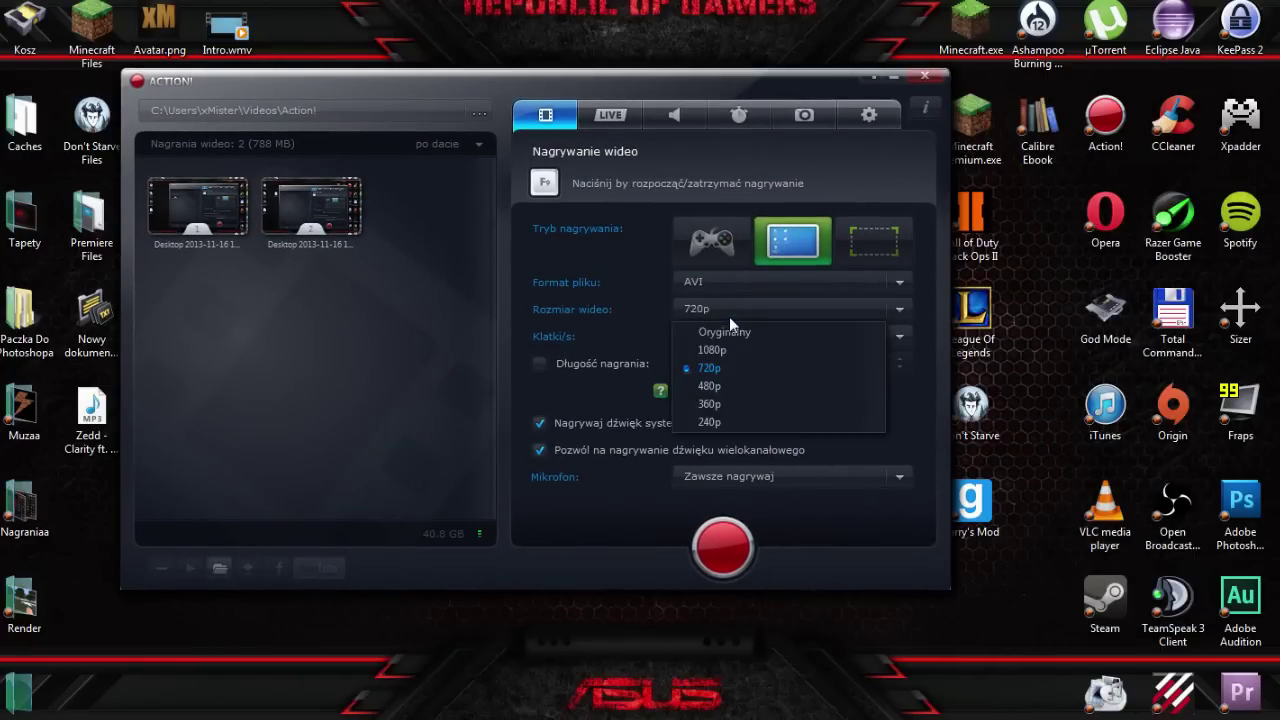
left_click(729, 316)
left_click(729, 316)
left_click(741, 372)
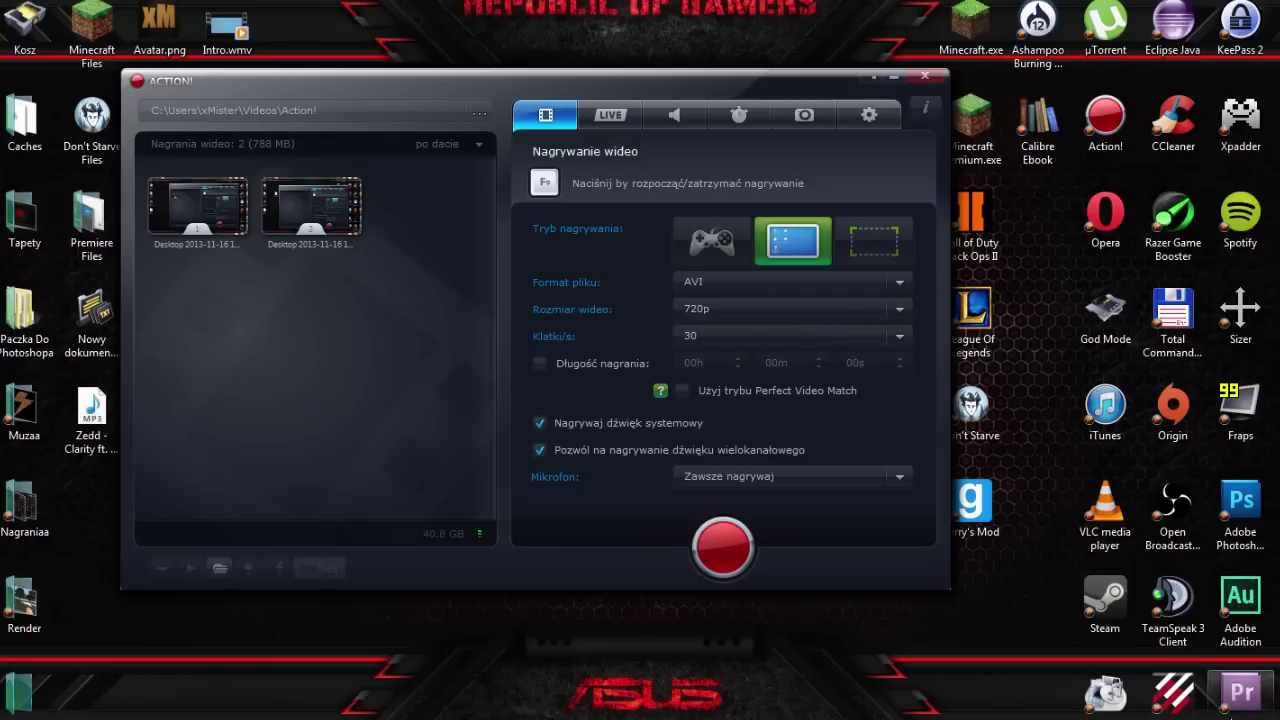
left_click(712, 332)
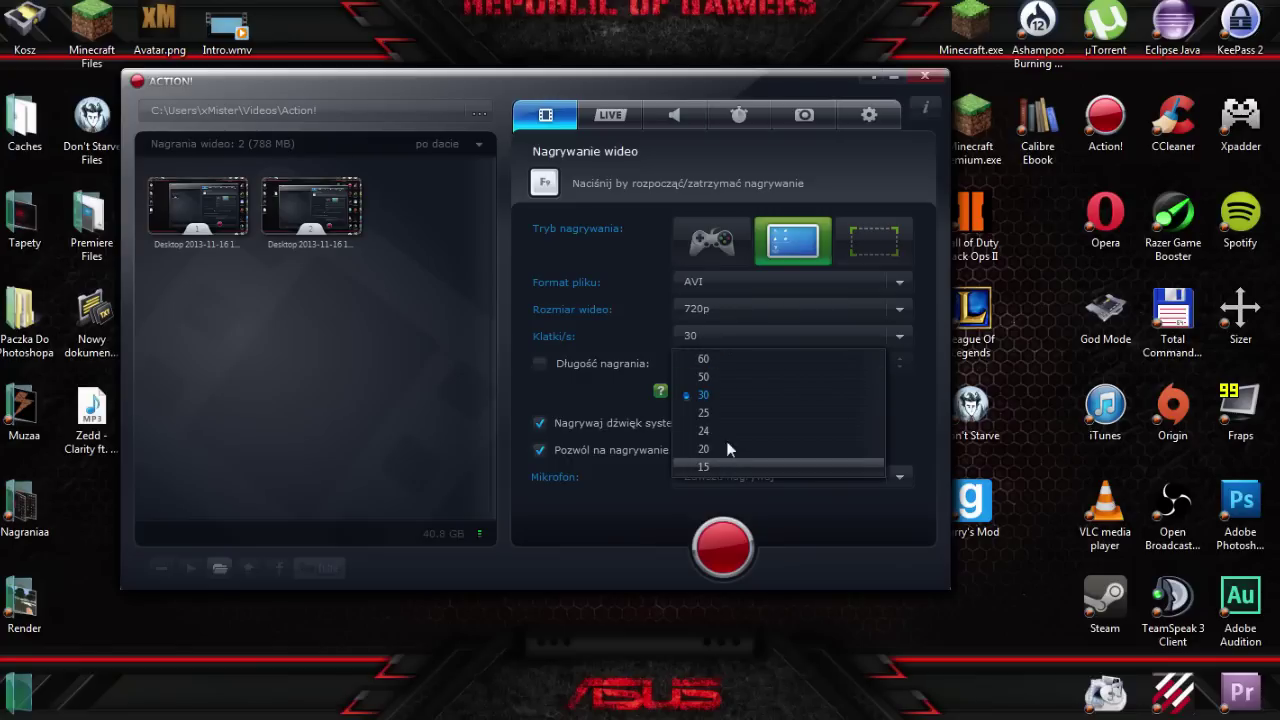
left_click(730, 397)
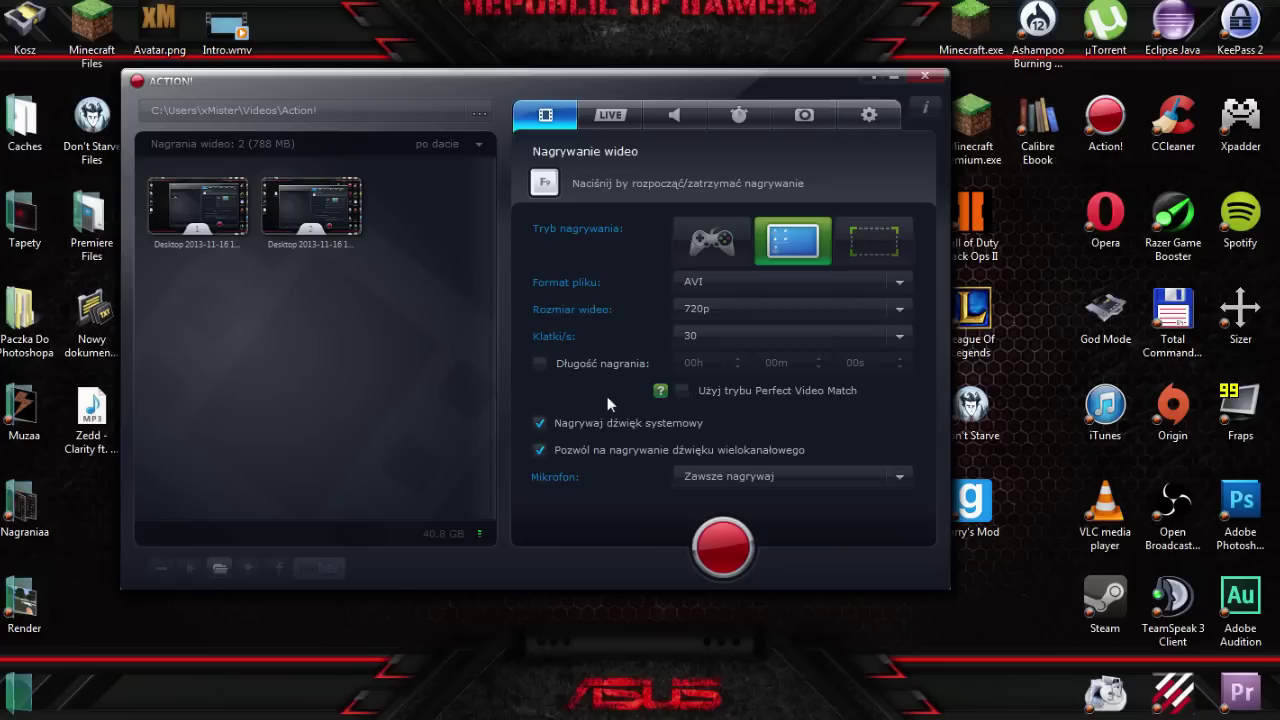
Enable the recording length limit, then disable it again
left_click(540, 364)
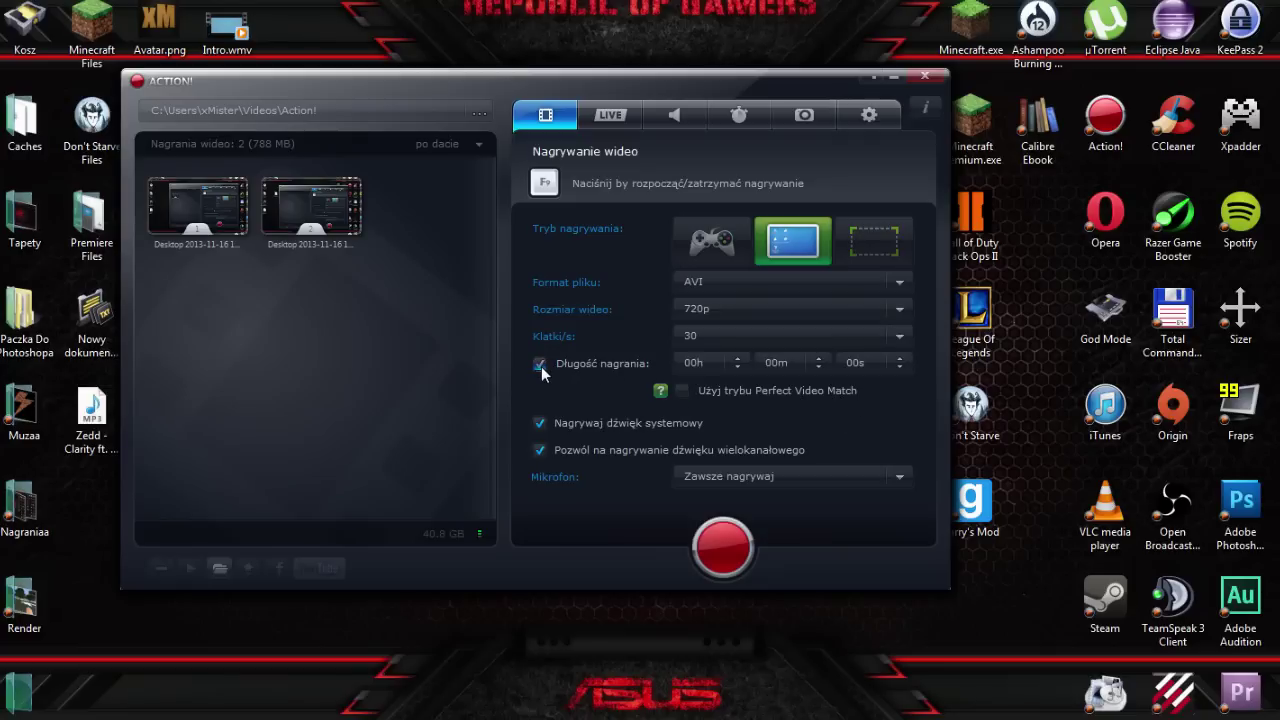
left_click(540, 364)
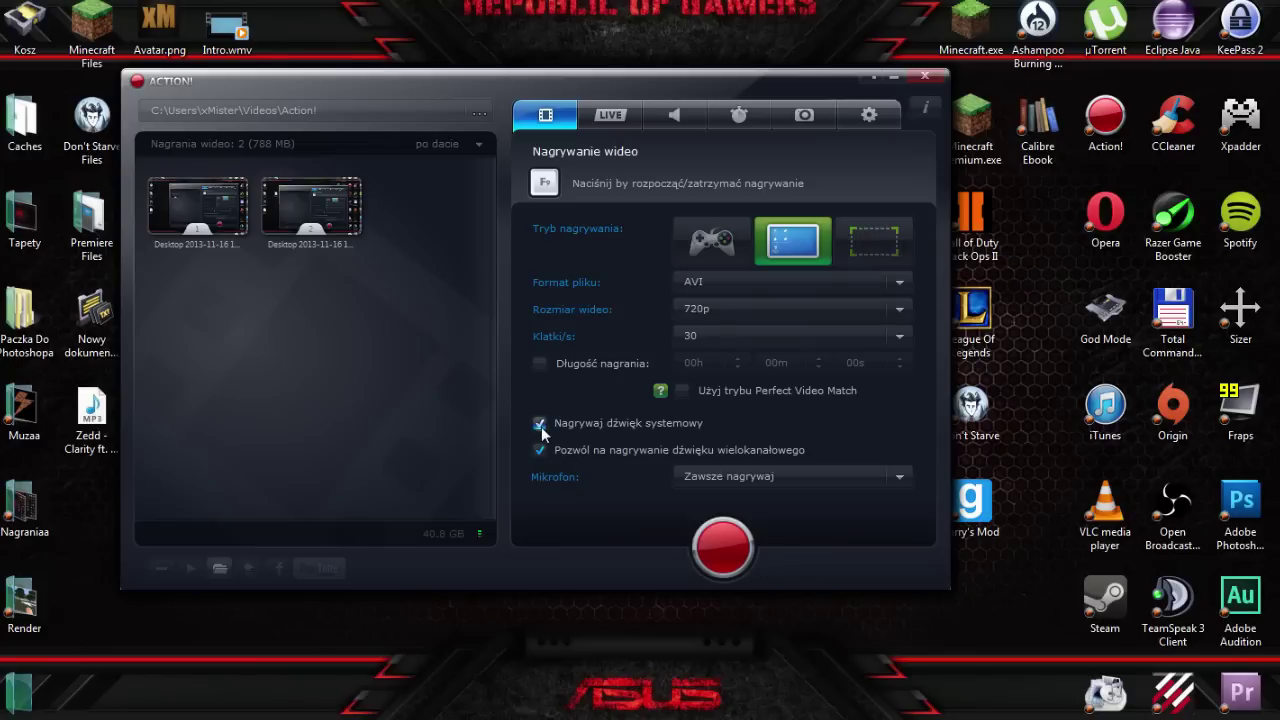
right_click(427, 681)
left_click(427, 681)
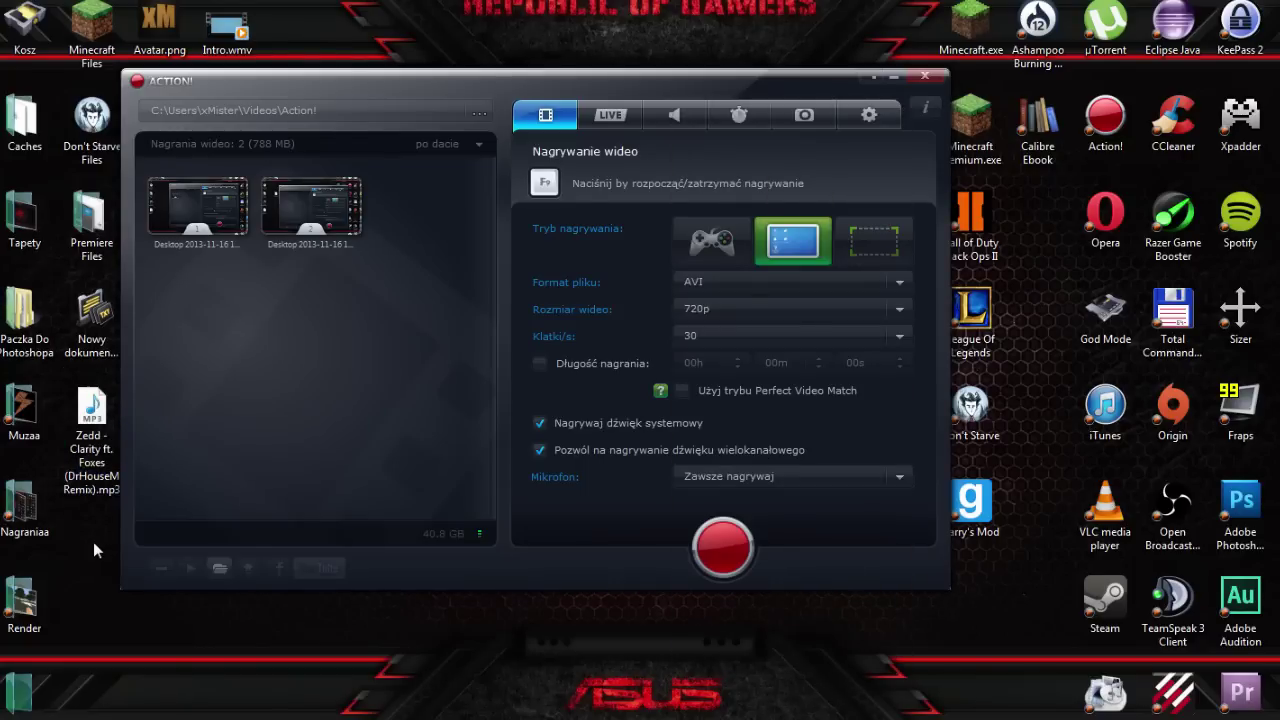
left_click_drag(597, 84, 712, 91)
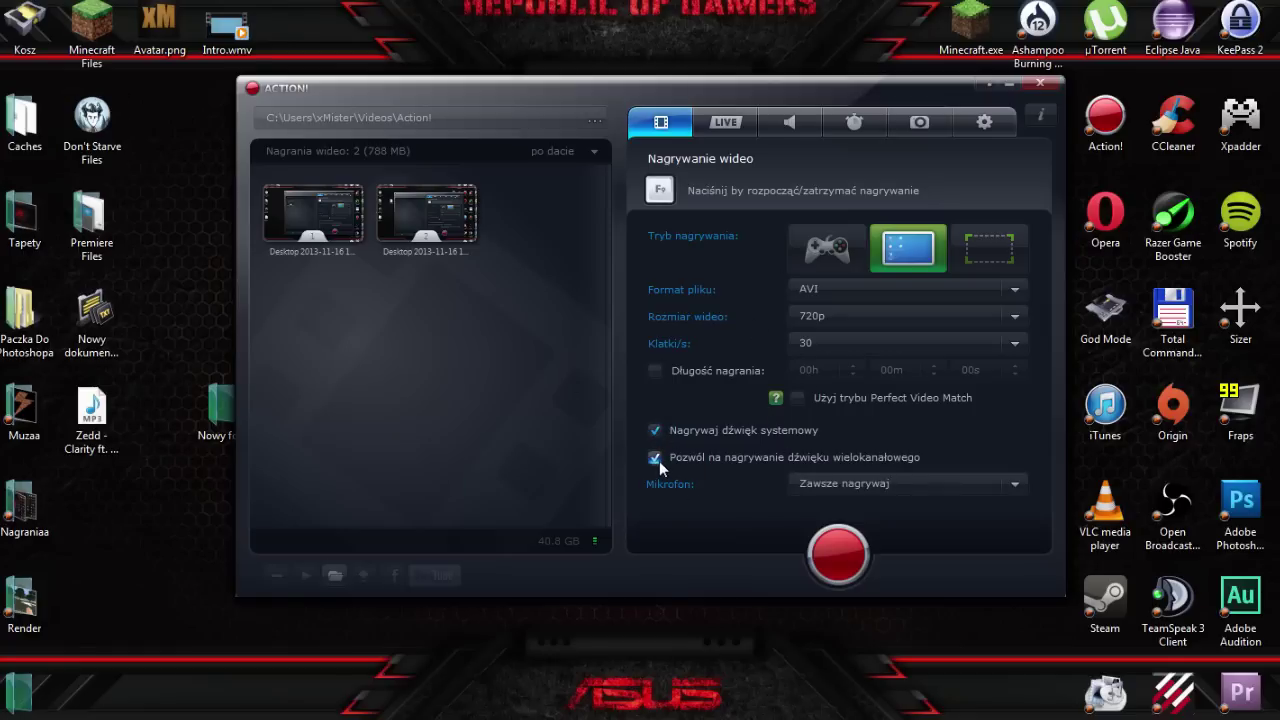
left_click(977, 495)
left_click(977, 495)
left_click(977, 495)
left_click(977, 495)
Switch the recording mode to game recording
left_click(828, 250)
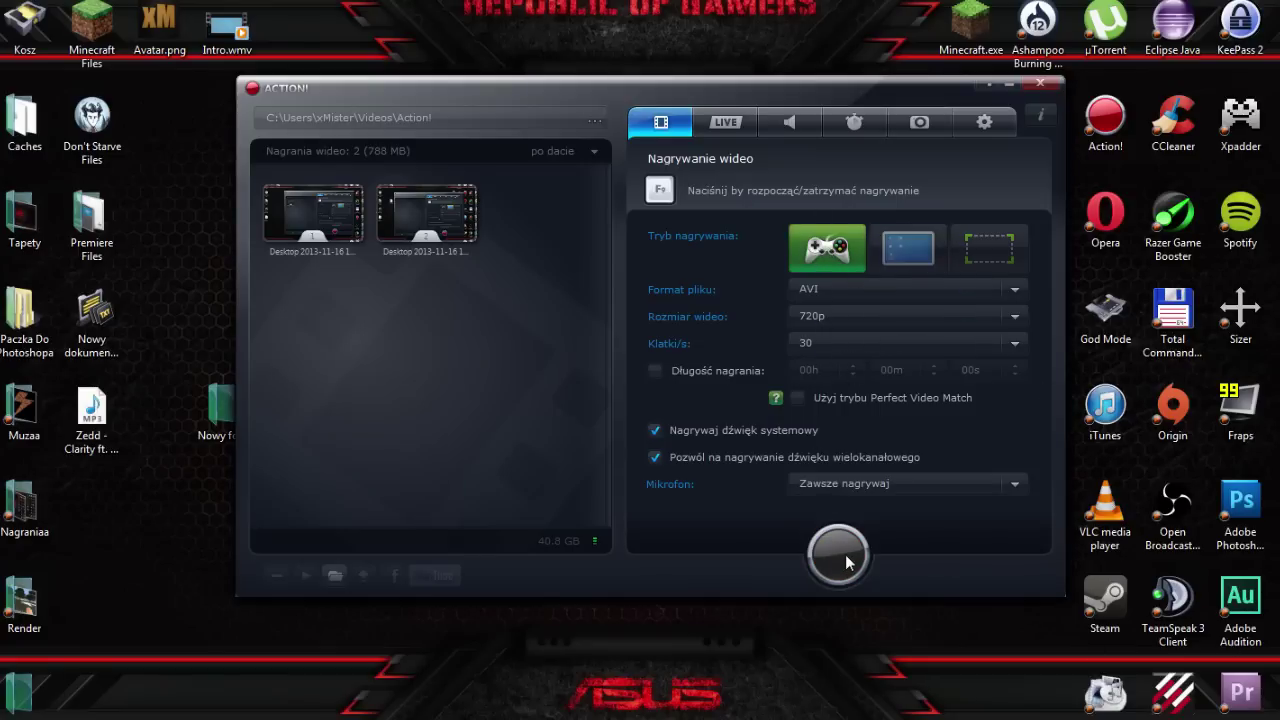
left_click_drag(564, 93, 478, 128)
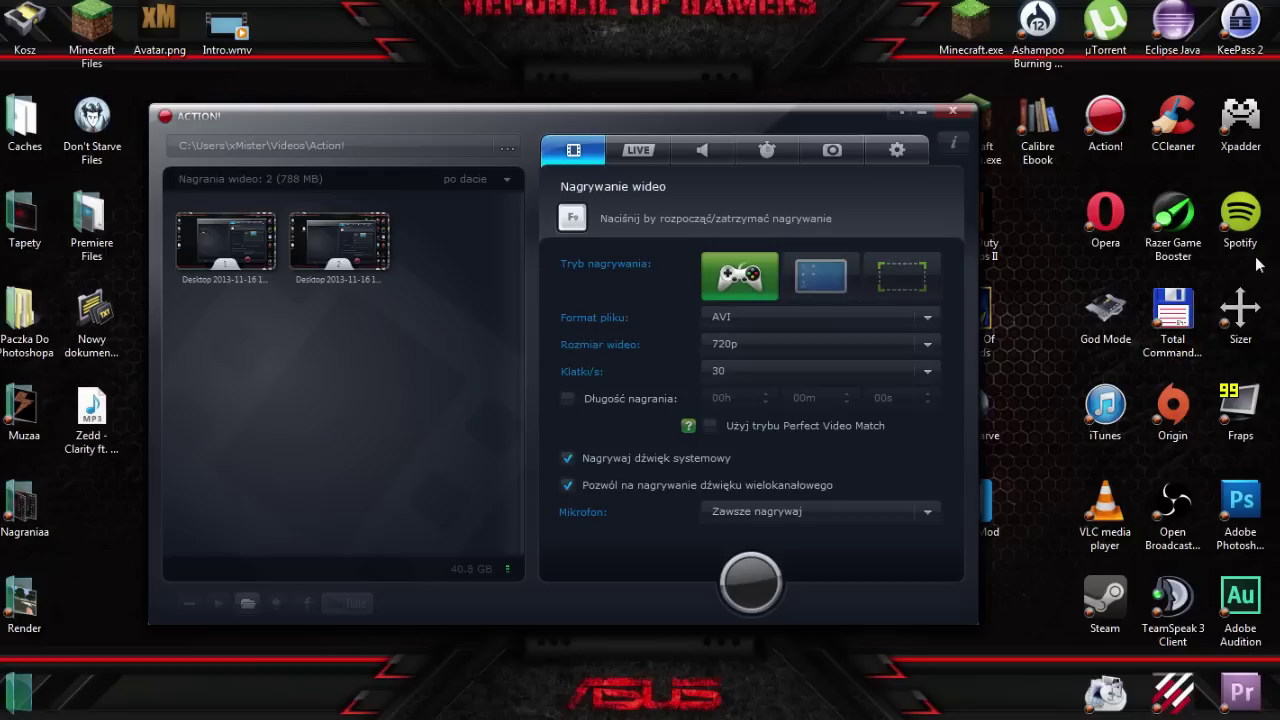
Switch the recording mode to a selected screen area and resize the capture frame to about 1059x717
left_click(902, 277)
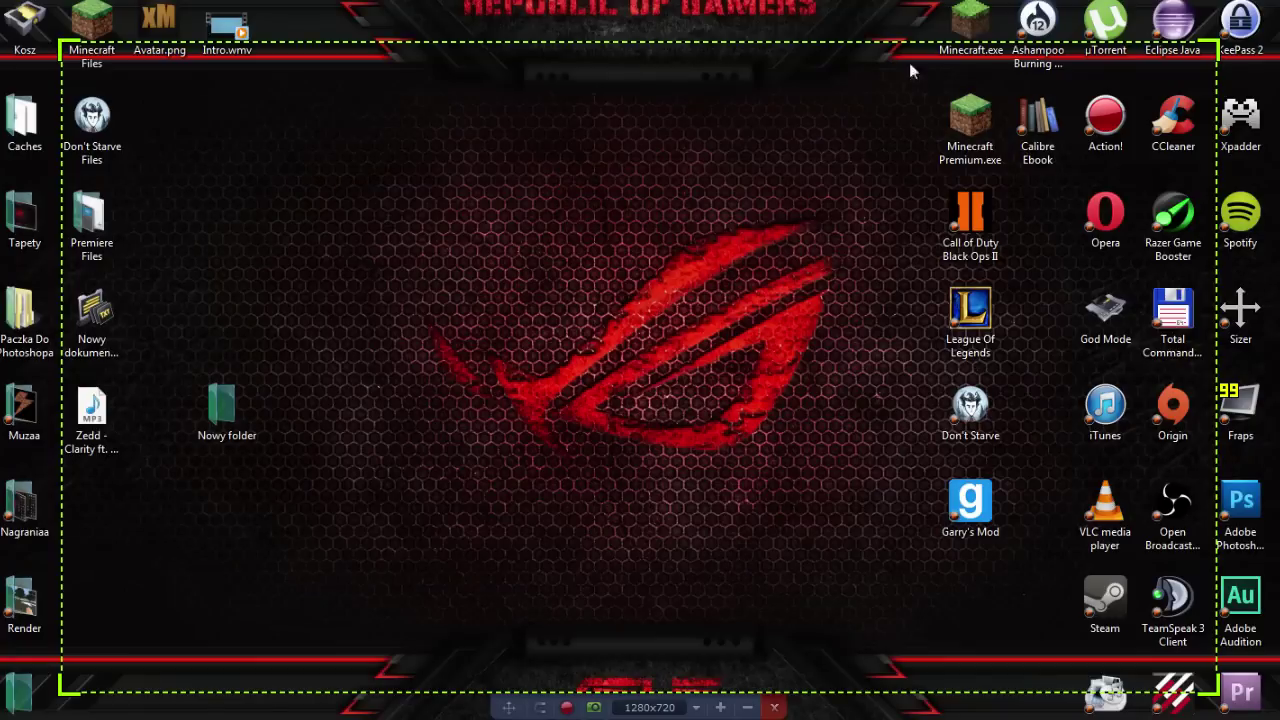
left_click_drag(1212, 45, 1030, 95)
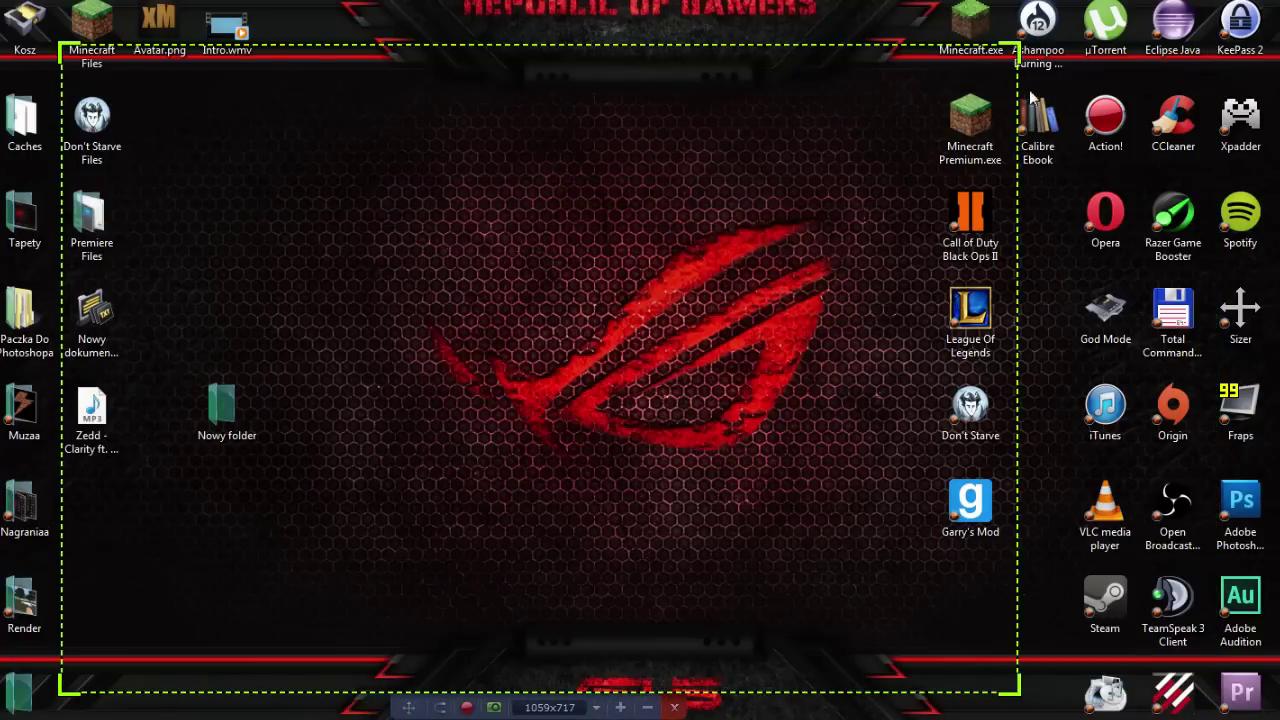
right_click(1017, 201)
left_click(1045, 377)
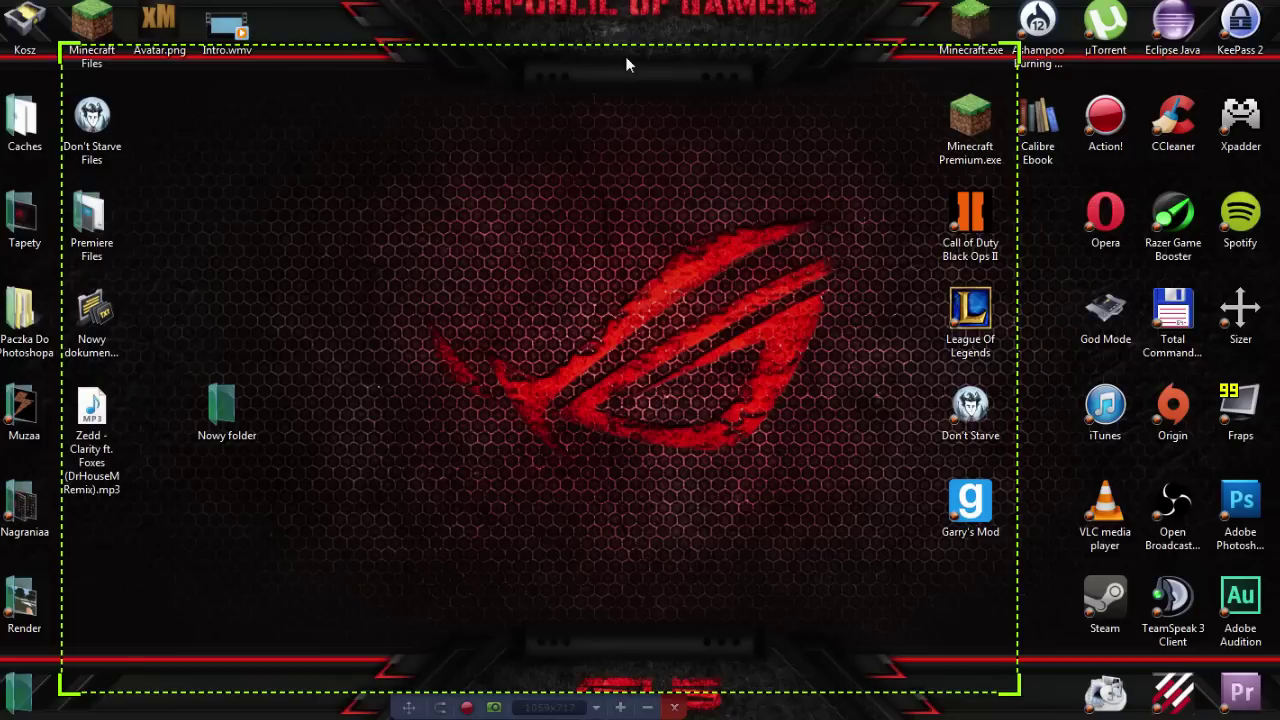
Move the capture frame across the desktop, resize it to the 720p preset, and check its size list
left_click_drag(682, 184, 774, 143)
left_click_drag(584, 713, 528, 675)
left_click_drag(530, 683, 617, 672)
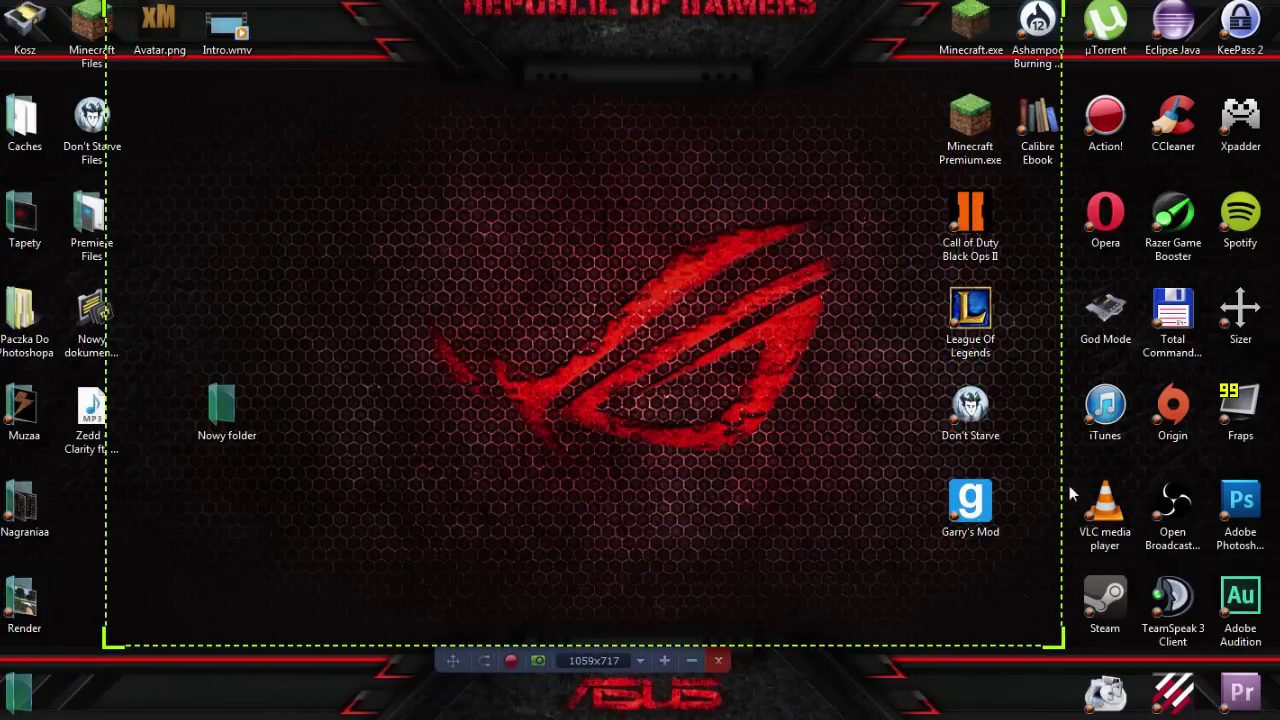
right_click(1062, 487)
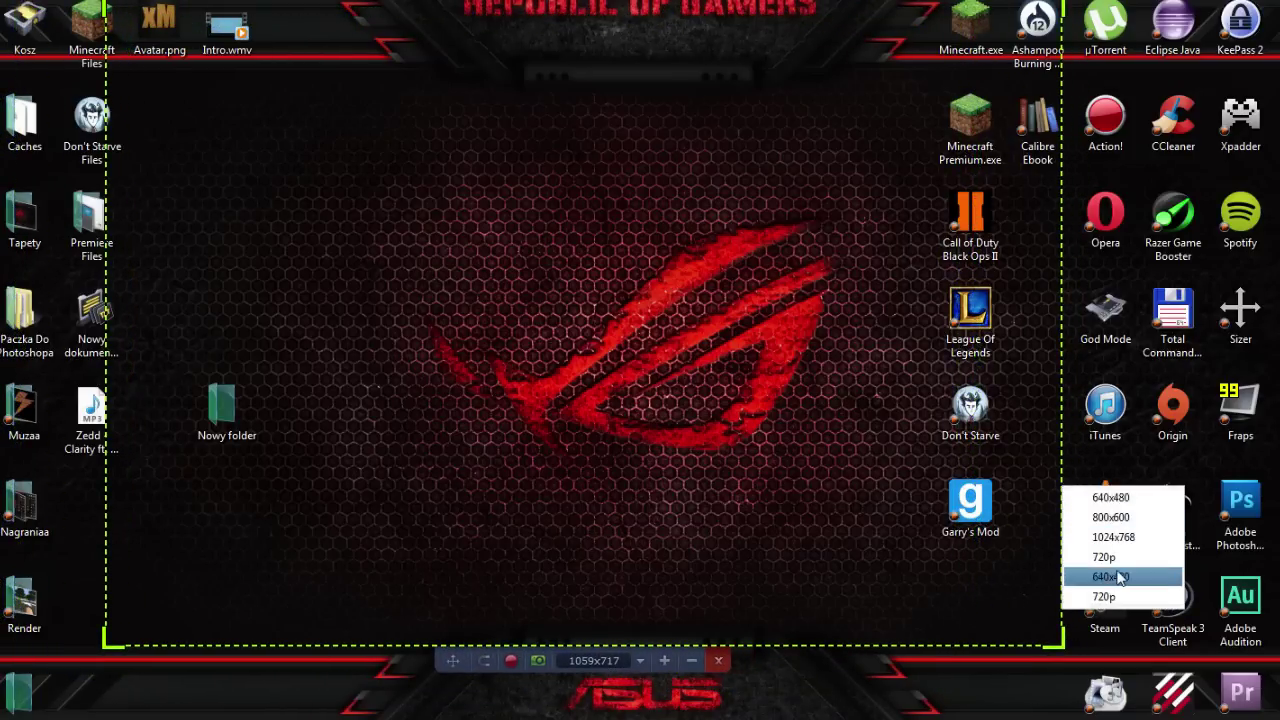
left_click(1108, 557)
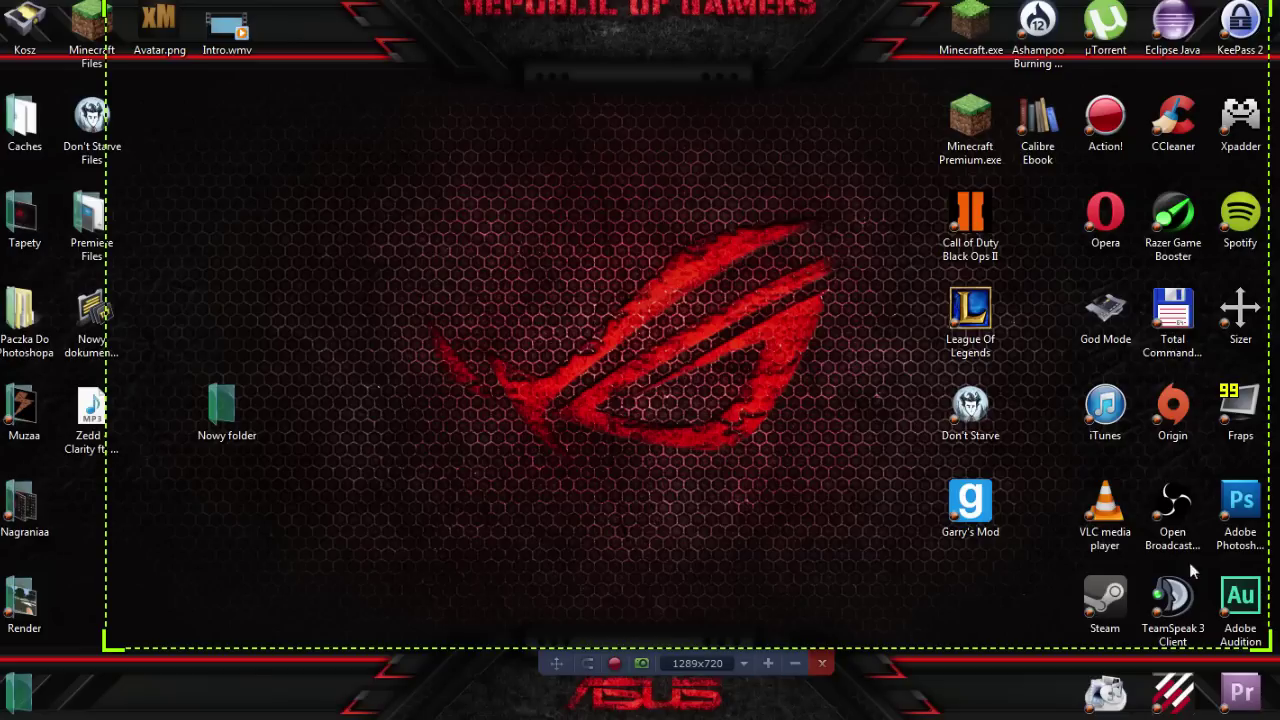
left_click(743, 665)
left_click(744, 667)
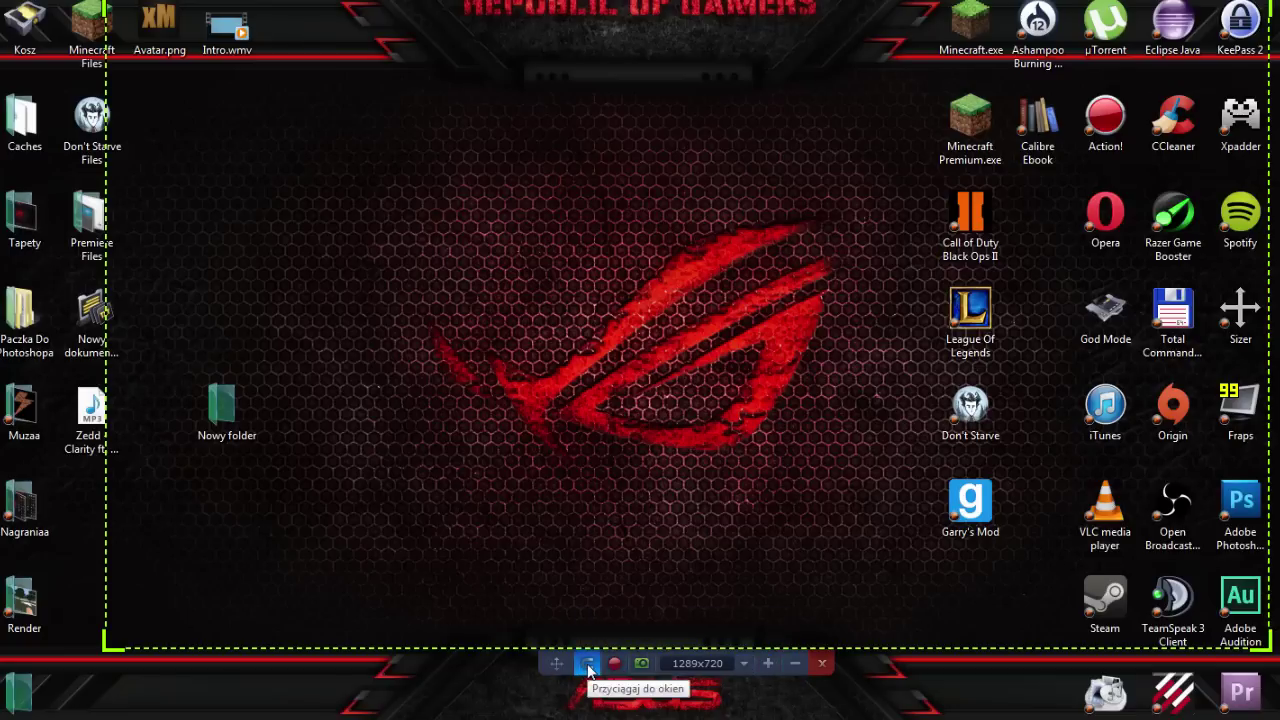
Open the Paczka Do Photoshopa folder and snap the capture frame to its file list area
double_click(20, 312)
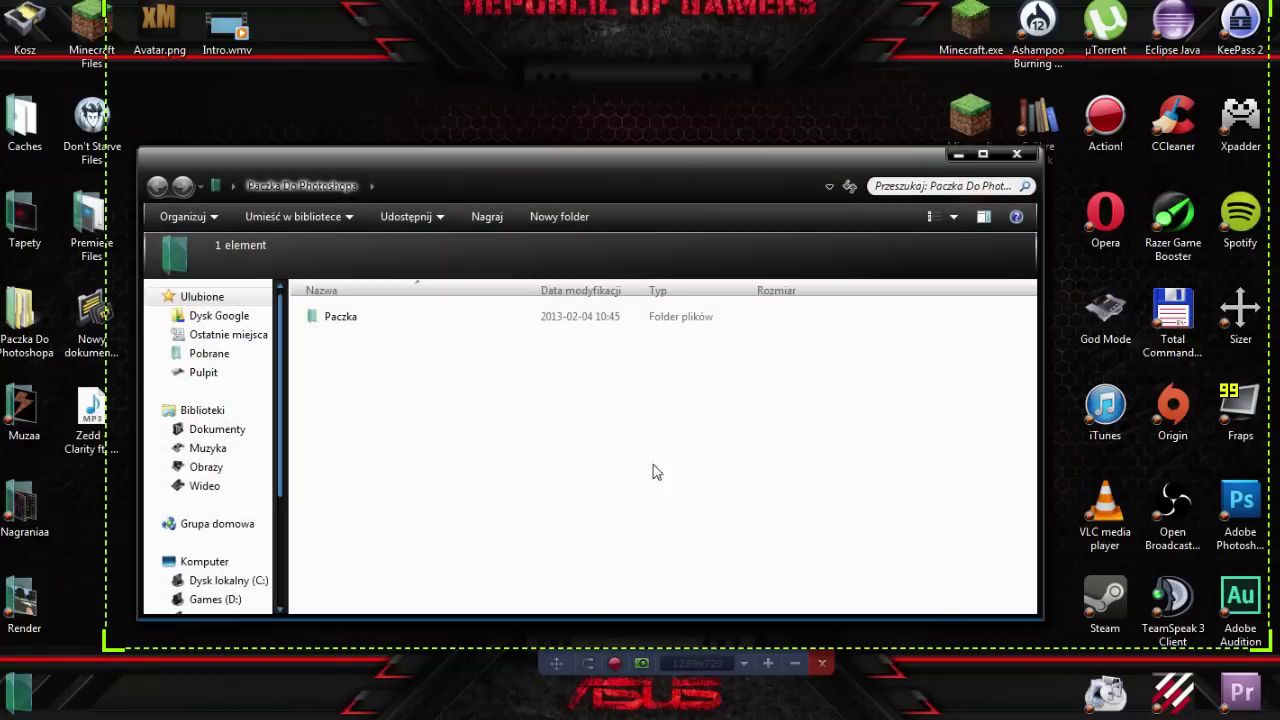
left_click(590, 664)
left_click(583, 458)
left_click(360, 155)
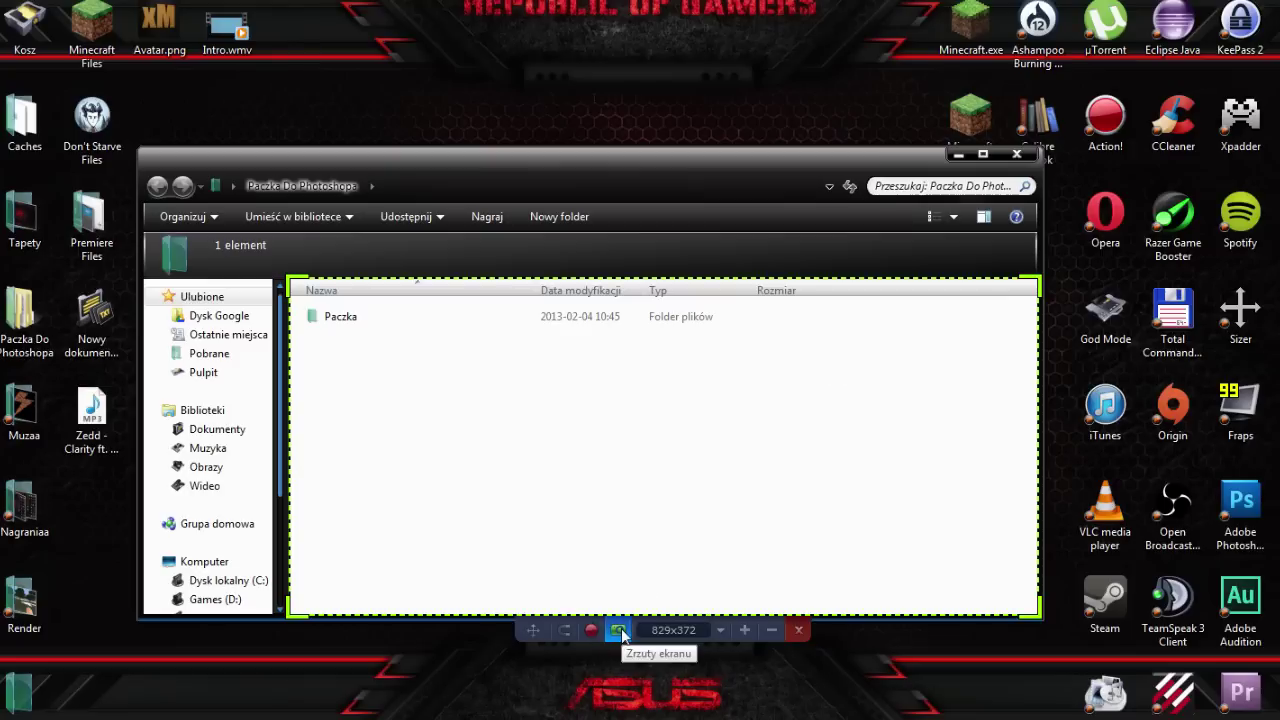
Set the capture frame to 1280x720 and close the frame
left_click(720, 630)
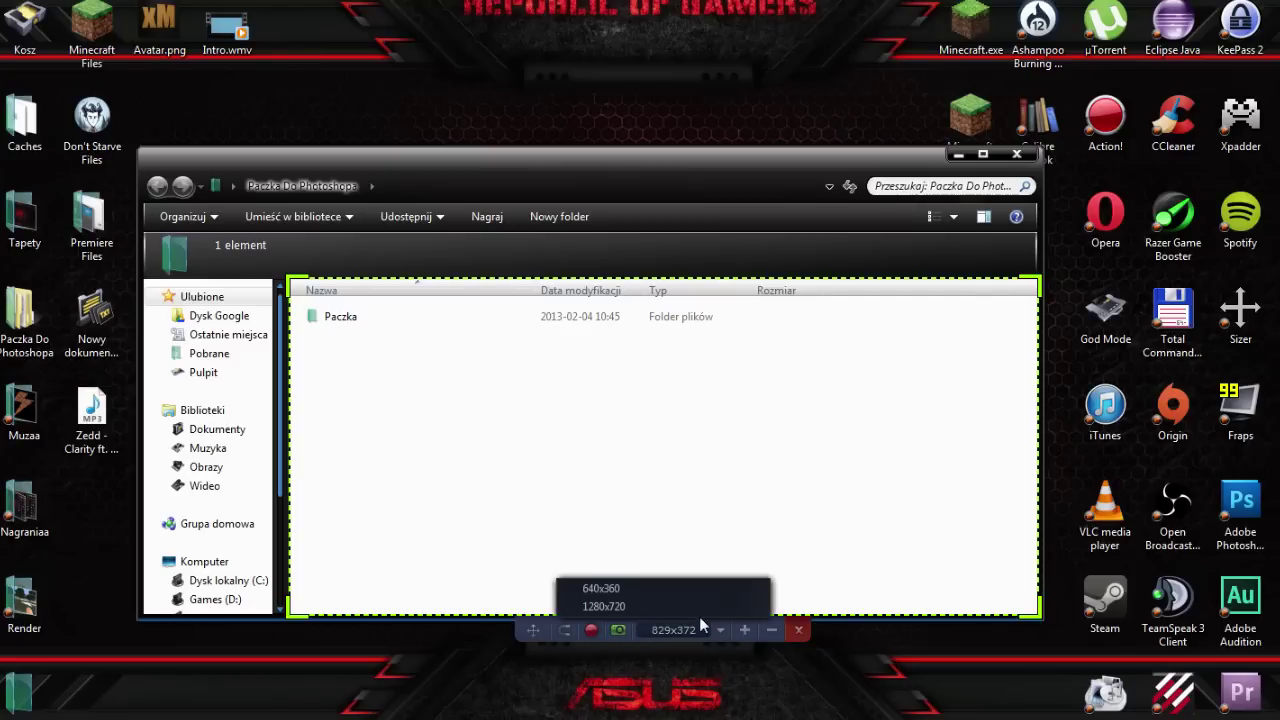
left_click(687, 606)
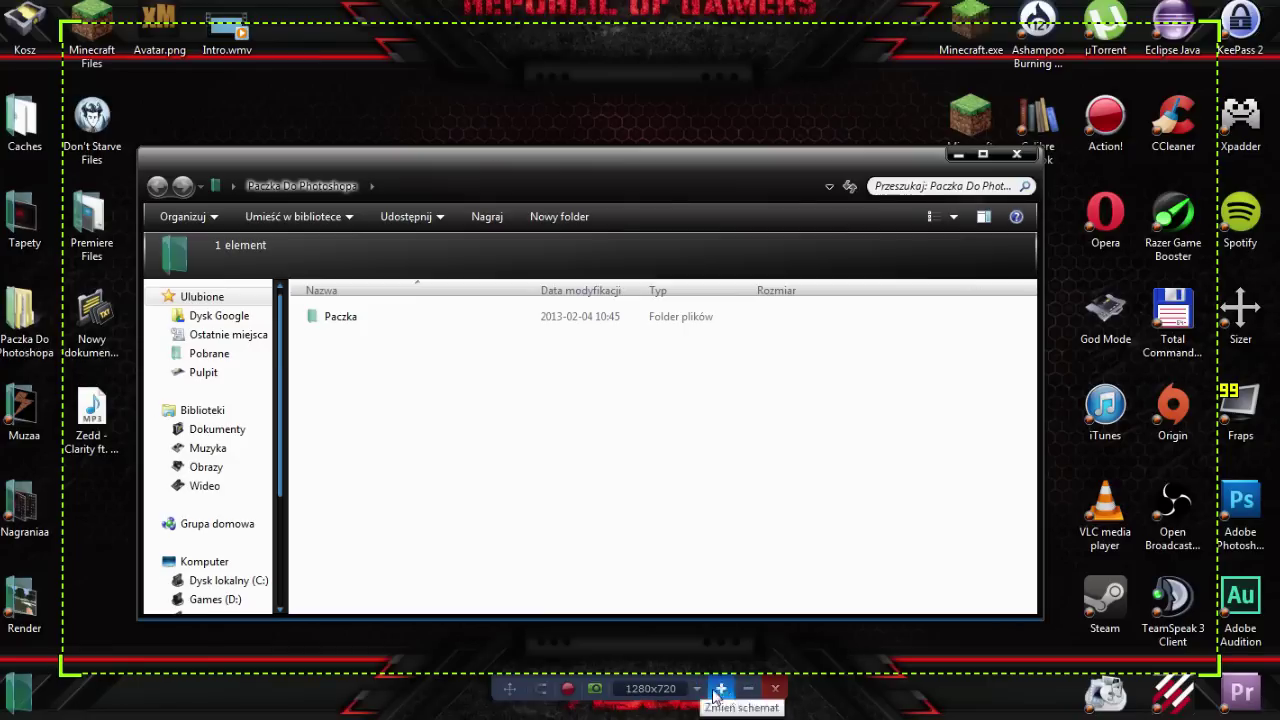
left_click(773, 690)
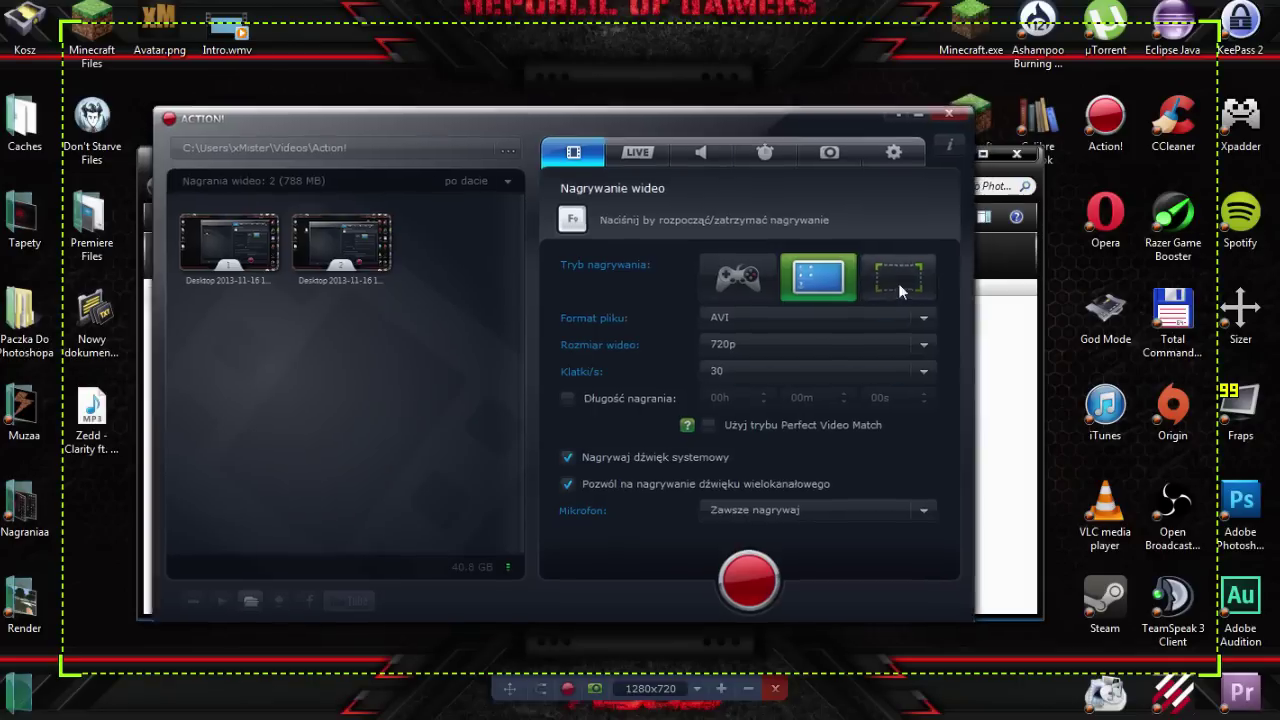
left_click(898, 281)
left_click(776, 690)
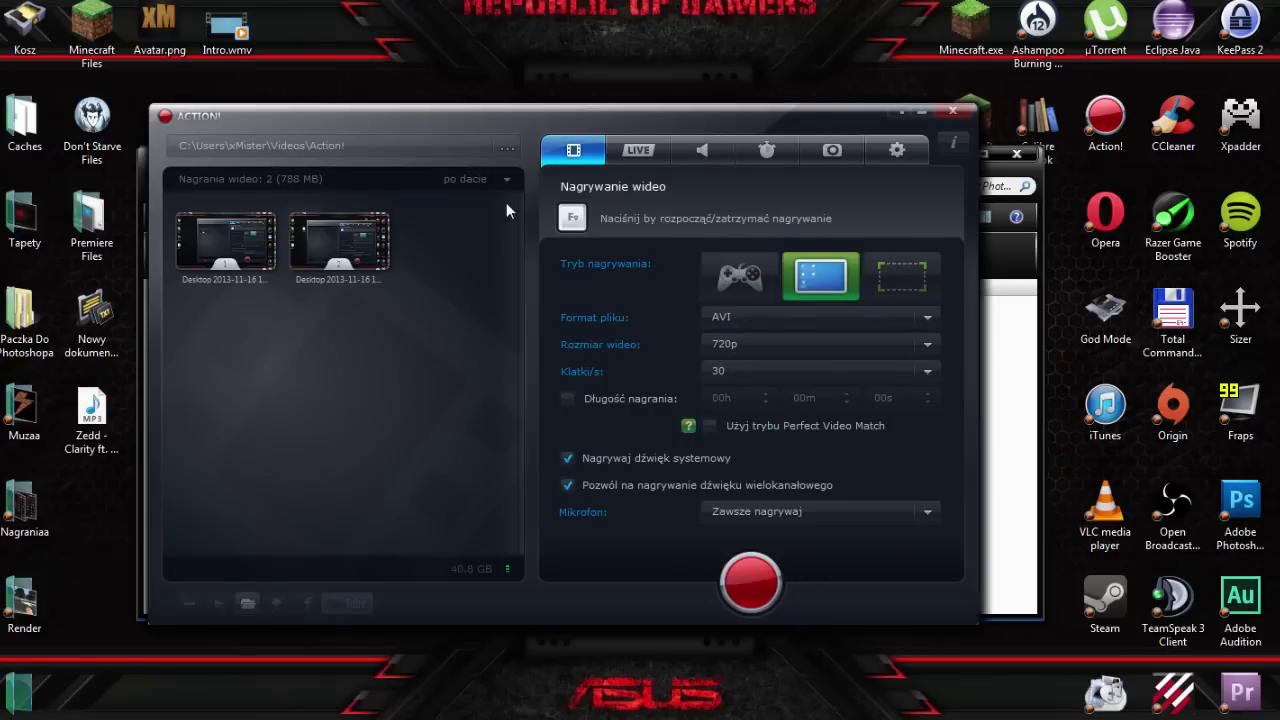
Check the choice of recordings folder without changing it, and make a short test recording of the desktop
left_click(505, 147)
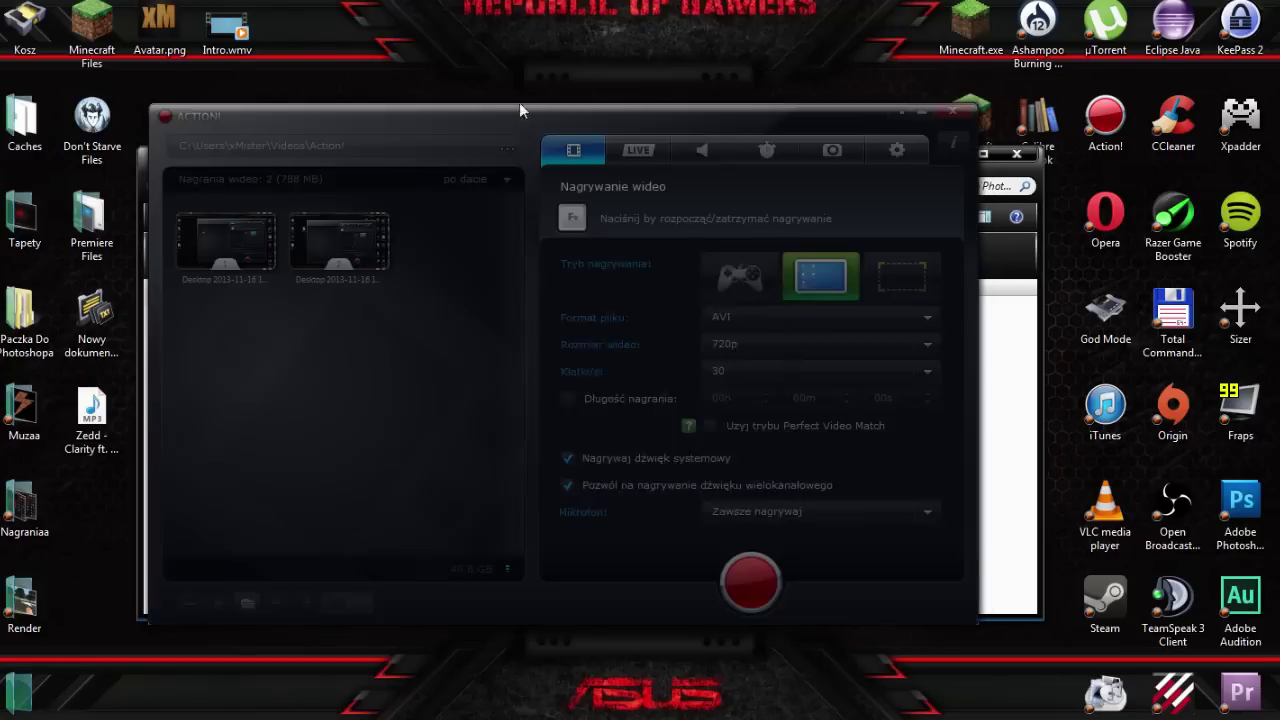
left_click(762, 246)
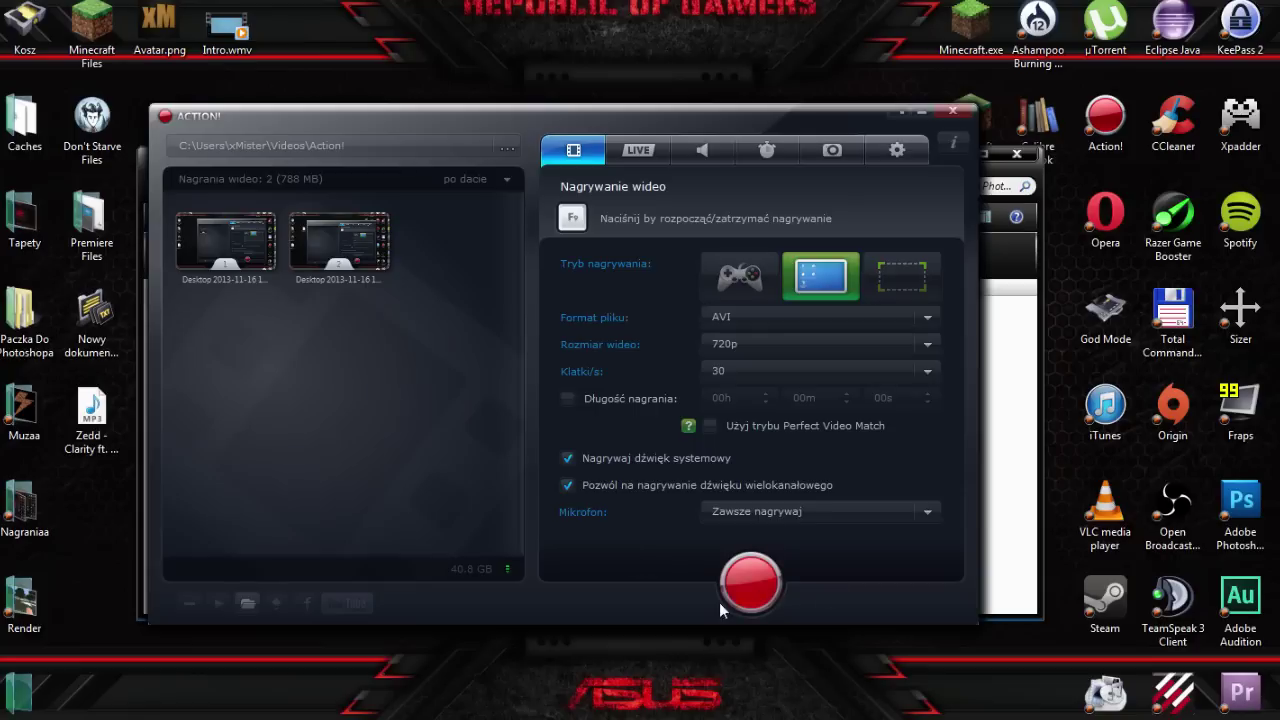
left_click(751, 583)
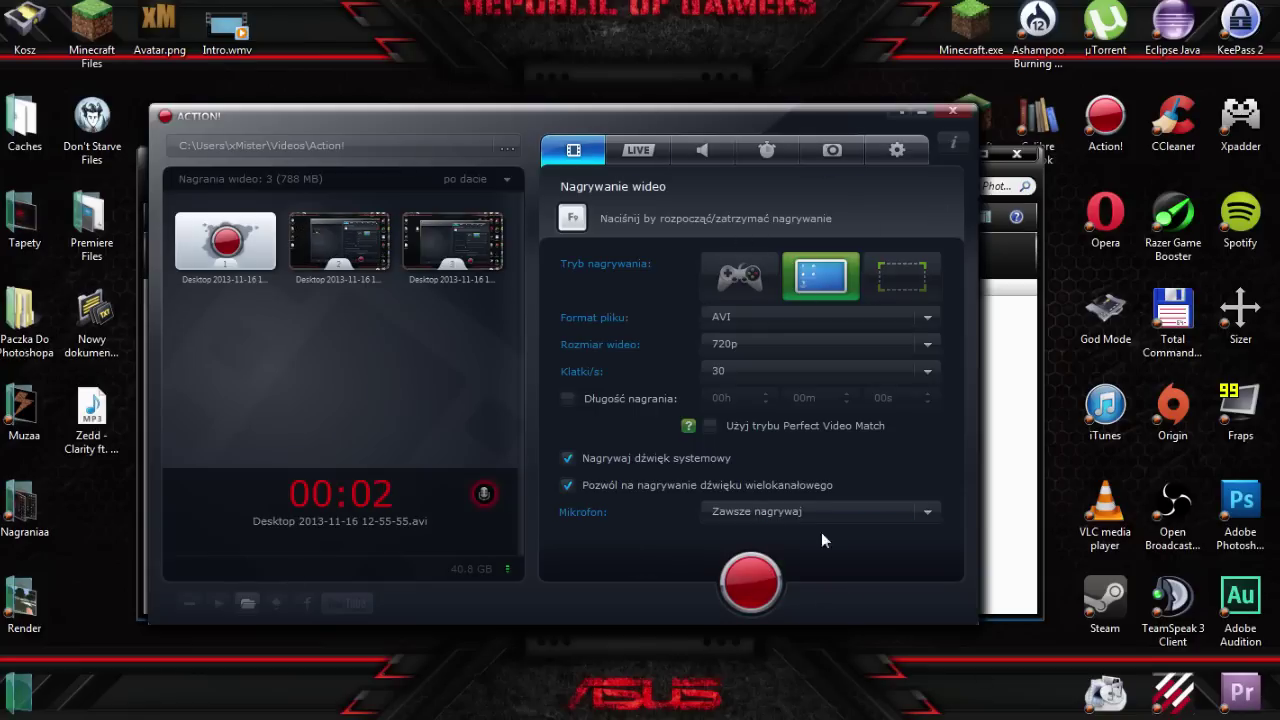
left_click(742, 573)
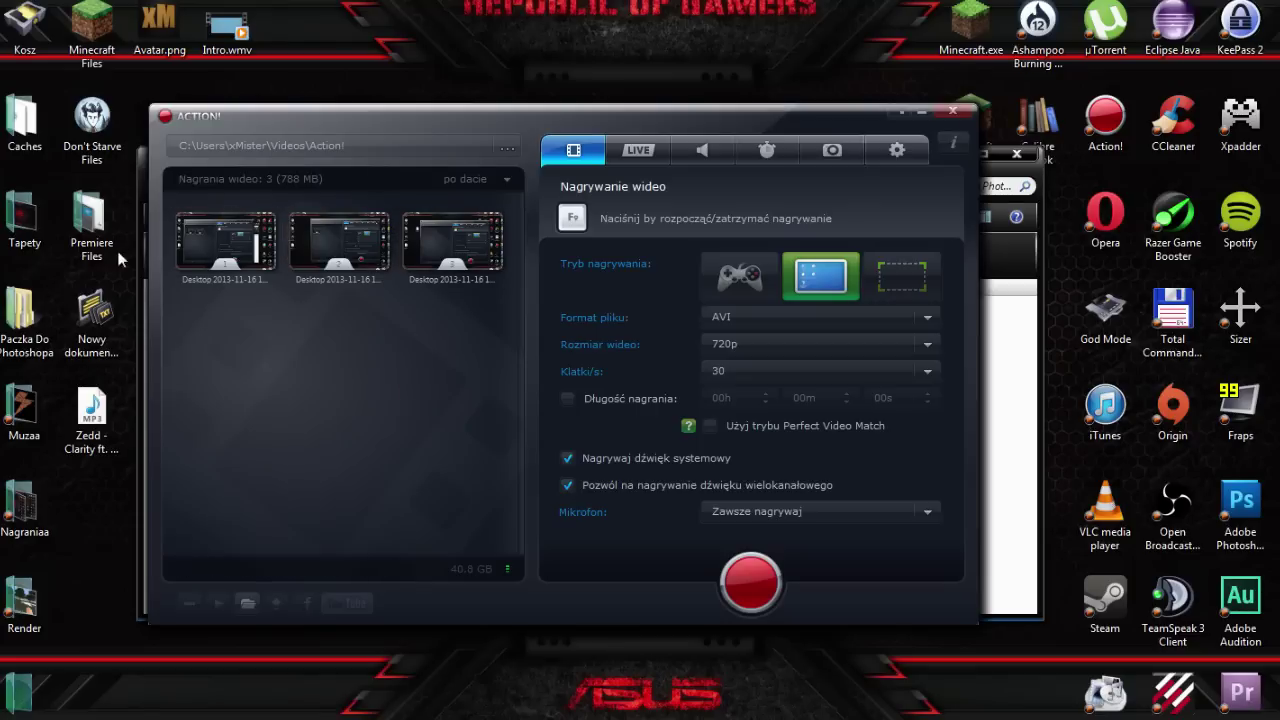
Check the sorting choices of the recordings list and view the general settings
double_click(507, 180)
left_click(507, 180)
left_click(512, 180)
left_click(897, 150)
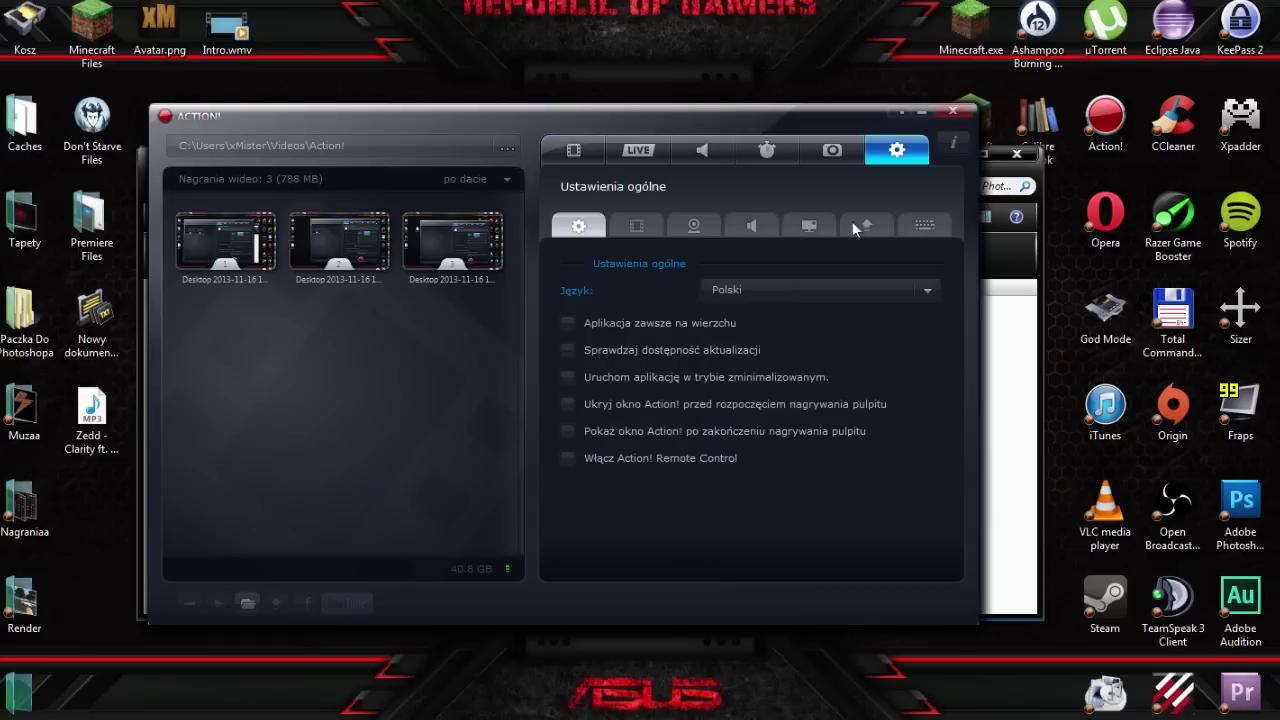
Review the Action! LIVE Streaming options, including video size, frame rate and server, and return to the subscription information
left_click(600, 150)
left_click(631, 152)
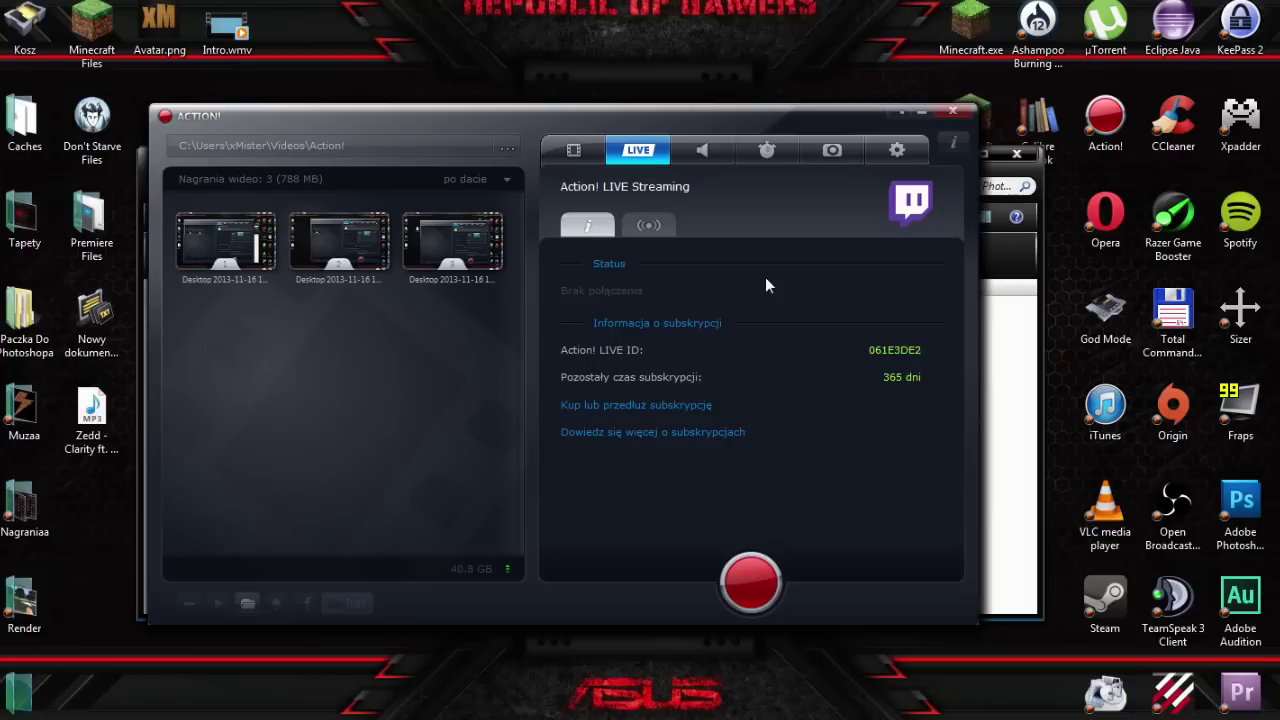
left_click(648, 227)
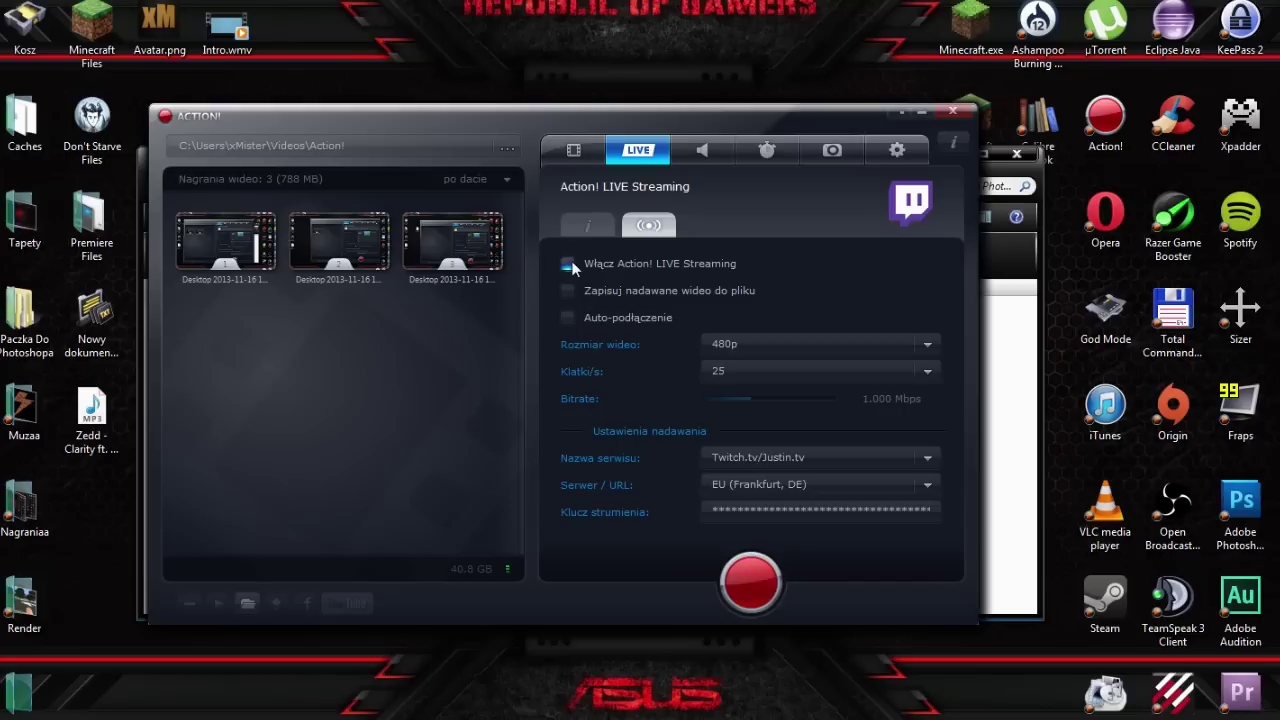
left_click(800, 347)
left_click(773, 370)
left_click(773, 368)
left_click(816, 482)
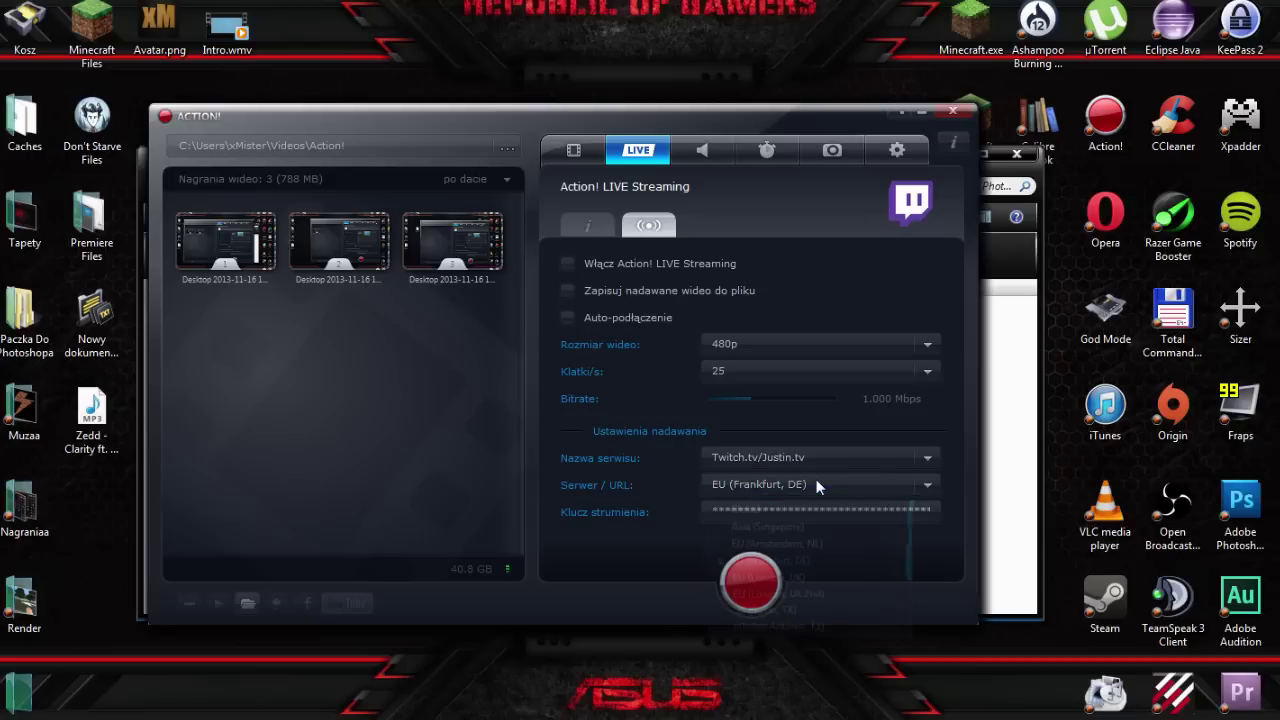
left_click(578, 228)
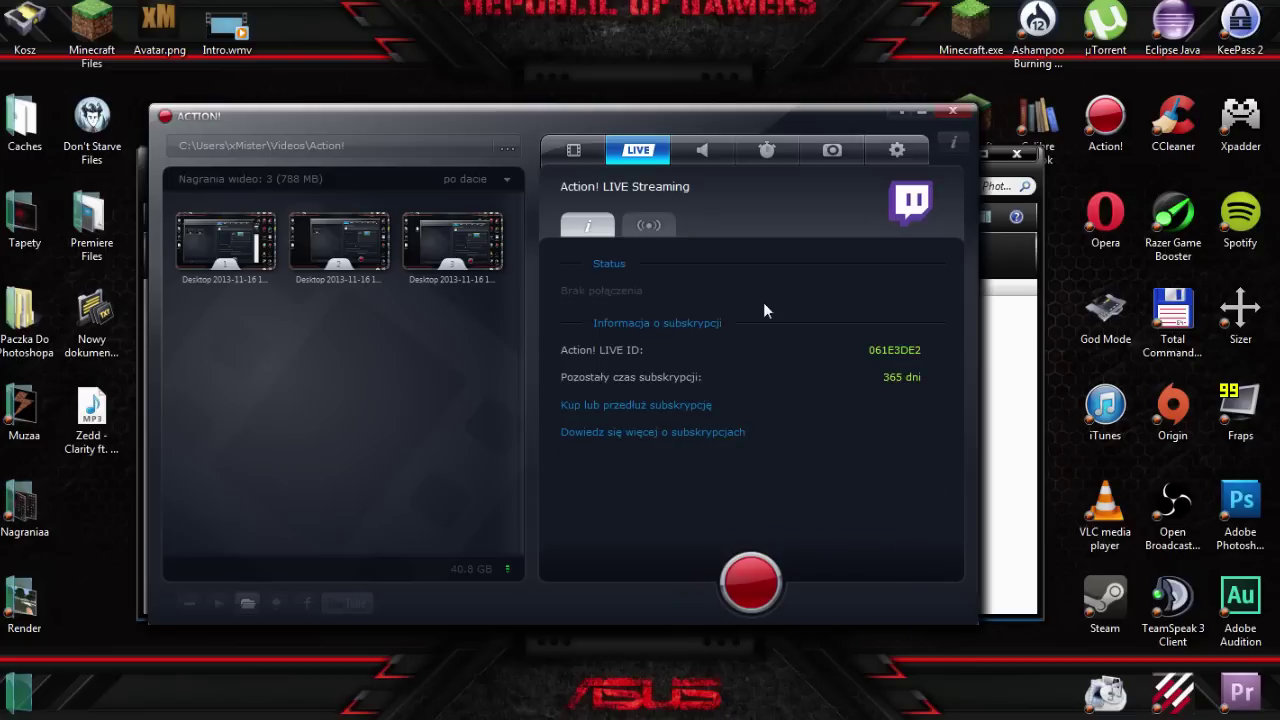
left_click(574, 152)
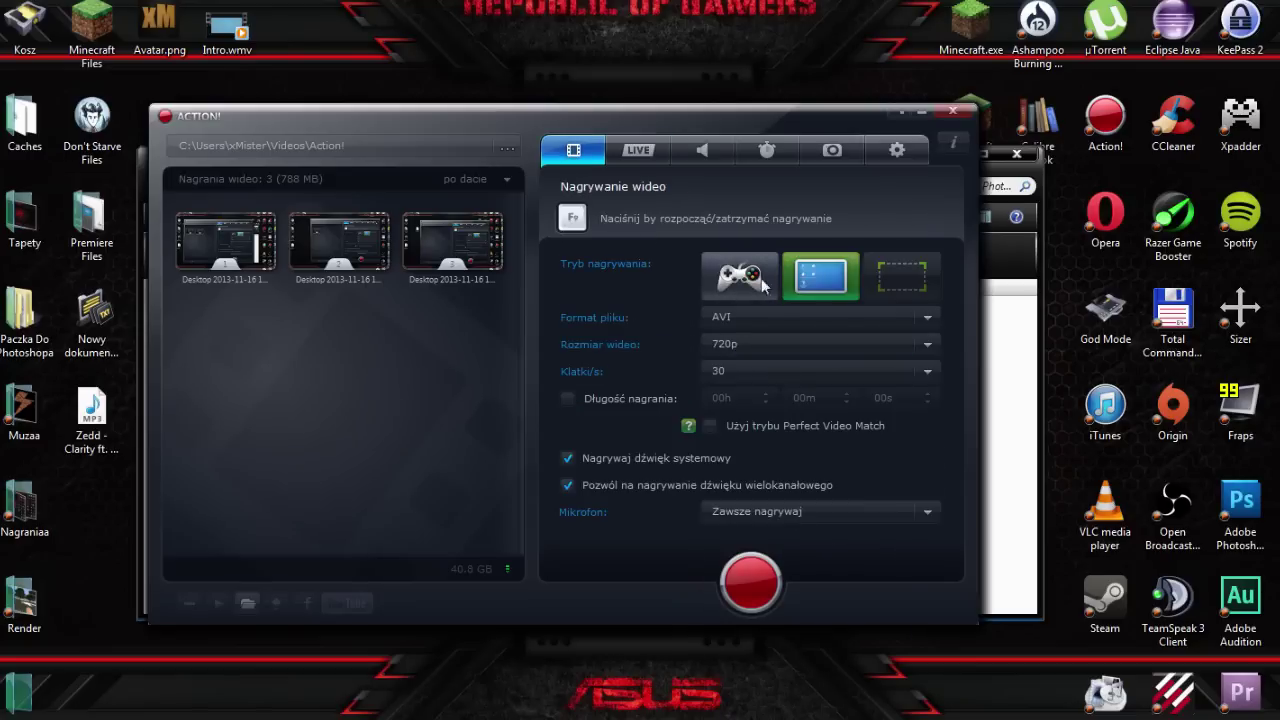
left_click(624, 153)
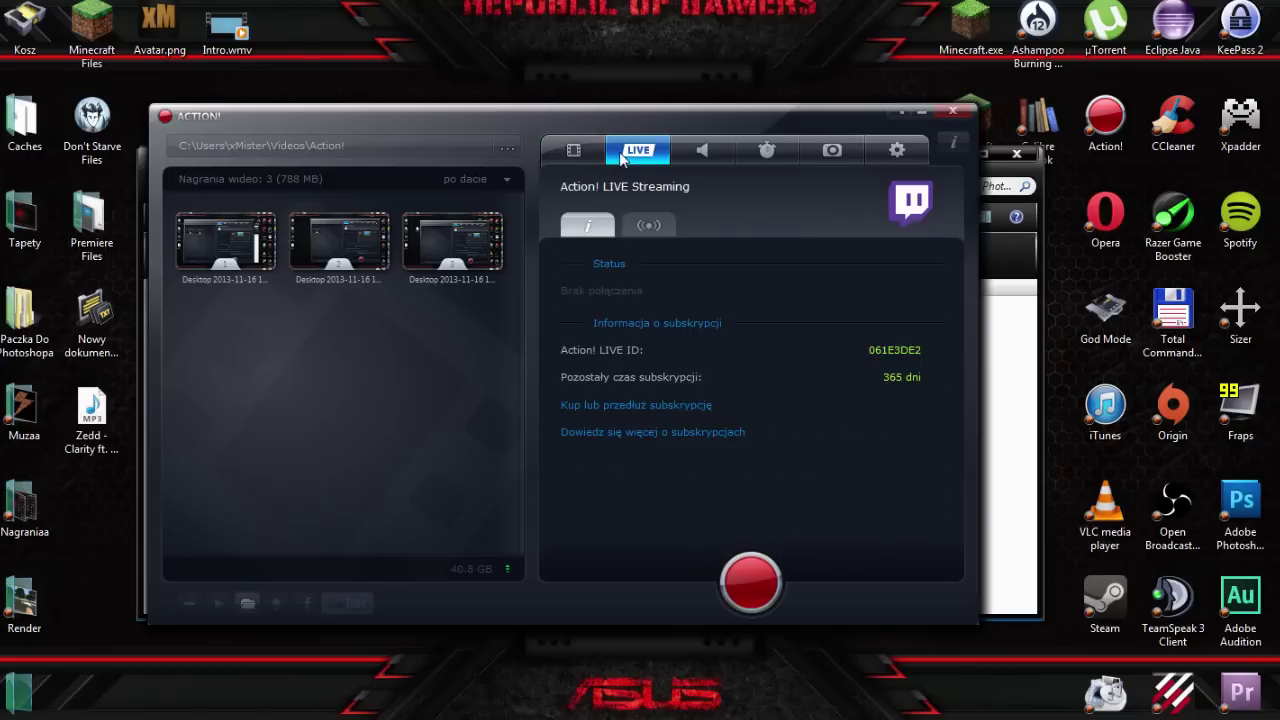
left_click(702, 151)
left_click(638, 151)
left_click(584, 152)
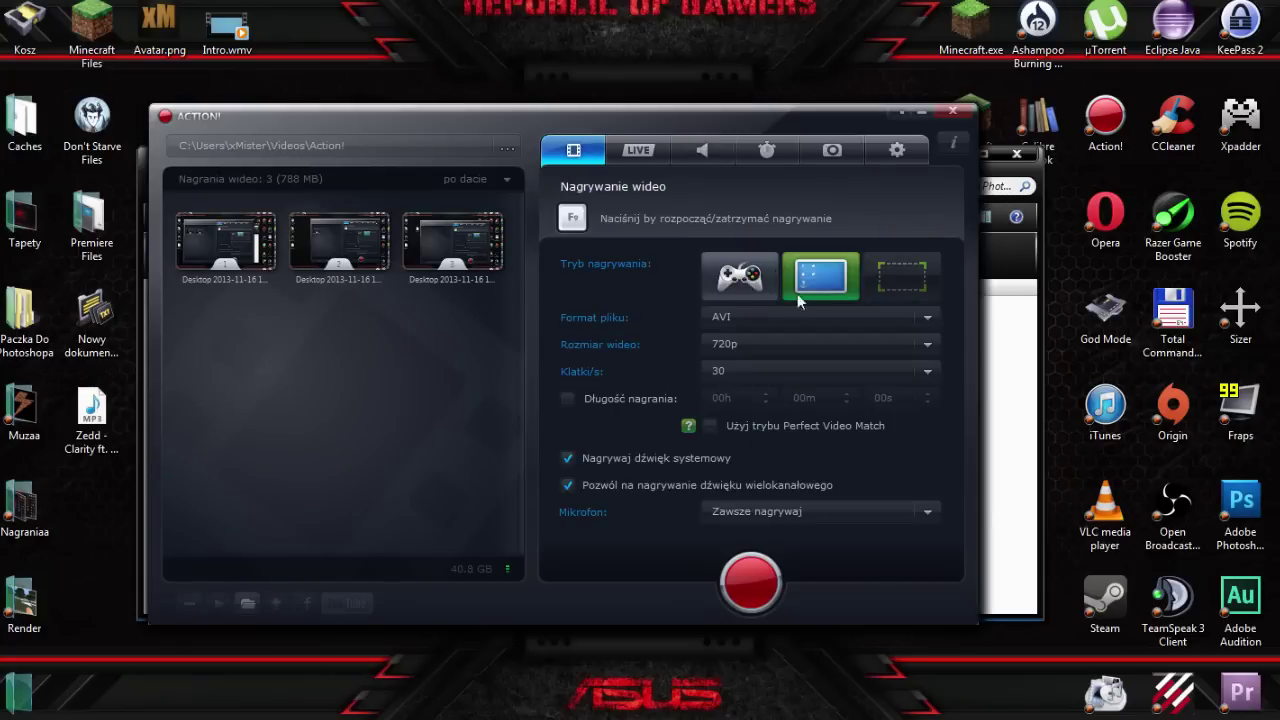
left_click(638, 151)
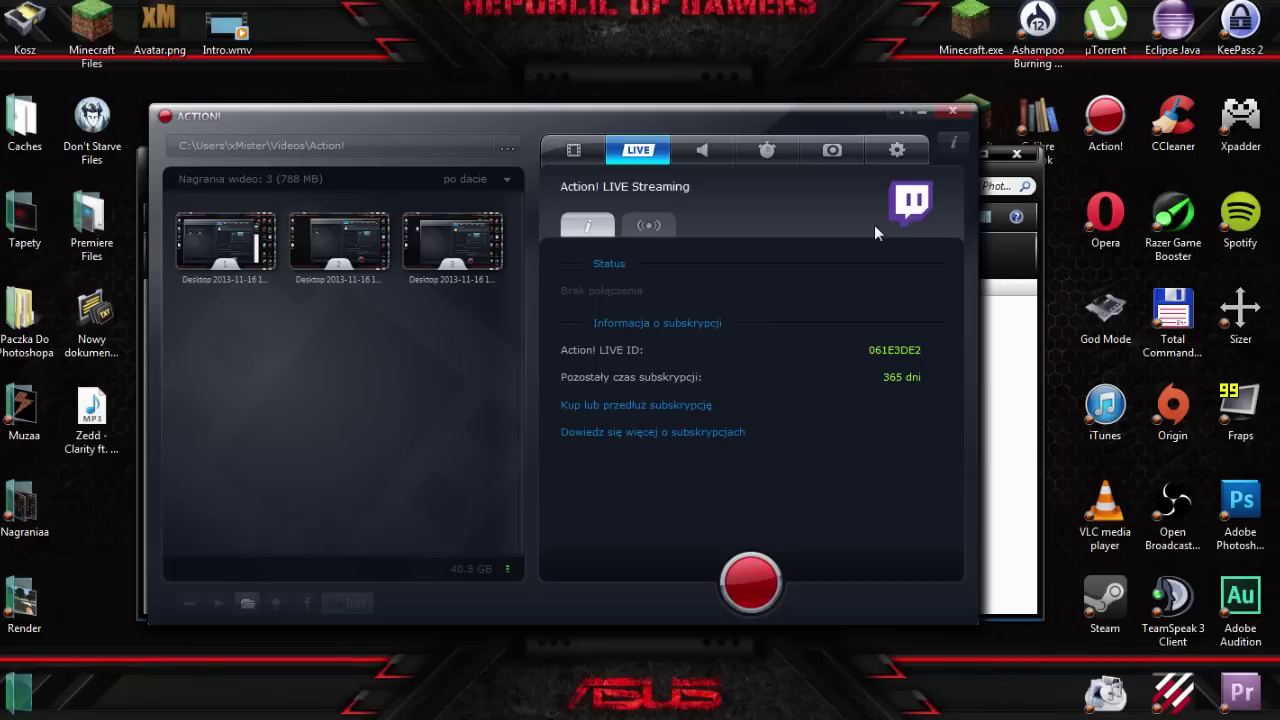
Show the audio recording settings and examine the available output formats
left_click(690, 152)
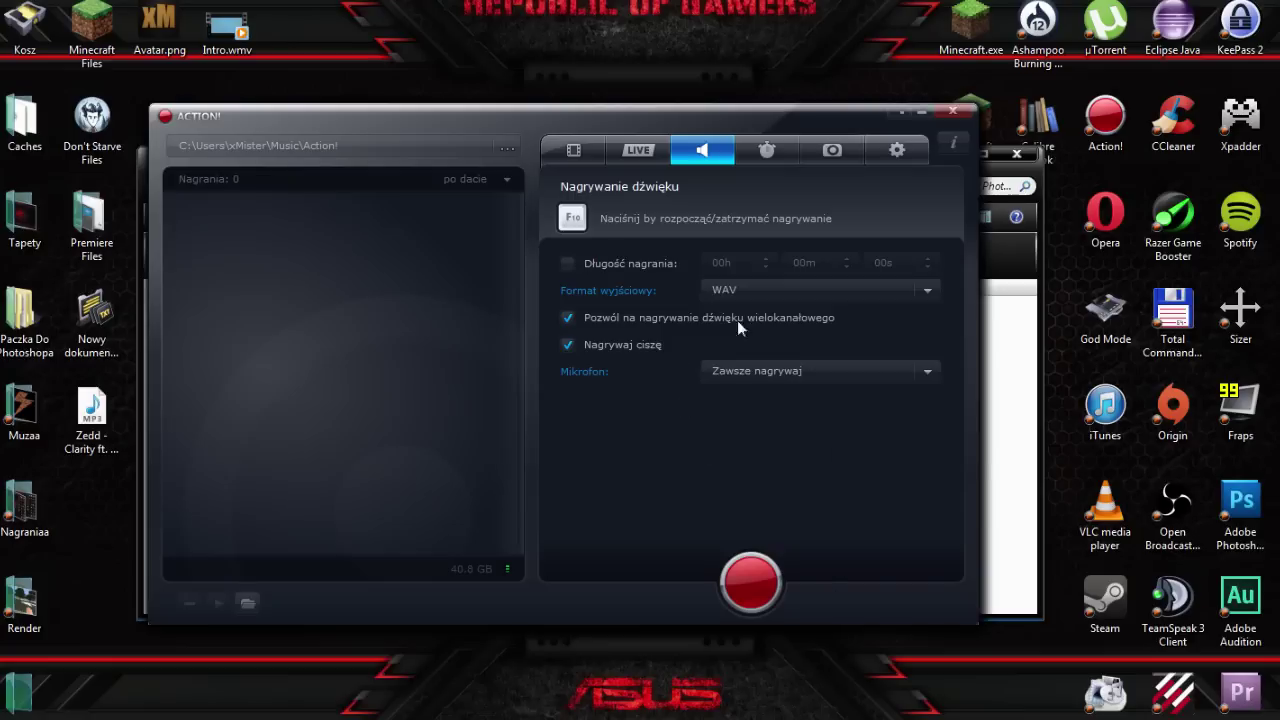
left_click(825, 290)
left_click(820, 292)
left_click(793, 292)
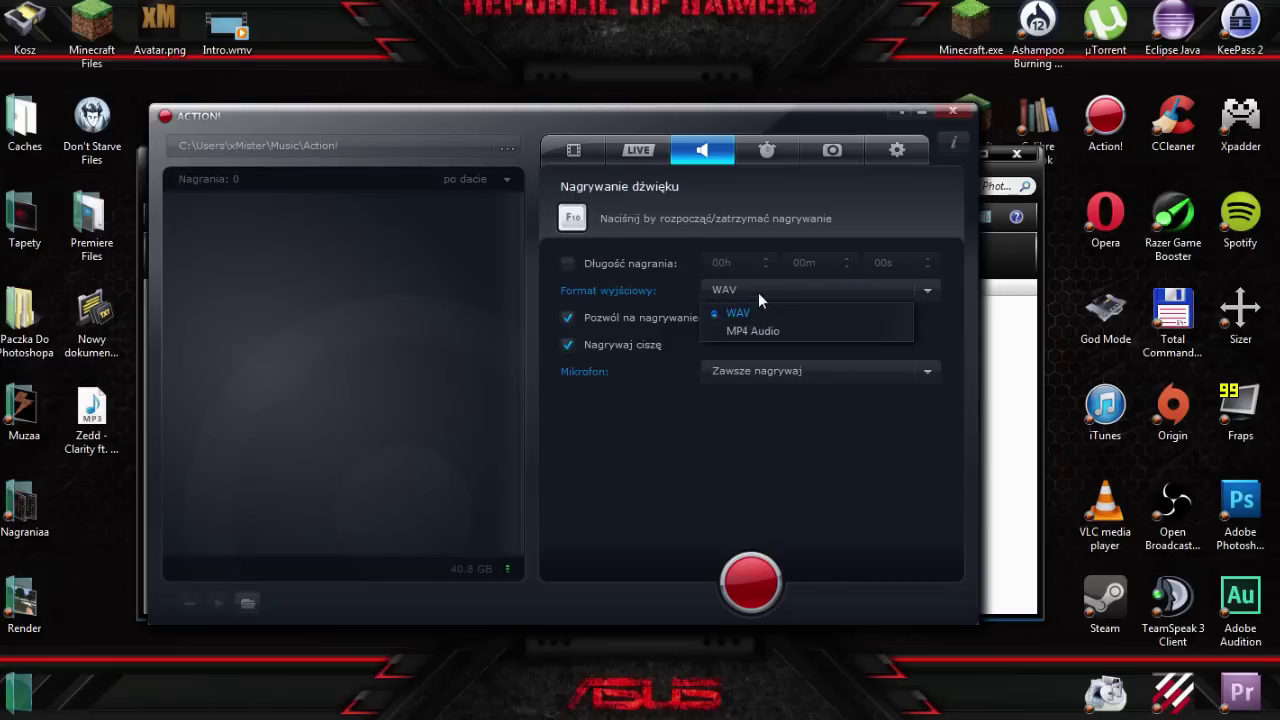
left_click(758, 292)
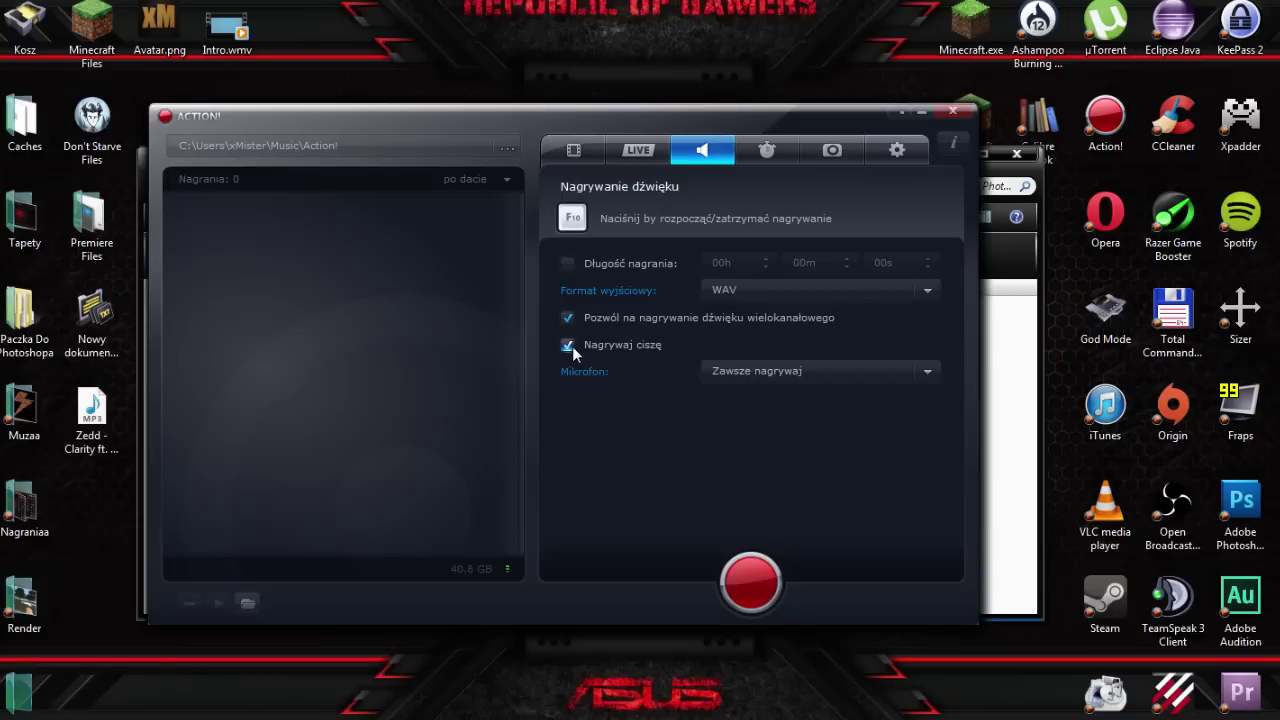
Examine the microphone recording modes offered for audio recording
left_click(808, 369)
left_click(808, 369)
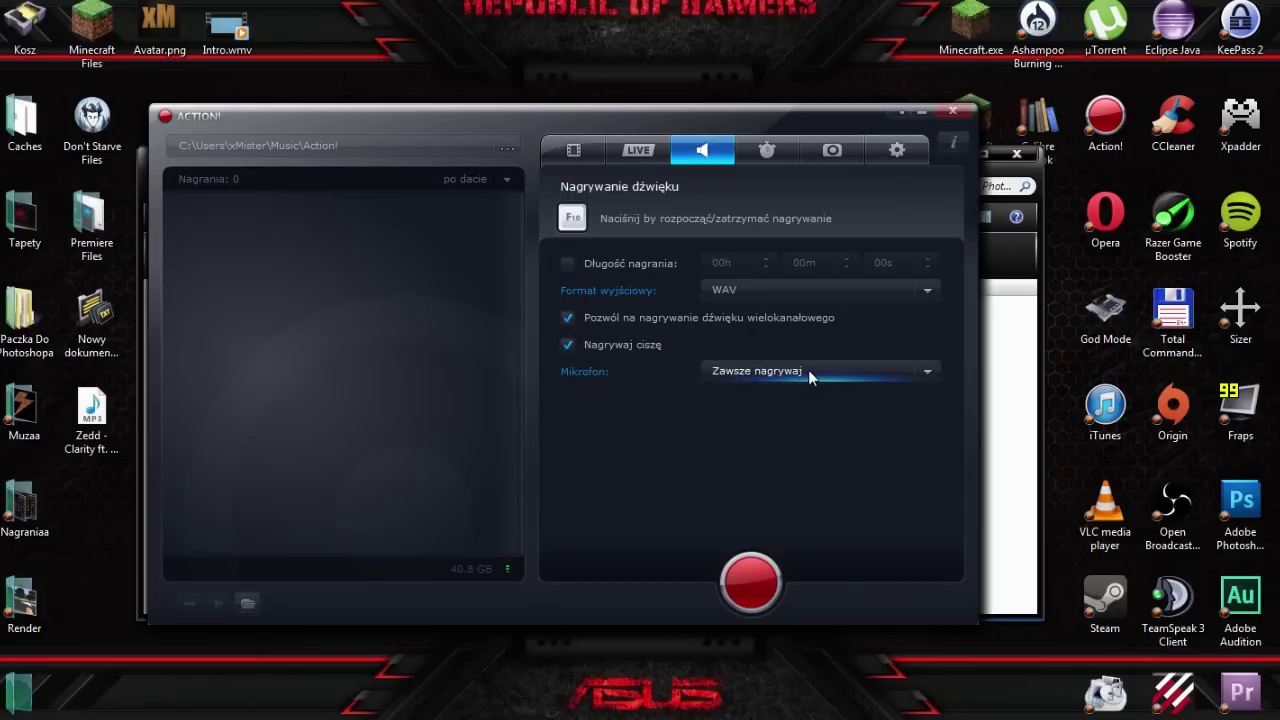
left_click(808, 369)
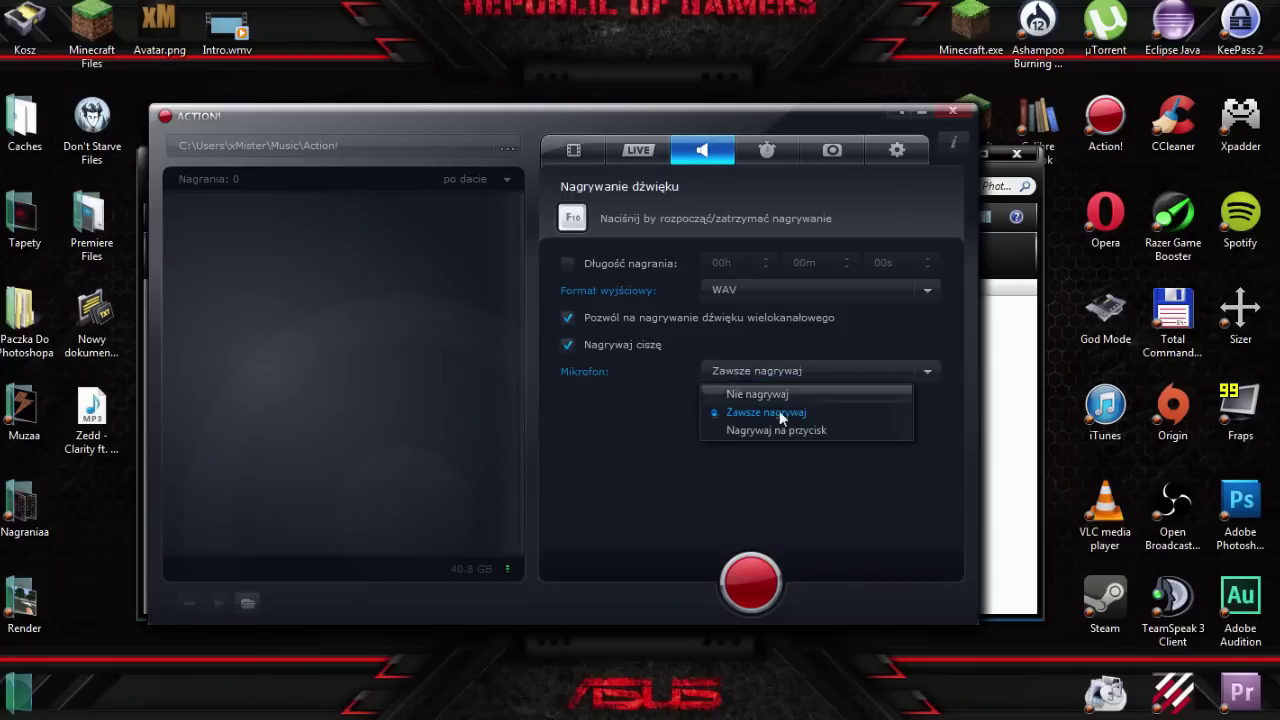
left_click(751, 371)
left_click(751, 371)
left_click(751, 371)
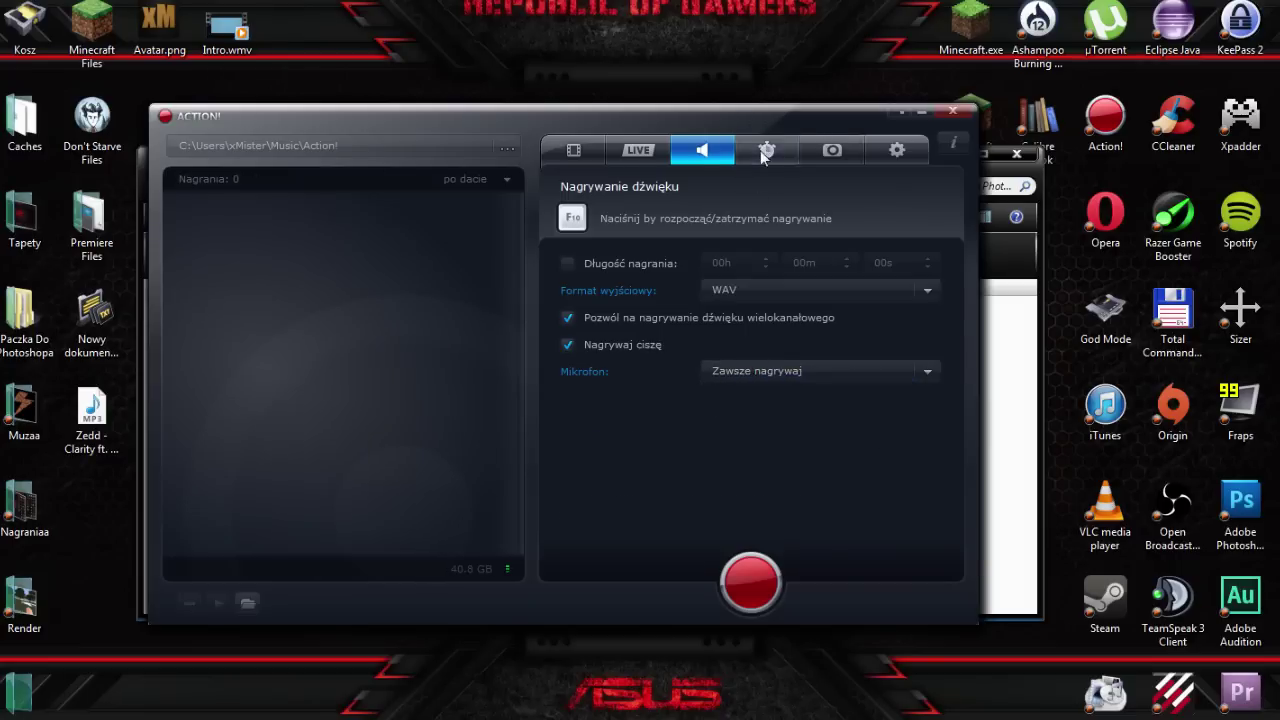
Run a short performance benchmark of the desktop and open its FPS results file in Notepad
left_click(766, 149)
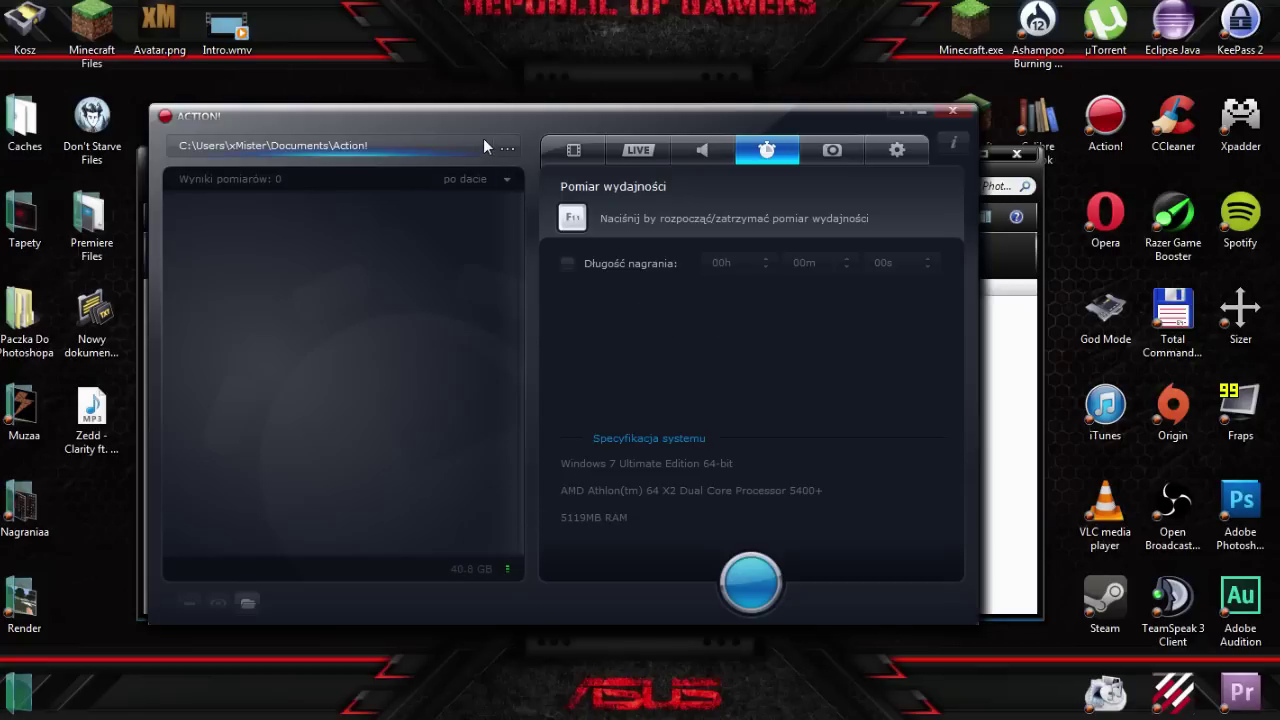
left_click(750, 604)
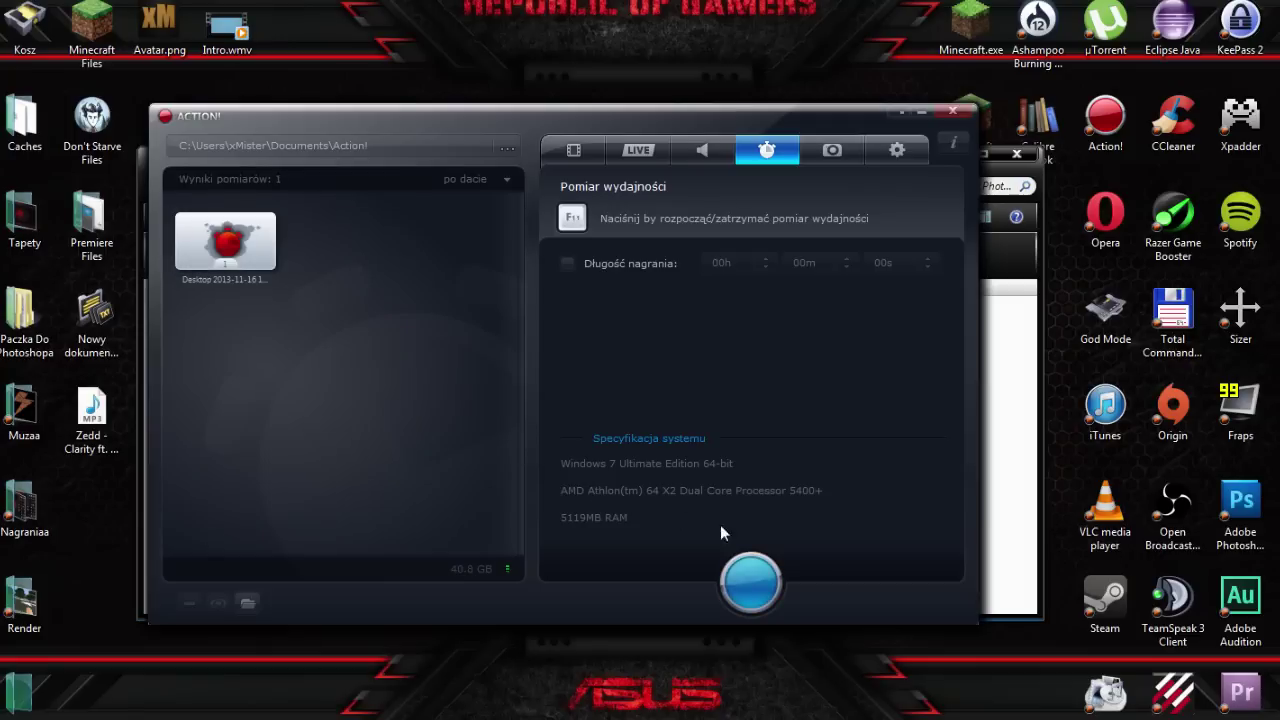
left_click(241, 237)
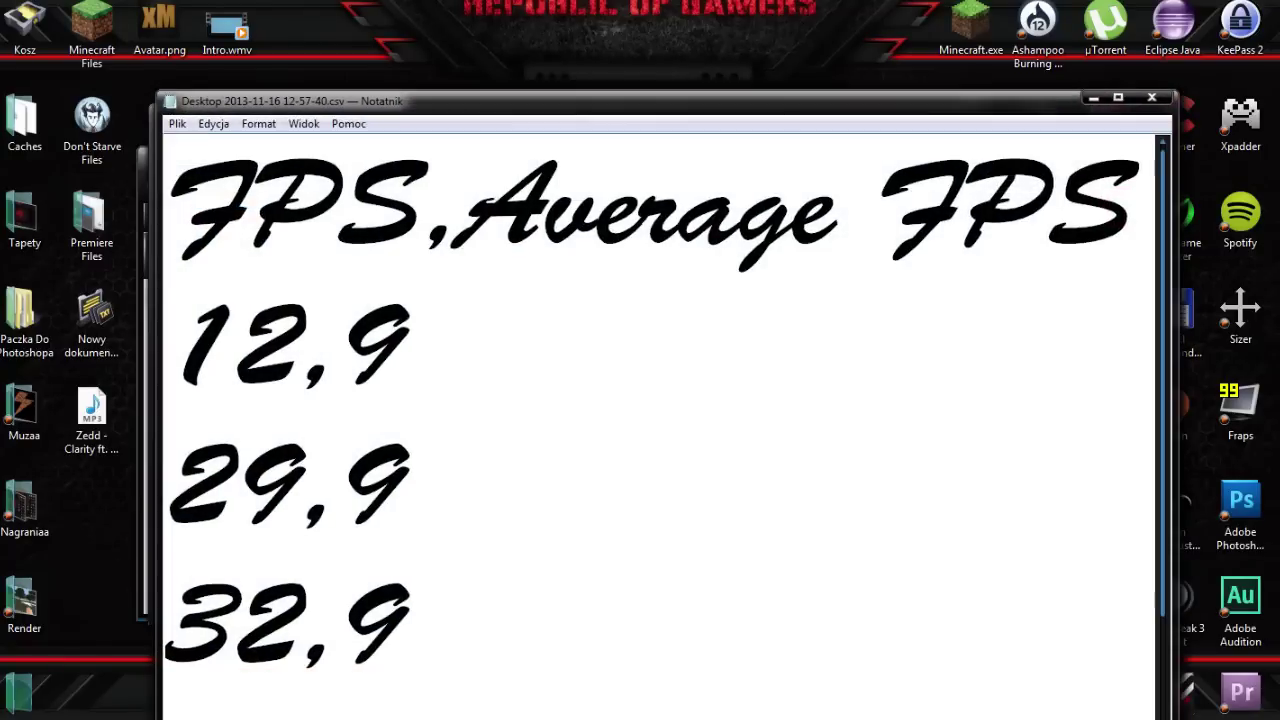
Set the Notepad font to Adobe Gothic Std, style Pogrubiona, size 11
left_click(262, 125)
left_click(337, 164)
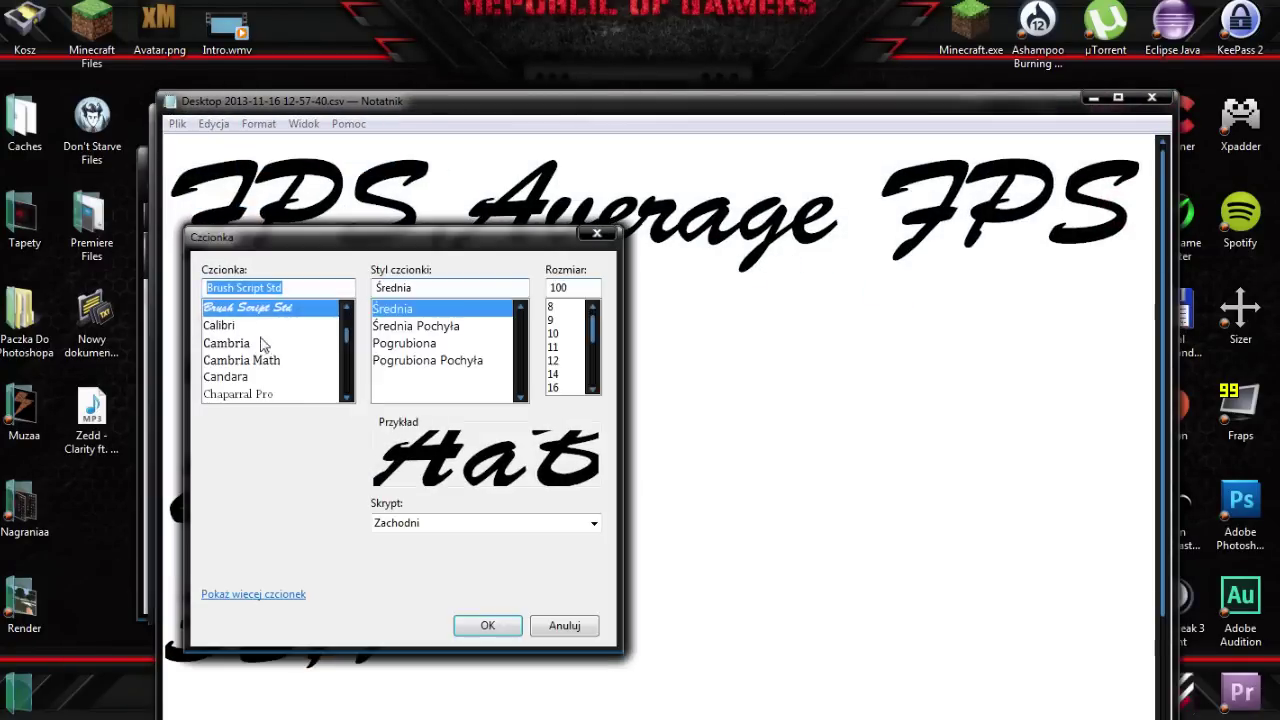
scroll(566, 329, "up", 2)
left_click(556, 346)
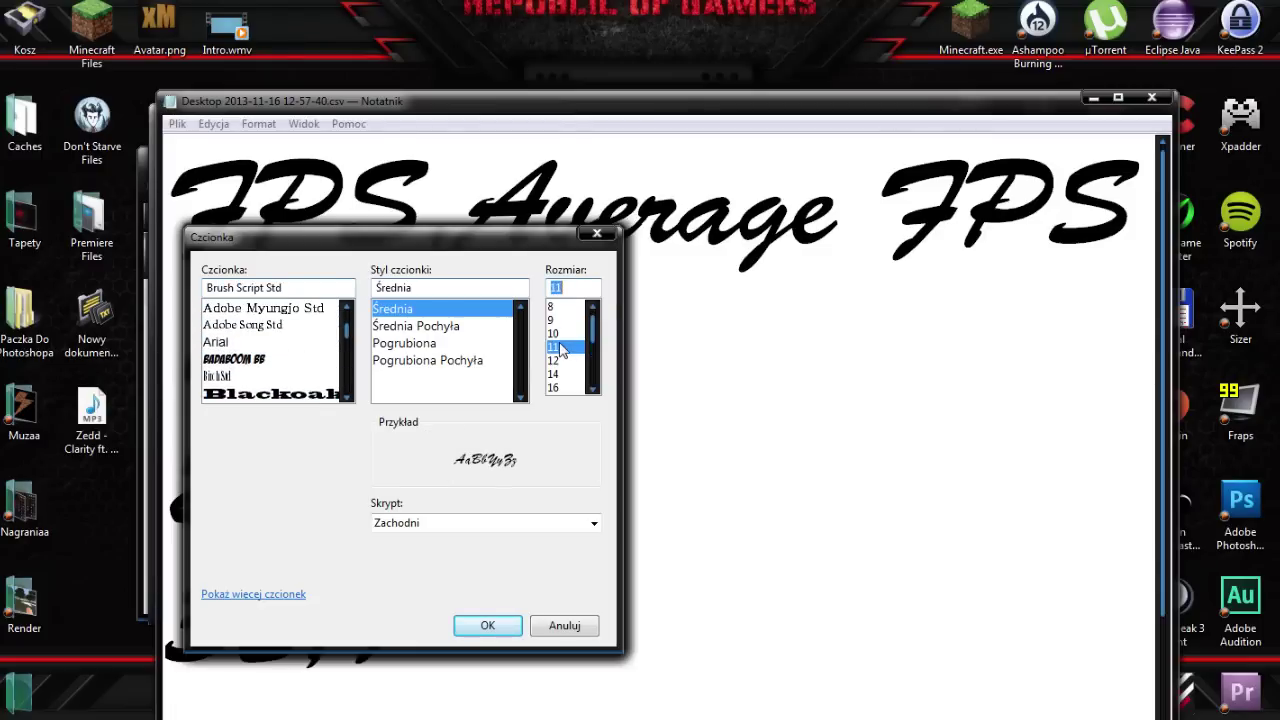
left_click(302, 310)
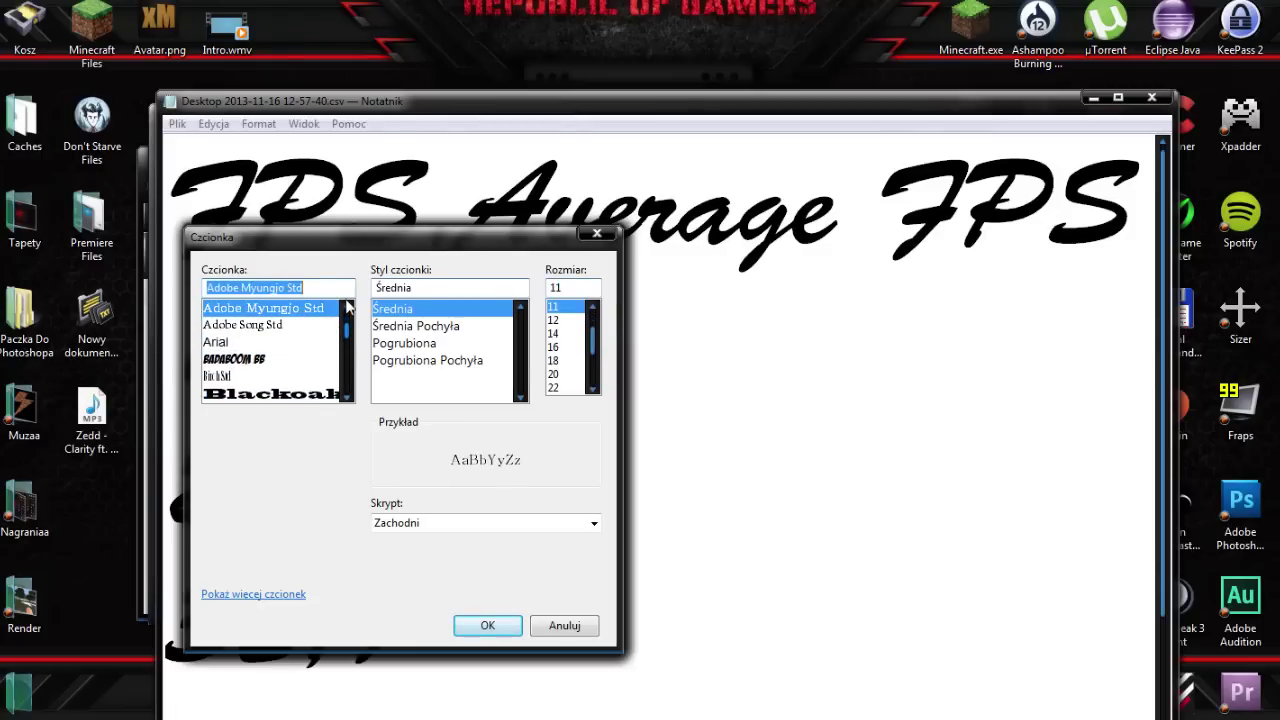
scroll(350, 334, "up", 2)
left_click(298, 309)
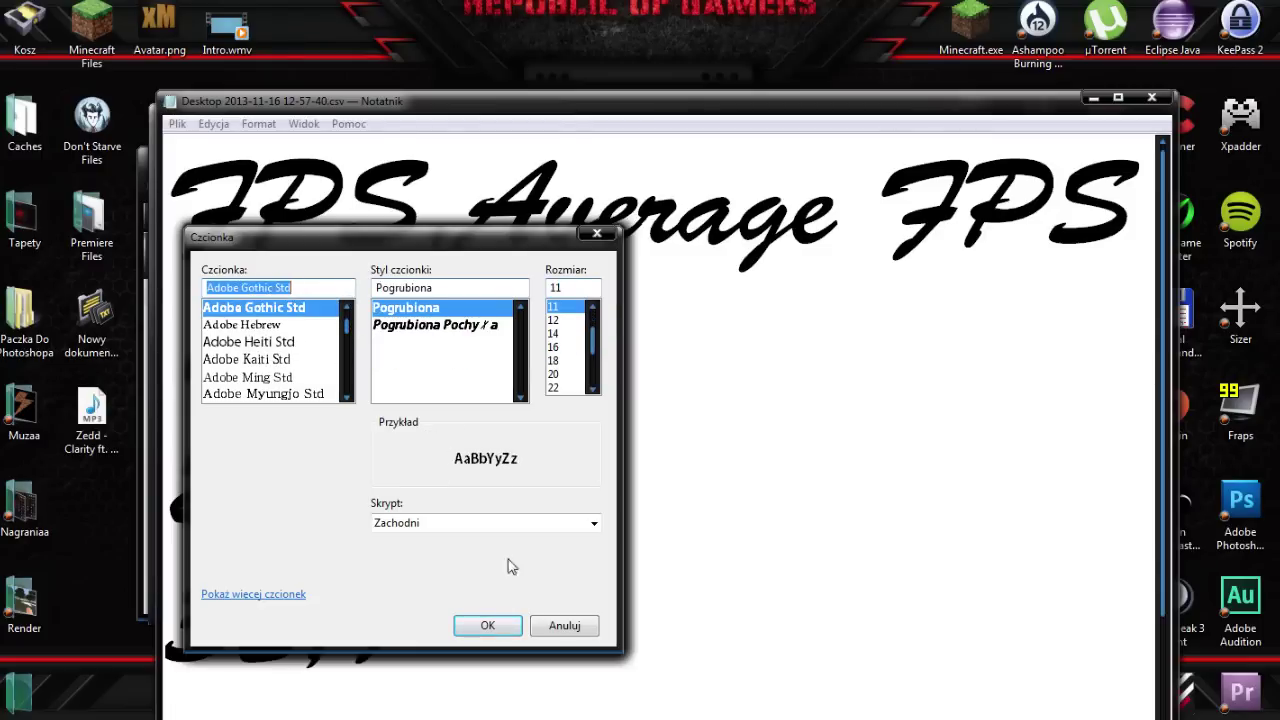
key("Return")
Highlight the FPS values, close the results file, and delete the benchmark result from the list in Action!
key("ctrl+a")
key("Right")
key("ctrl+a")
key("Right")
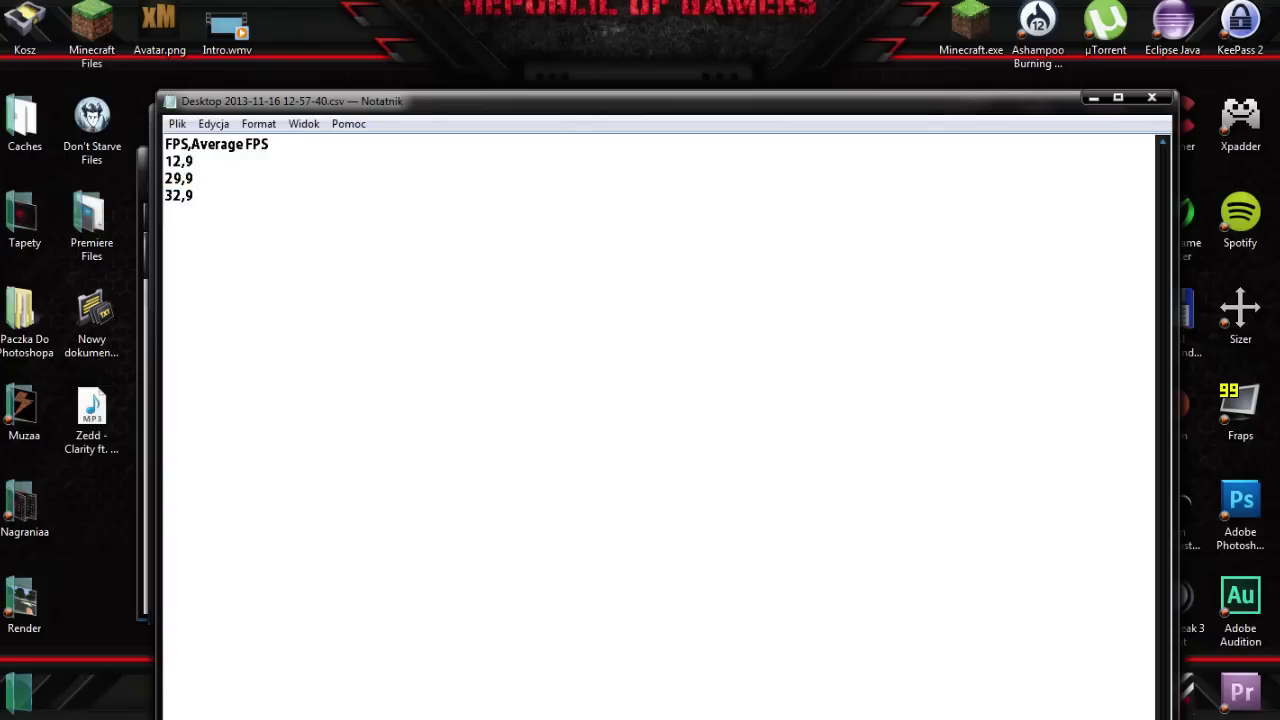
left_click(194, 195)
left_click(1151, 98)
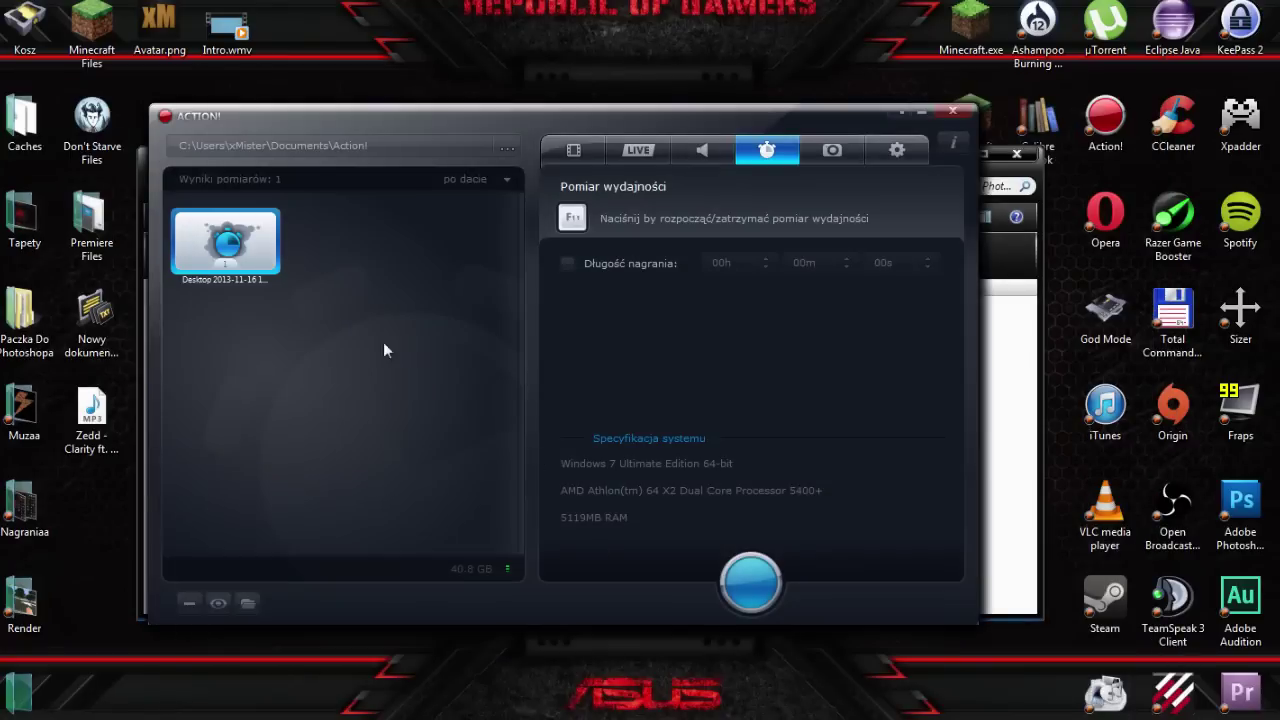
left_click(191, 596)
left_click(699, 431)
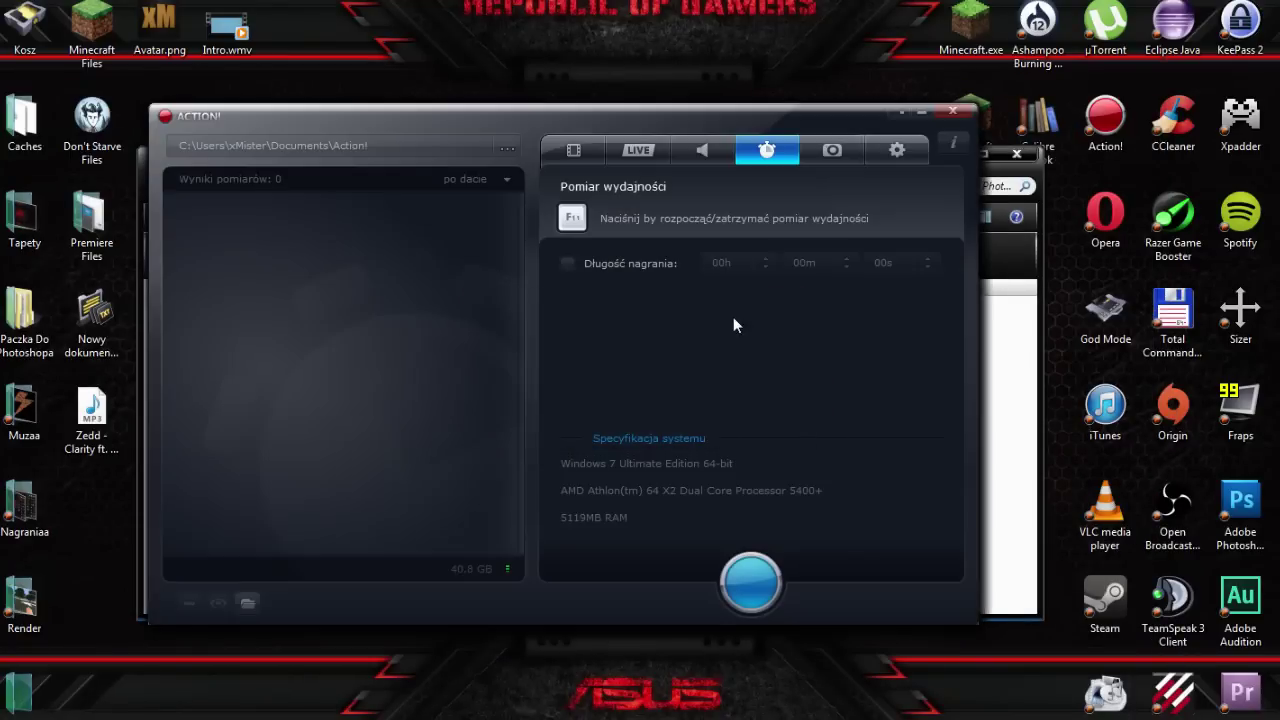
Show the screenshot settings and examine the available image file formats
left_click(834, 151)
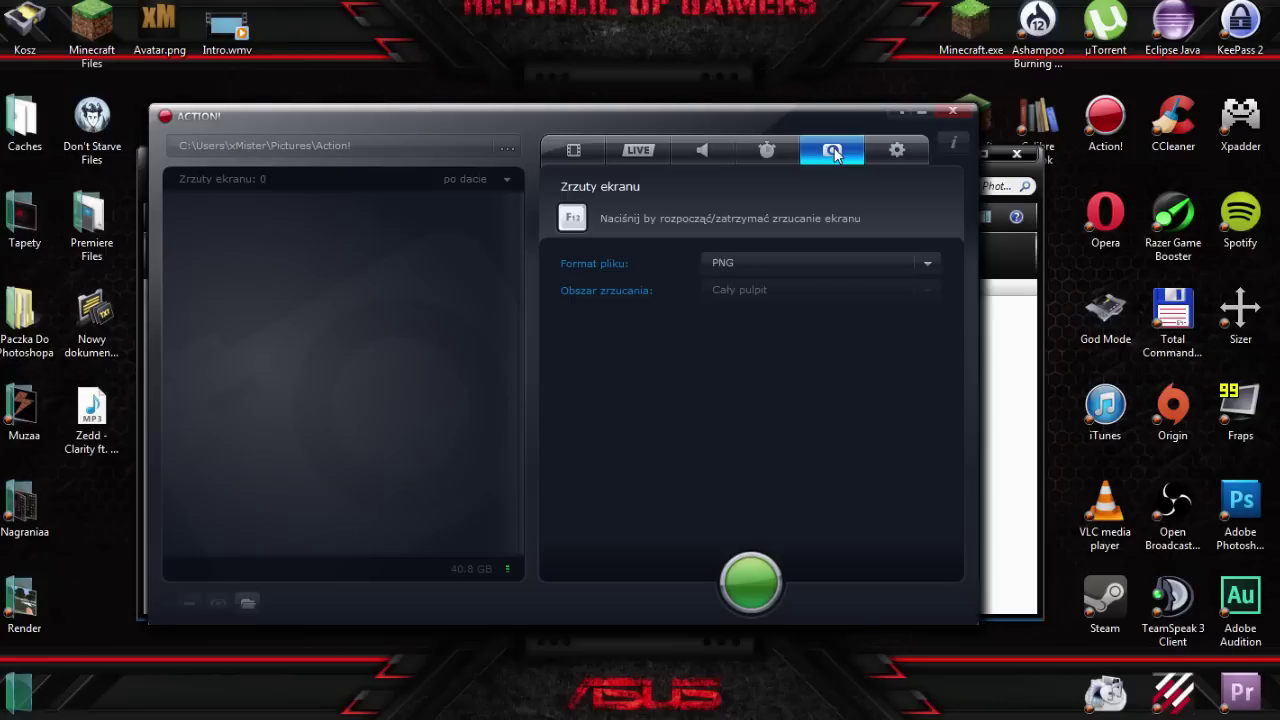
left_click(791, 259)
left_click(791, 263)
Show the general settings and examine the interface languages offered
left_click(897, 150)
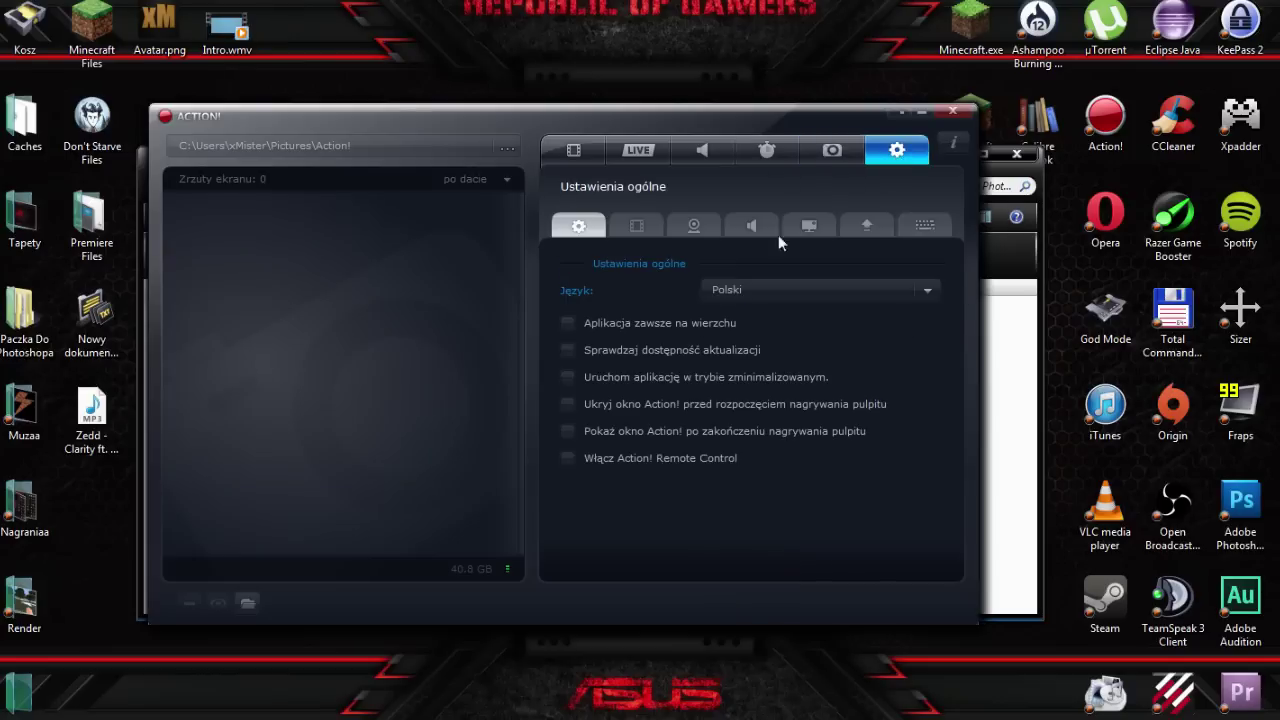
left_click(781, 284)
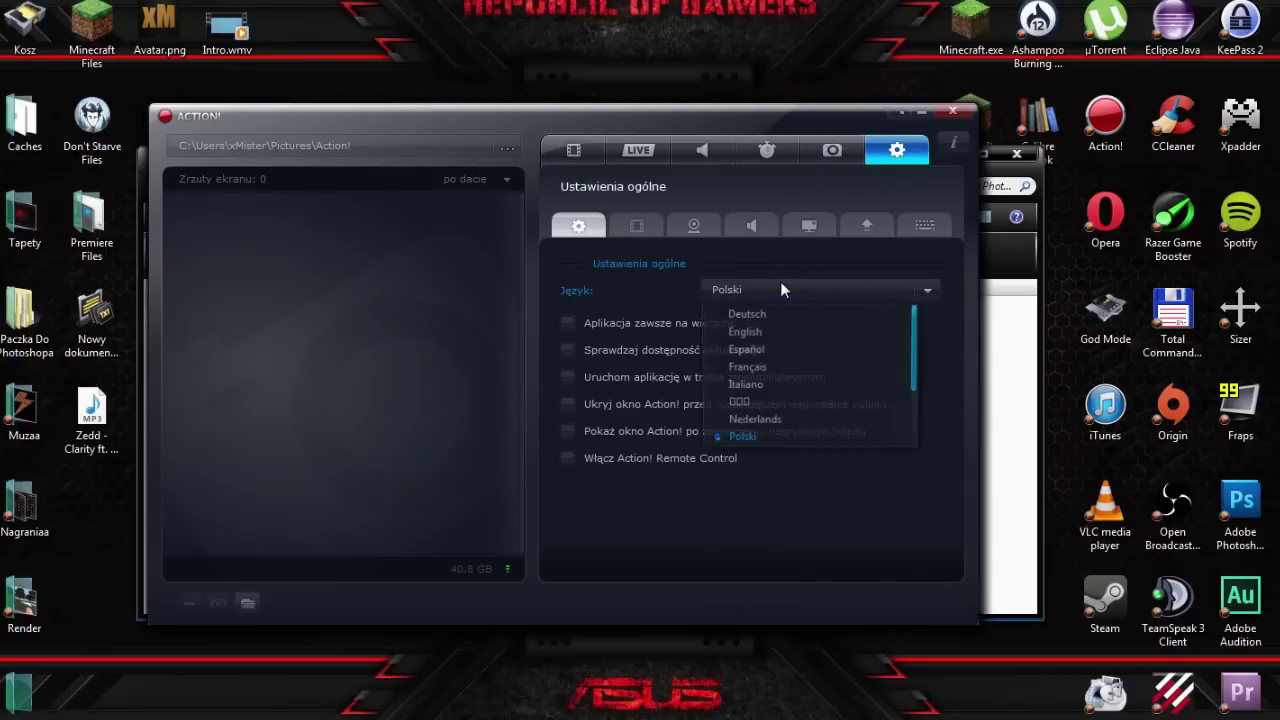
left_click(780, 288)
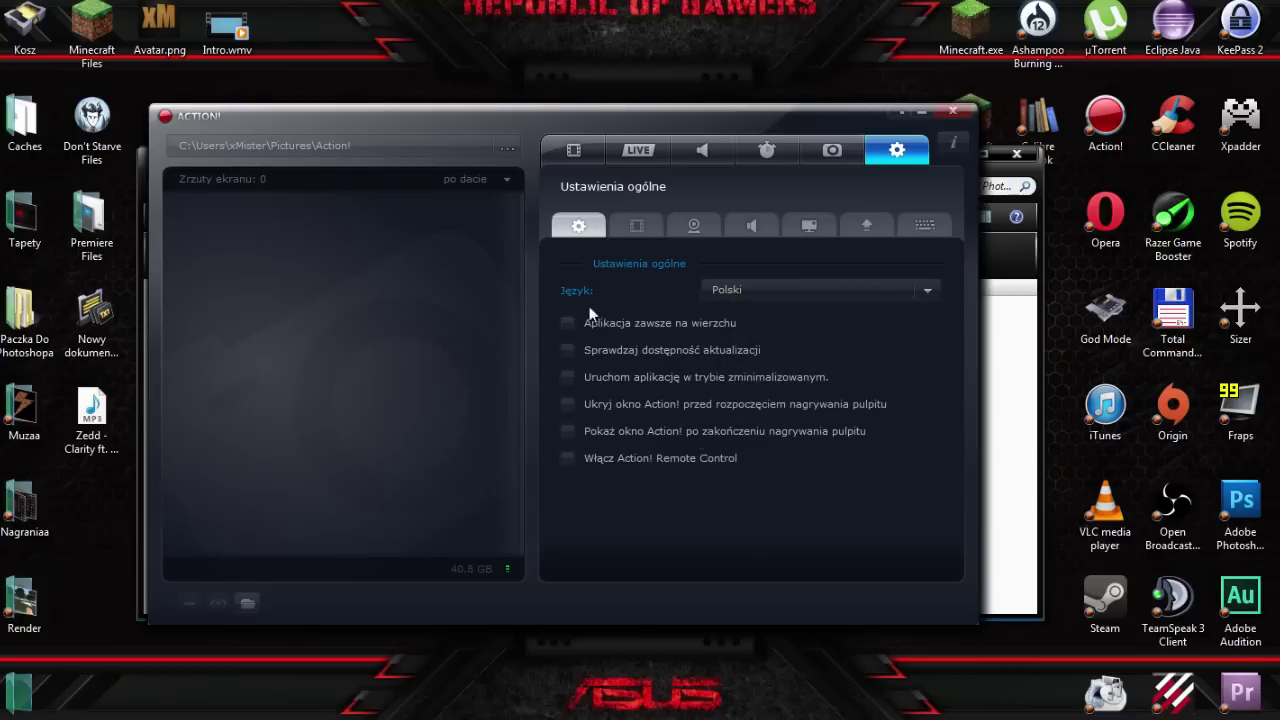
Enable "Aplikacja zawsze na wierzchu" and close the folder window behind the application
left_click(566, 323)
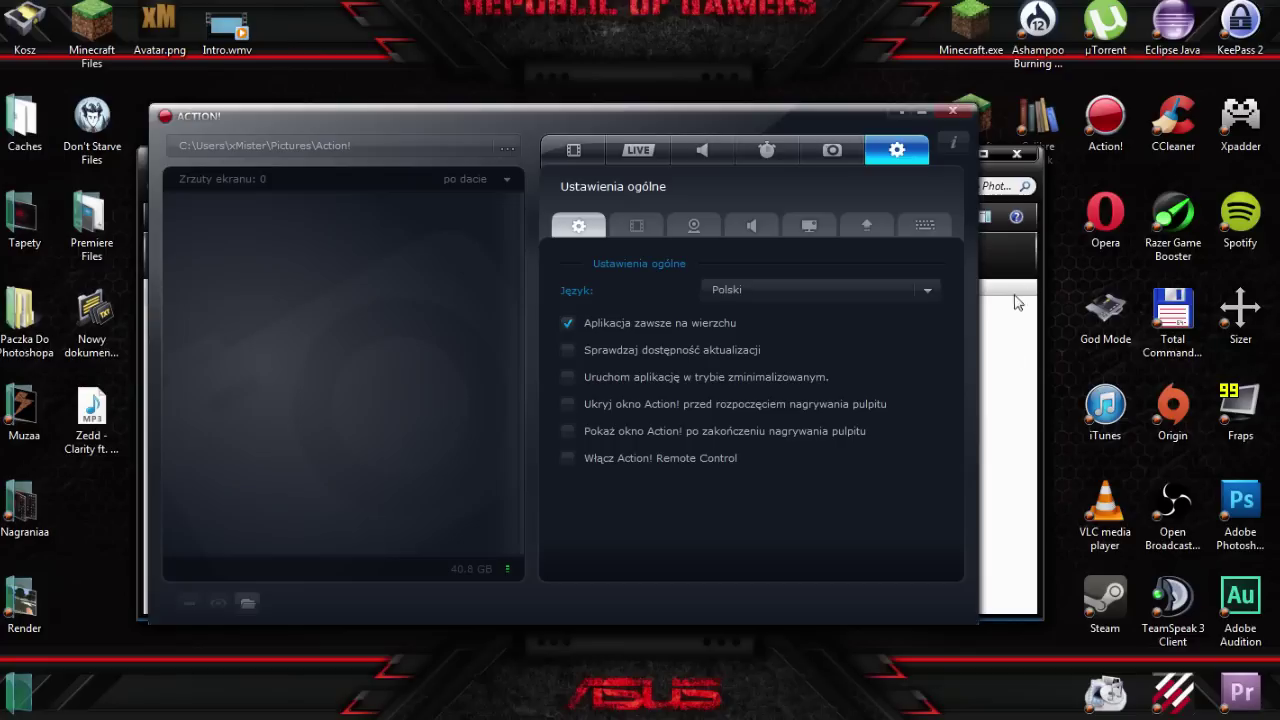
left_click(1016, 155)
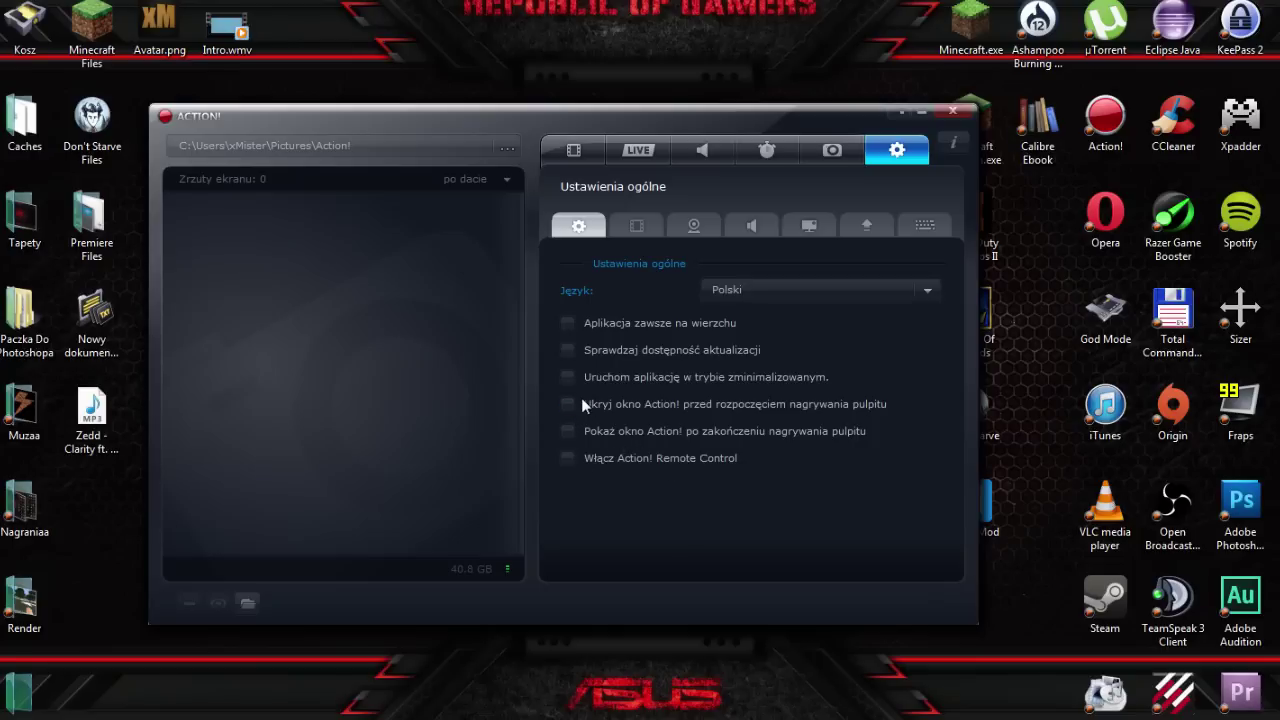
Record a short video of the desktop, stop it, and delete the new recording
left_click(573, 149)
left_click(760, 576)
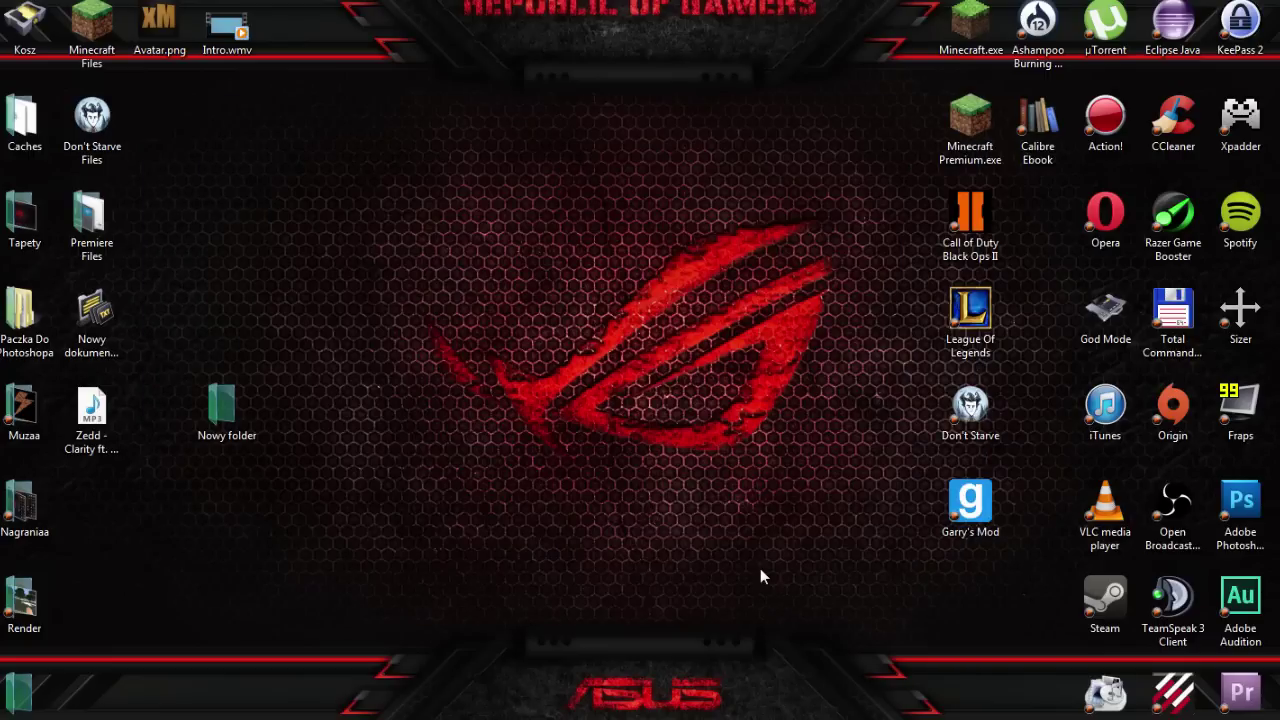
key("F9")
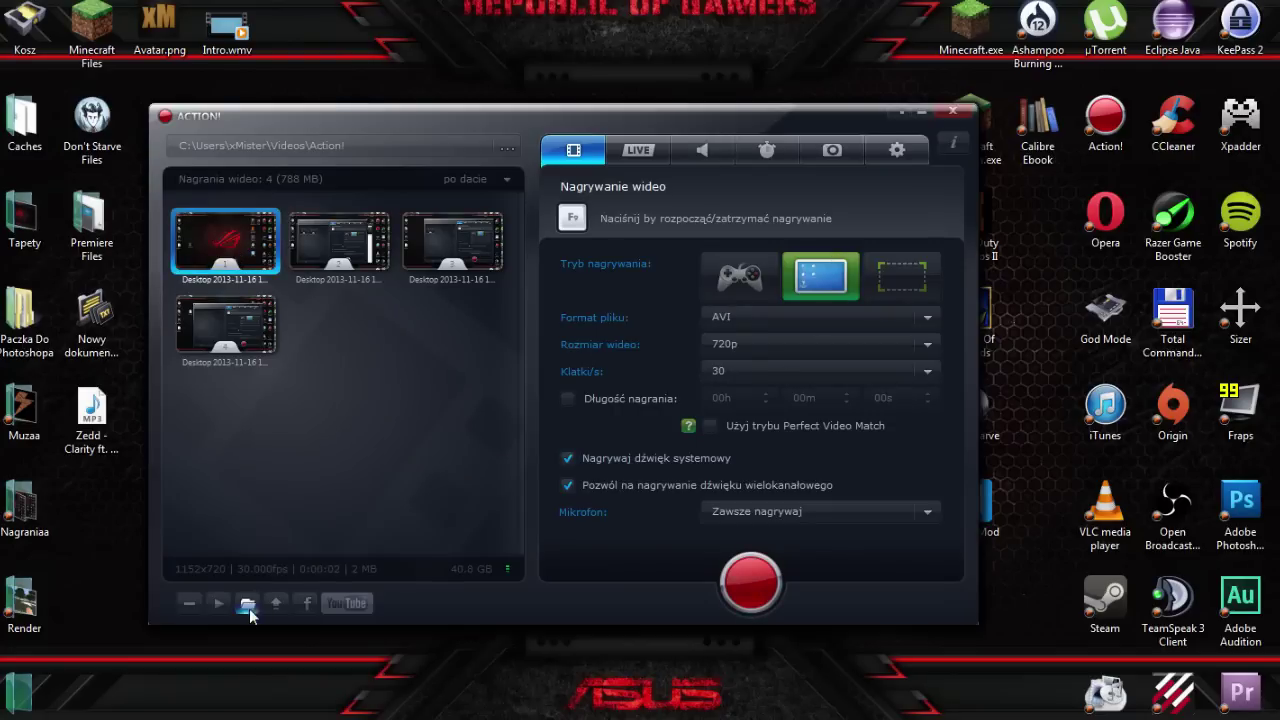
left_click(182, 608)
left_click(685, 433)
Show the video recording settings and examine the video quality and input range choices
left_click(918, 150)
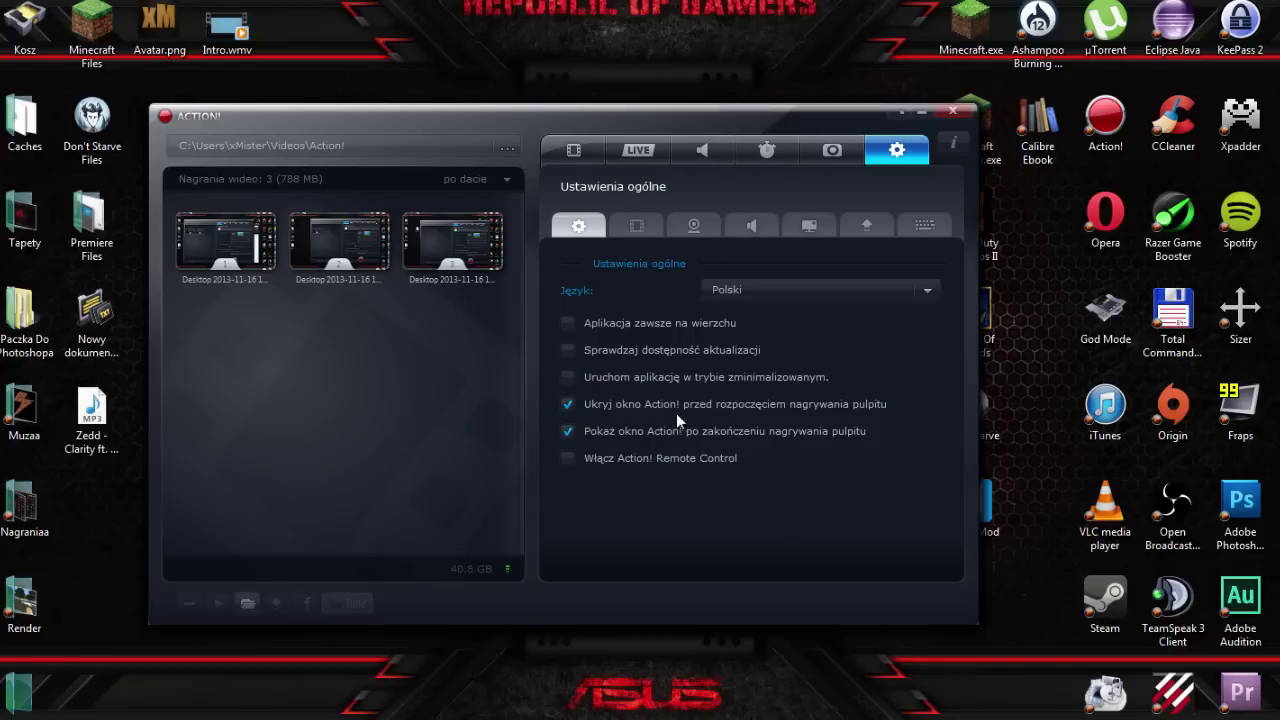
left_click(637, 227)
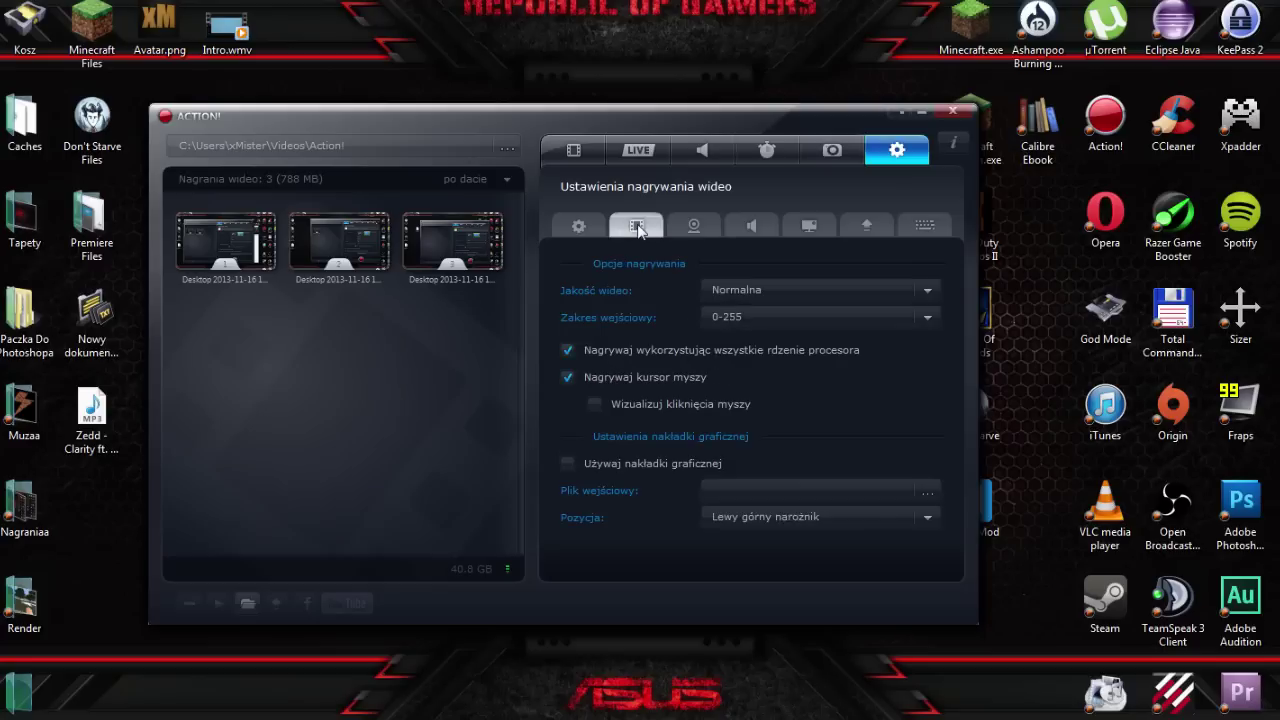
left_click(780, 291)
left_click(780, 291)
left_click(780, 291)
left_click(822, 371)
left_click(818, 325)
left_click(818, 325)
Try the mouse click visualization option, dismiss its notice, and switch the option off again
left_click(595, 404)
left_click(898, 428)
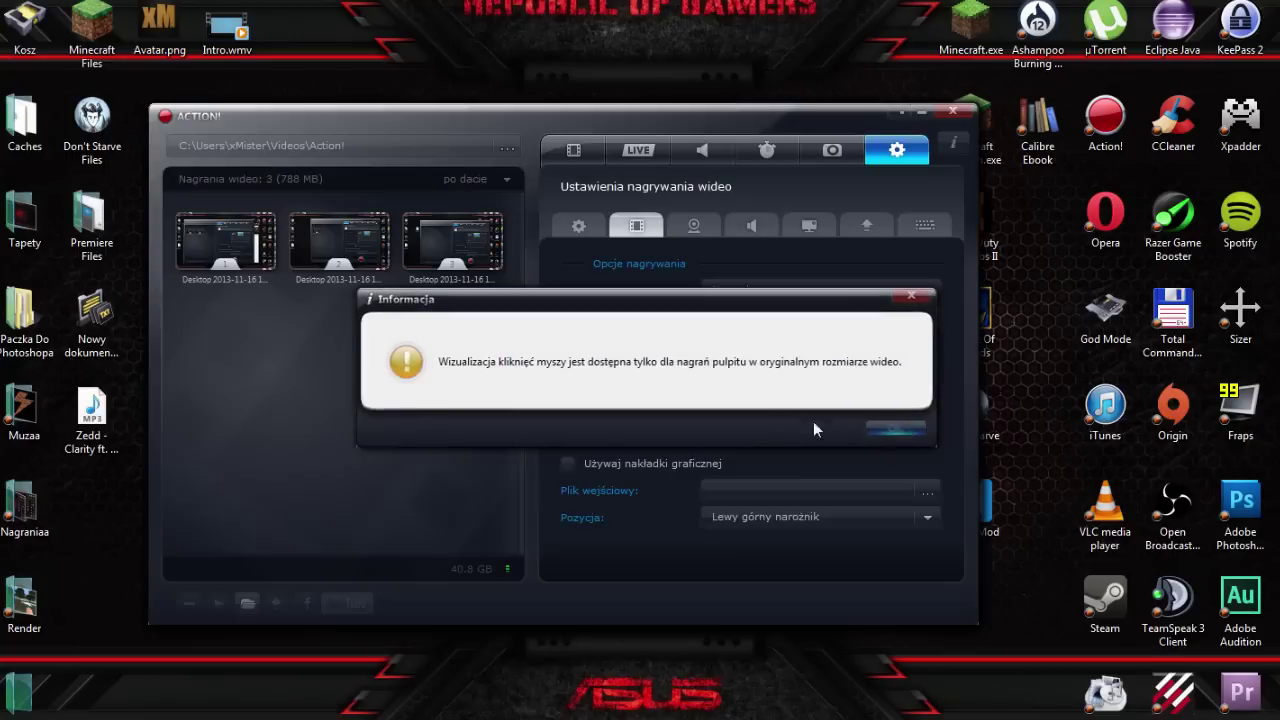
left_click(599, 408)
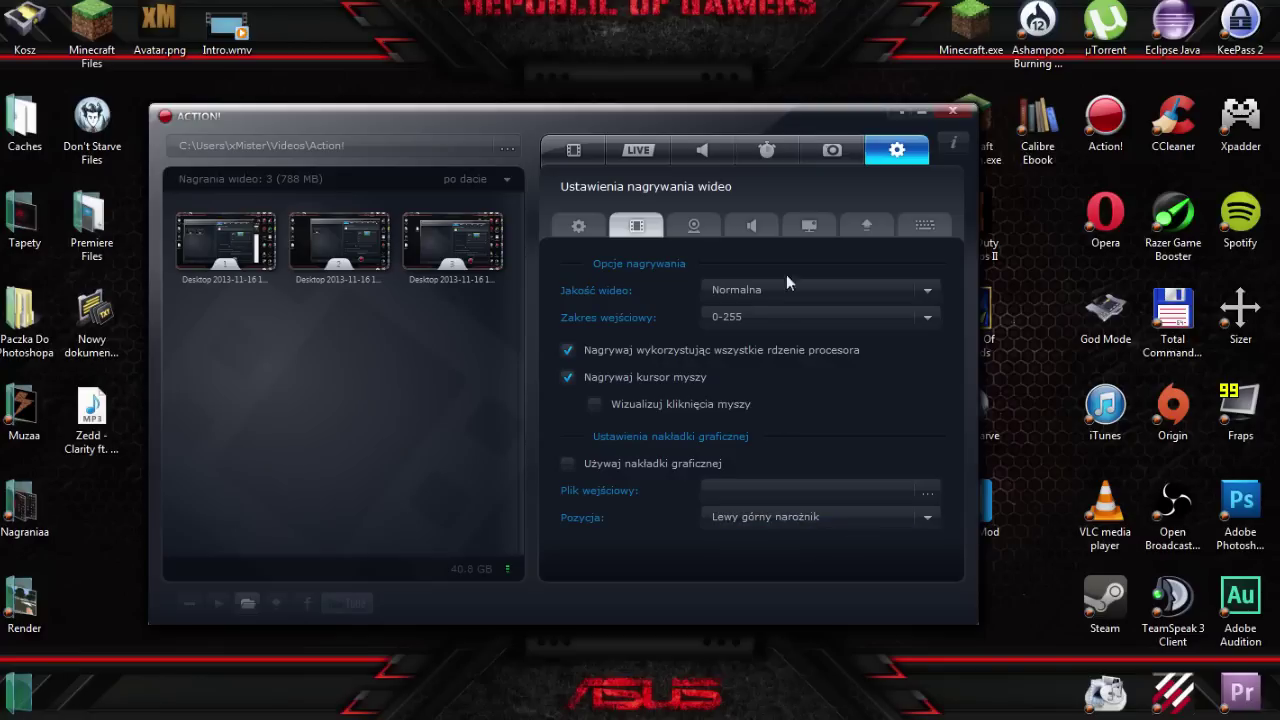
Review the webcam settings, view the webcam layout preview, and close it
left_click(712, 222)
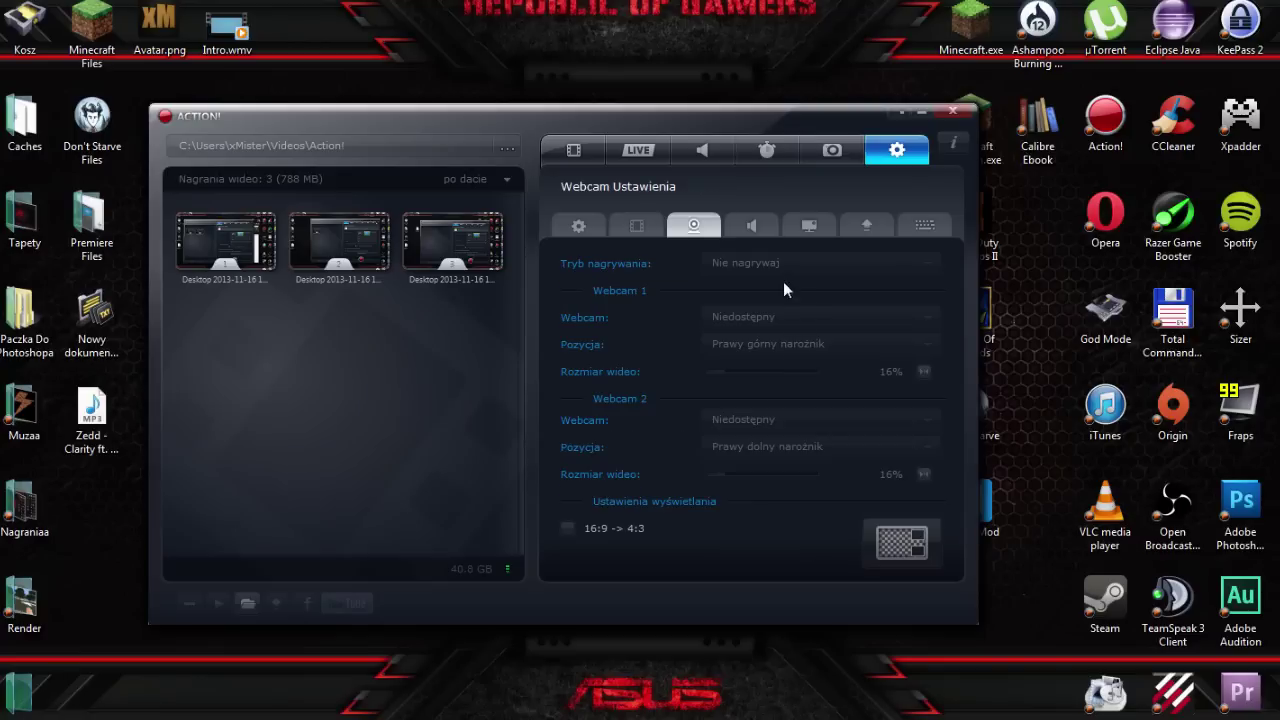
left_click(894, 551)
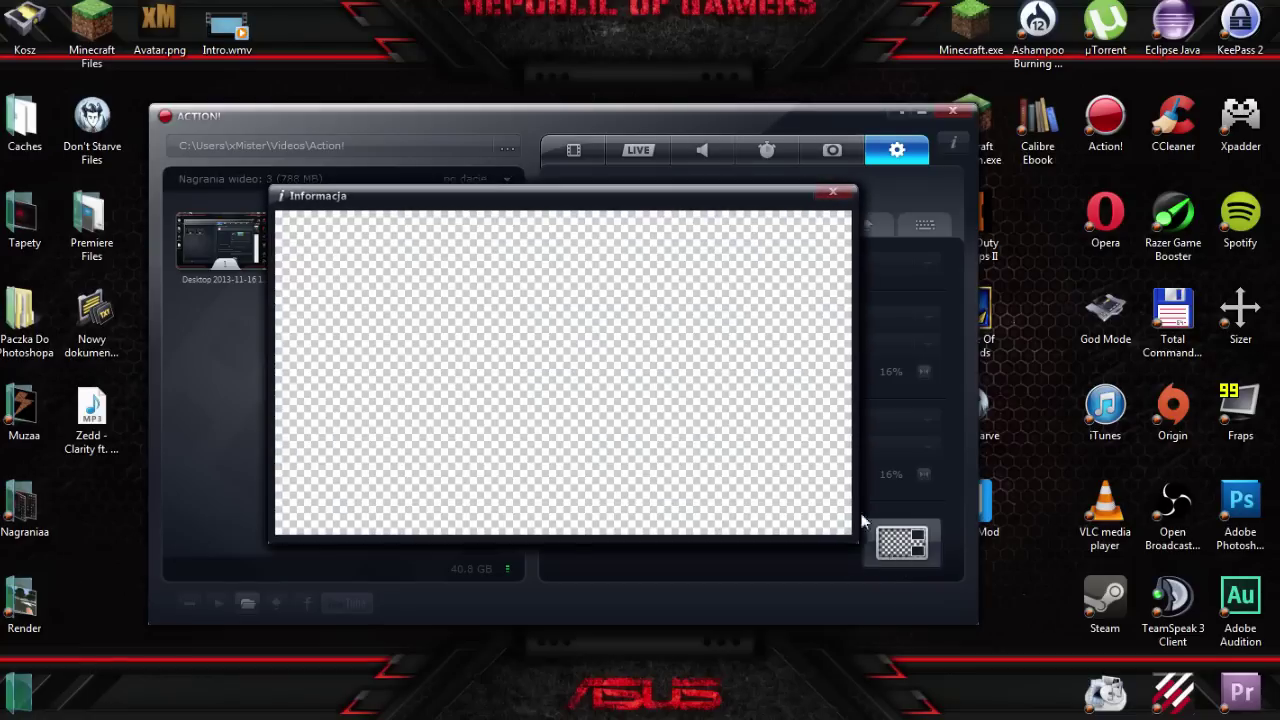
left_click(826, 194)
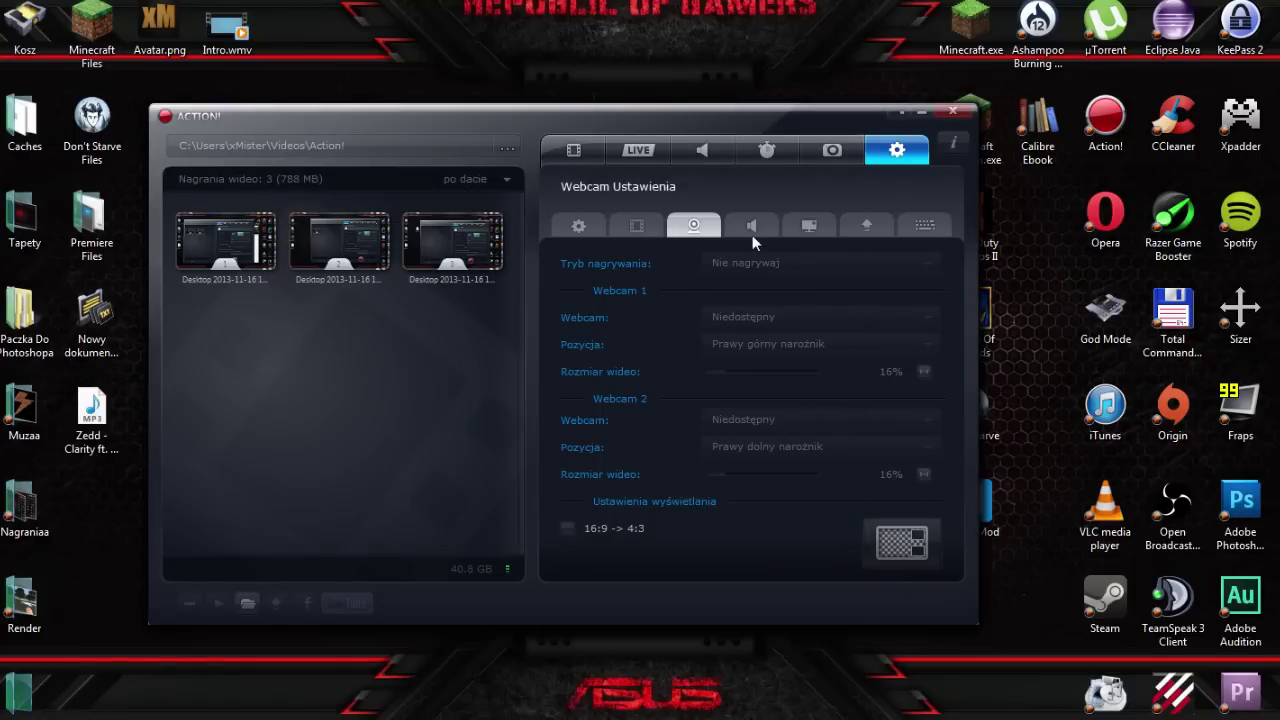
Show the sound settings and examine the audio devices offered for the microphone
left_click(752, 228)
left_click(838, 291)
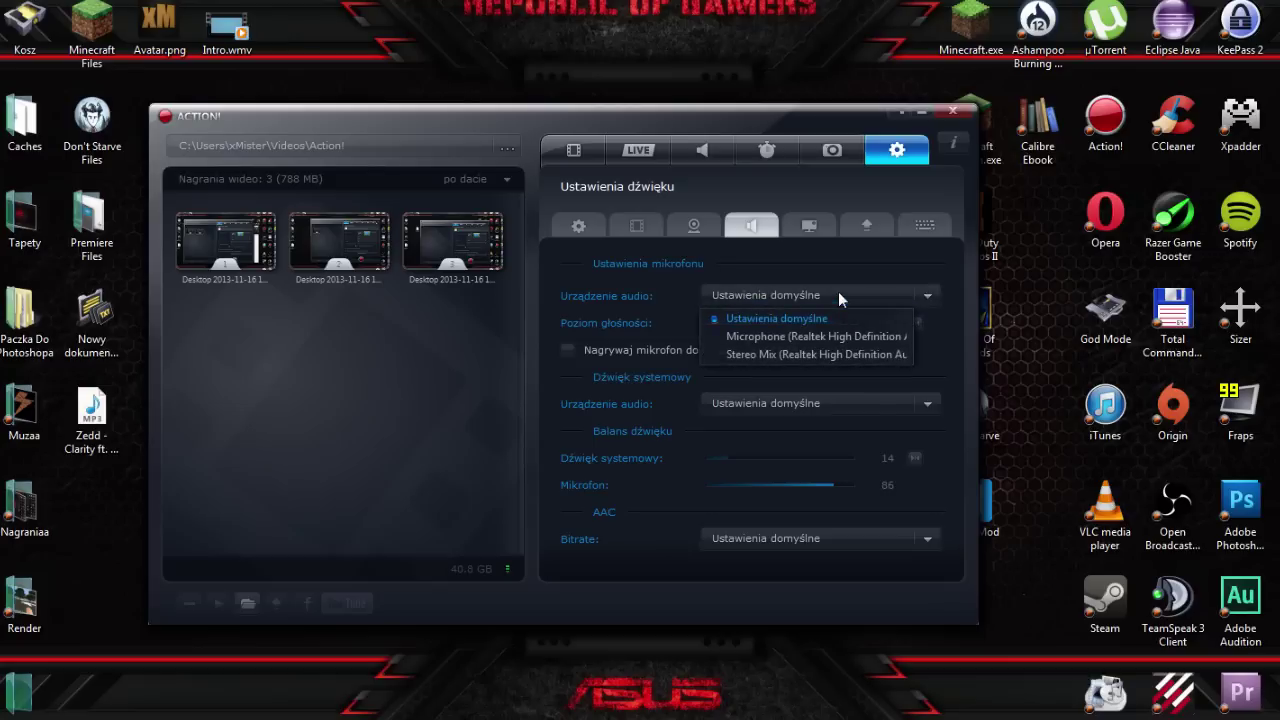
left_click(838, 291)
left_click(838, 291)
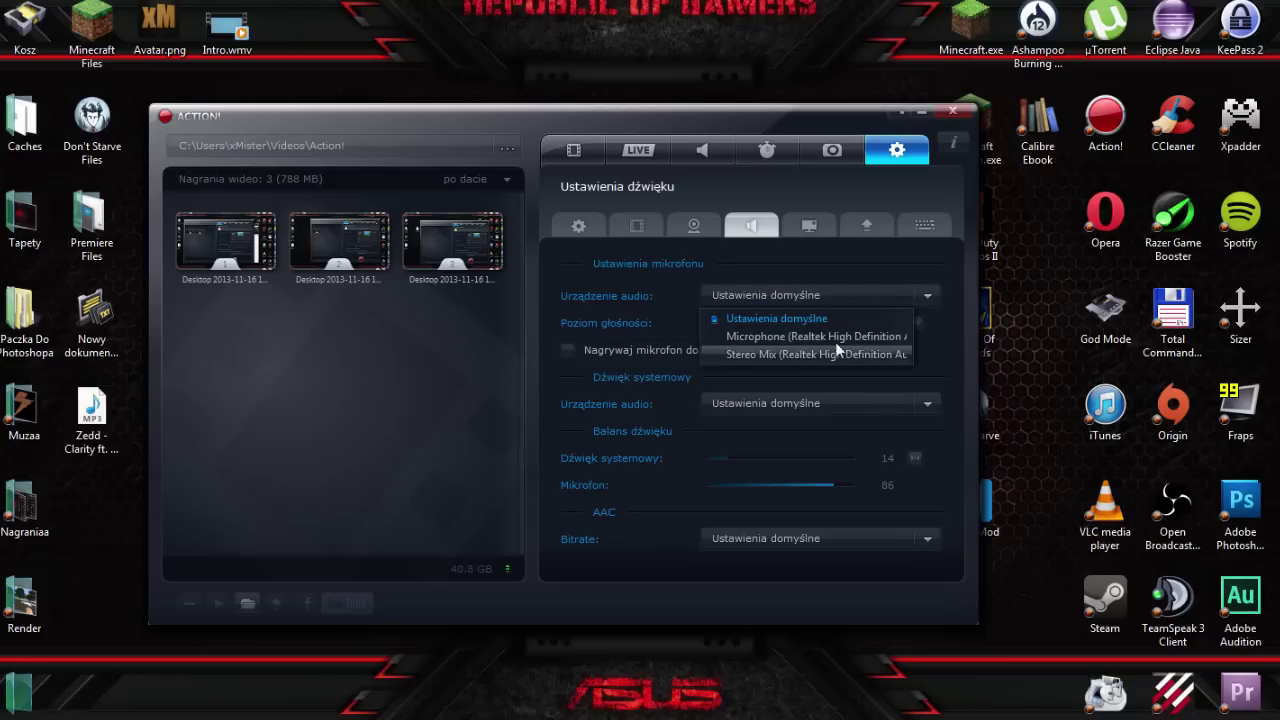
left_click(840, 300)
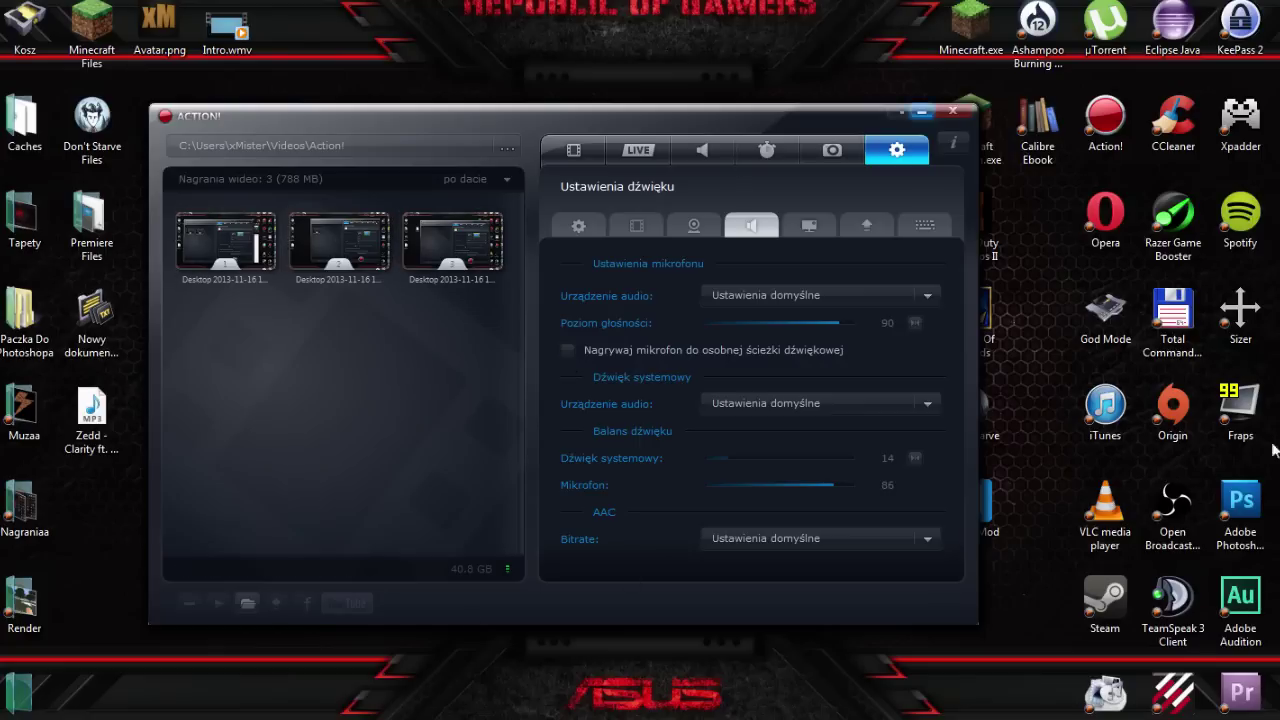
Examine the audio devices offered for system sound and the available AAC bitrates
left_click(869, 413)
left_click(869, 417)
left_click(805, 405)
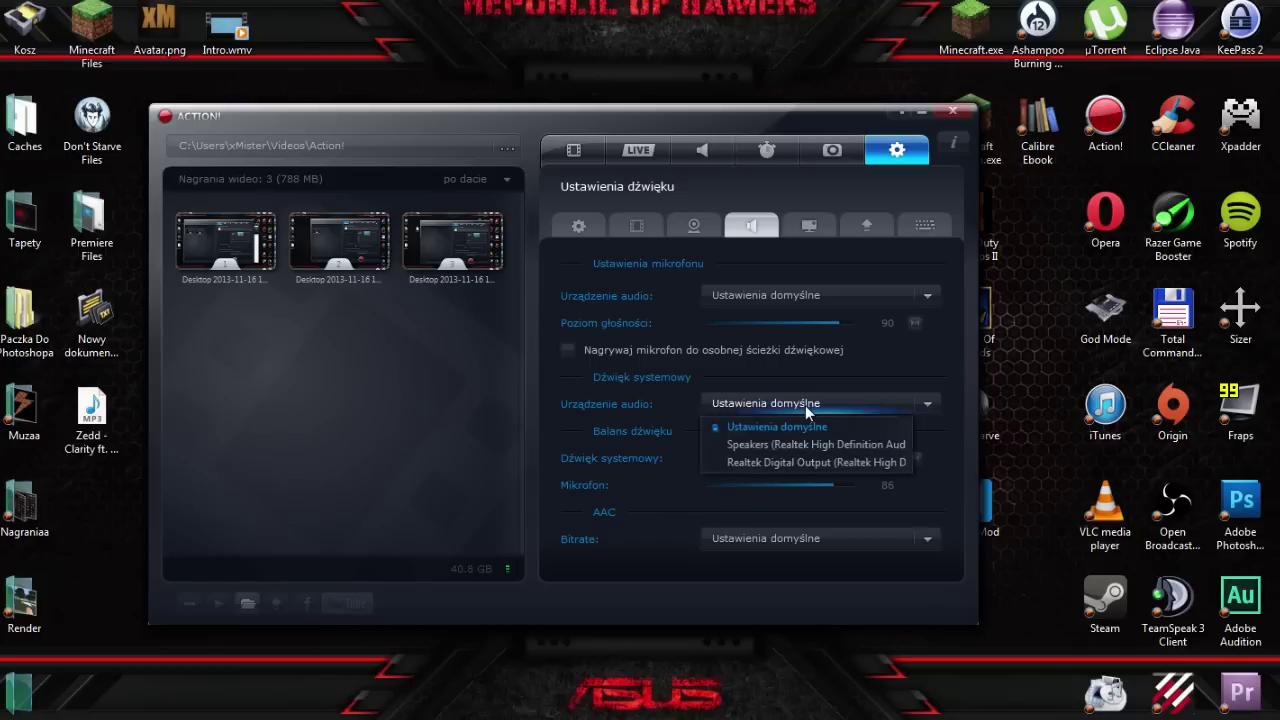
left_click(805, 405)
left_click(754, 537)
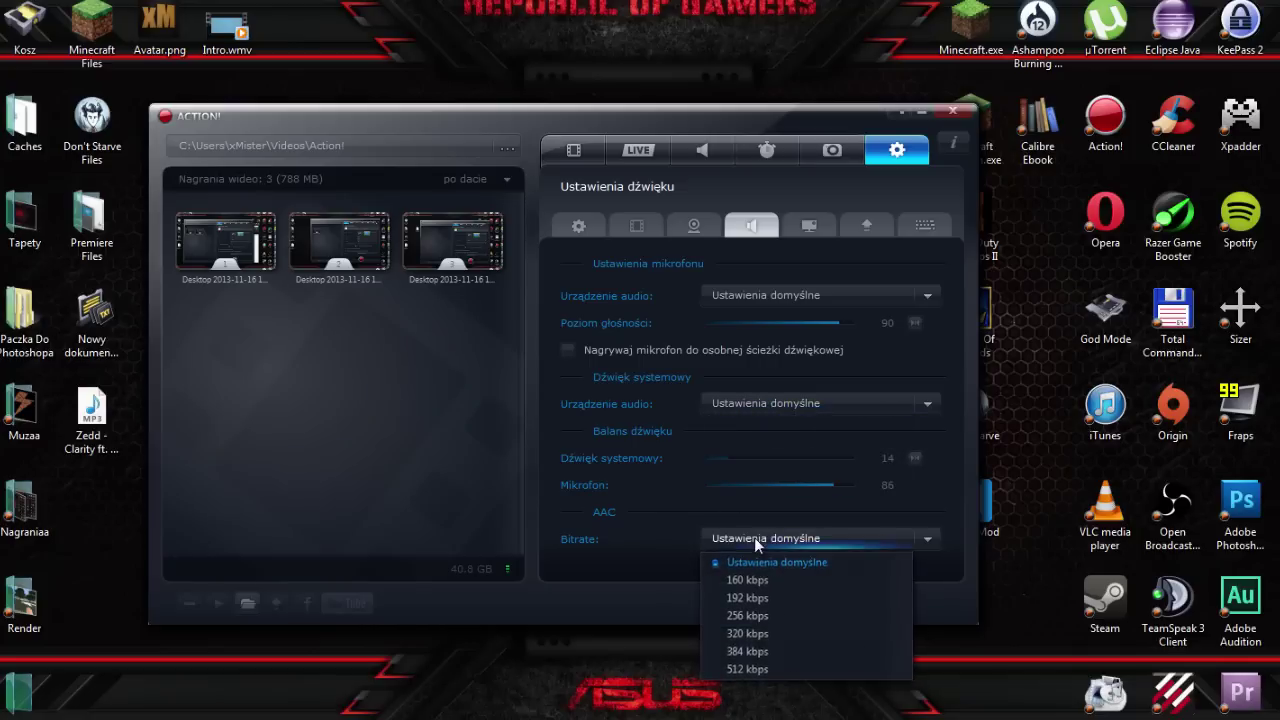
left_click(754, 537)
In the HUD settings, try the lower-right start position, restore the upper-right one, and disable "Ukryj HUD podczas uruchamiania Action!"
left_click(811, 225)
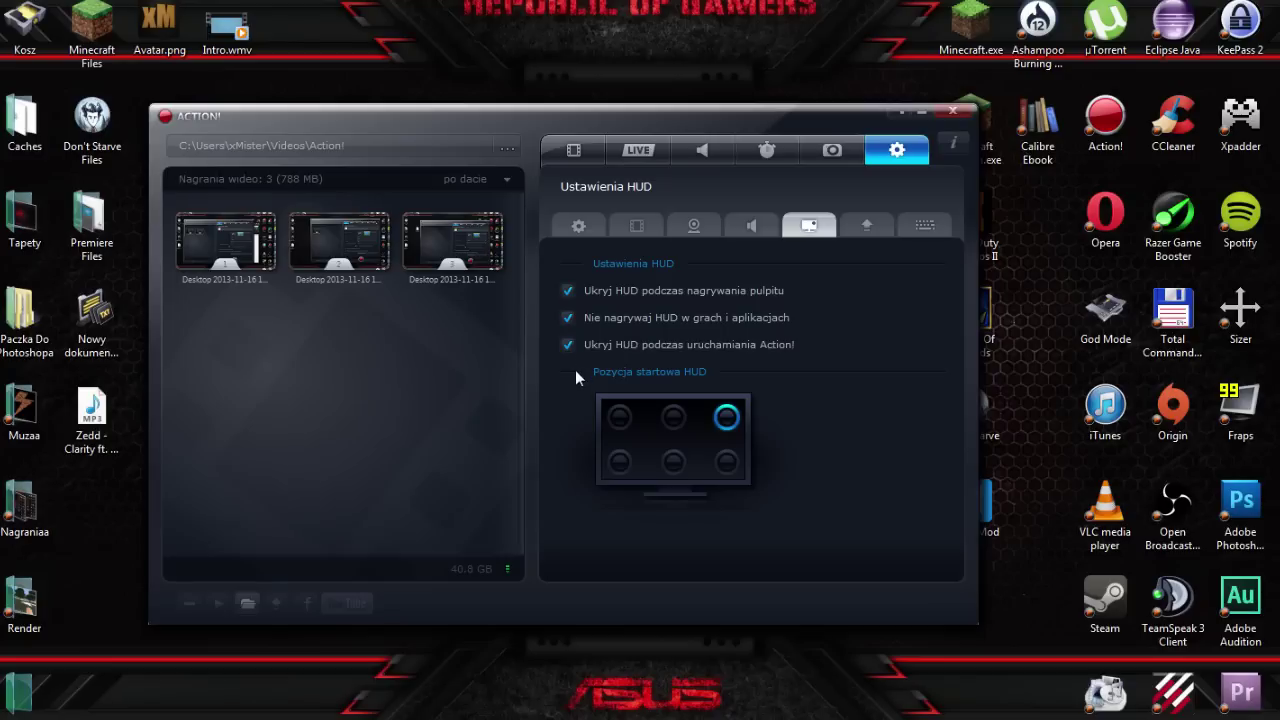
left_click(720, 468)
left_click(713, 428)
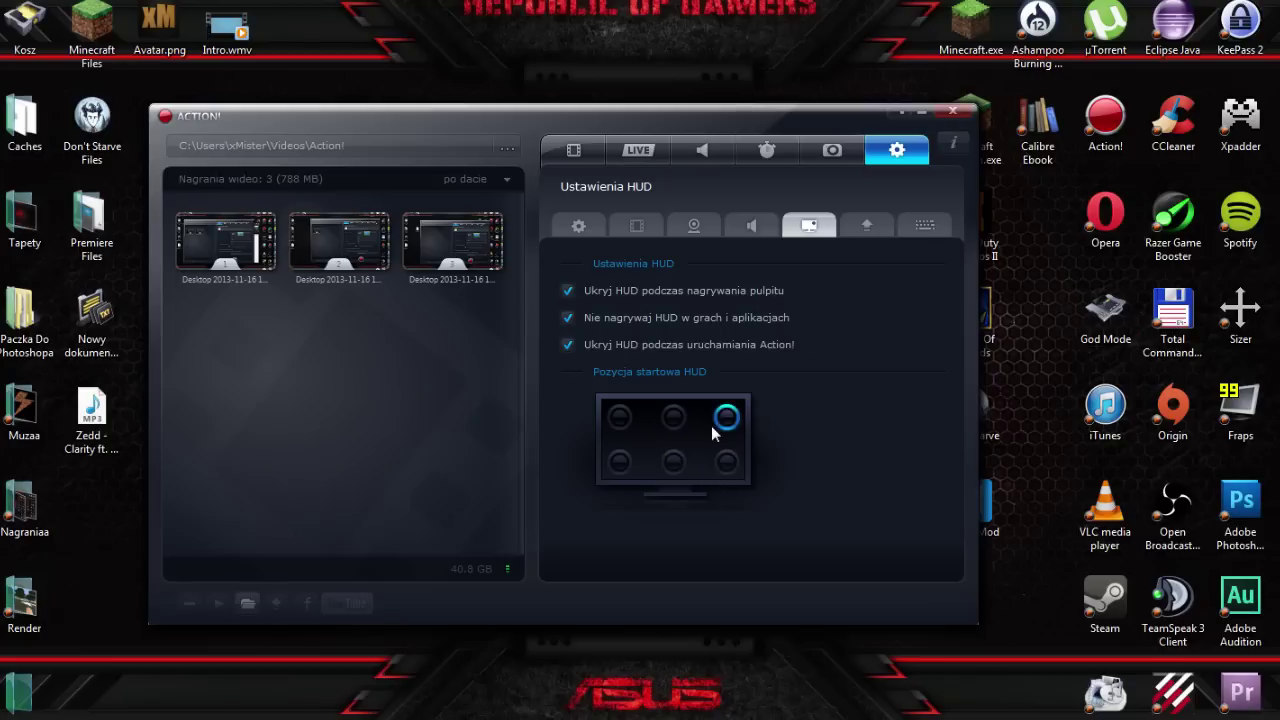
left_click(569, 344)
left_click(850, 427)
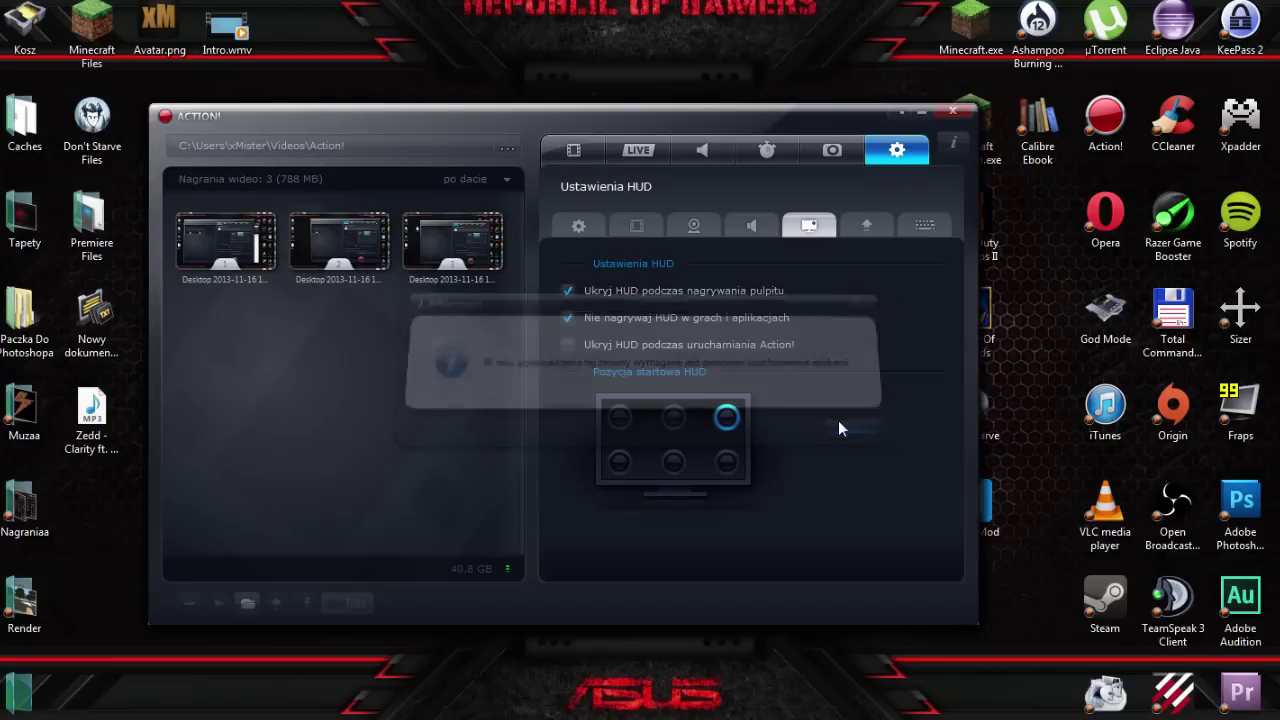
Review the export settings and the keyboard shortcuts, and return to the general settings
left_click(858, 228)
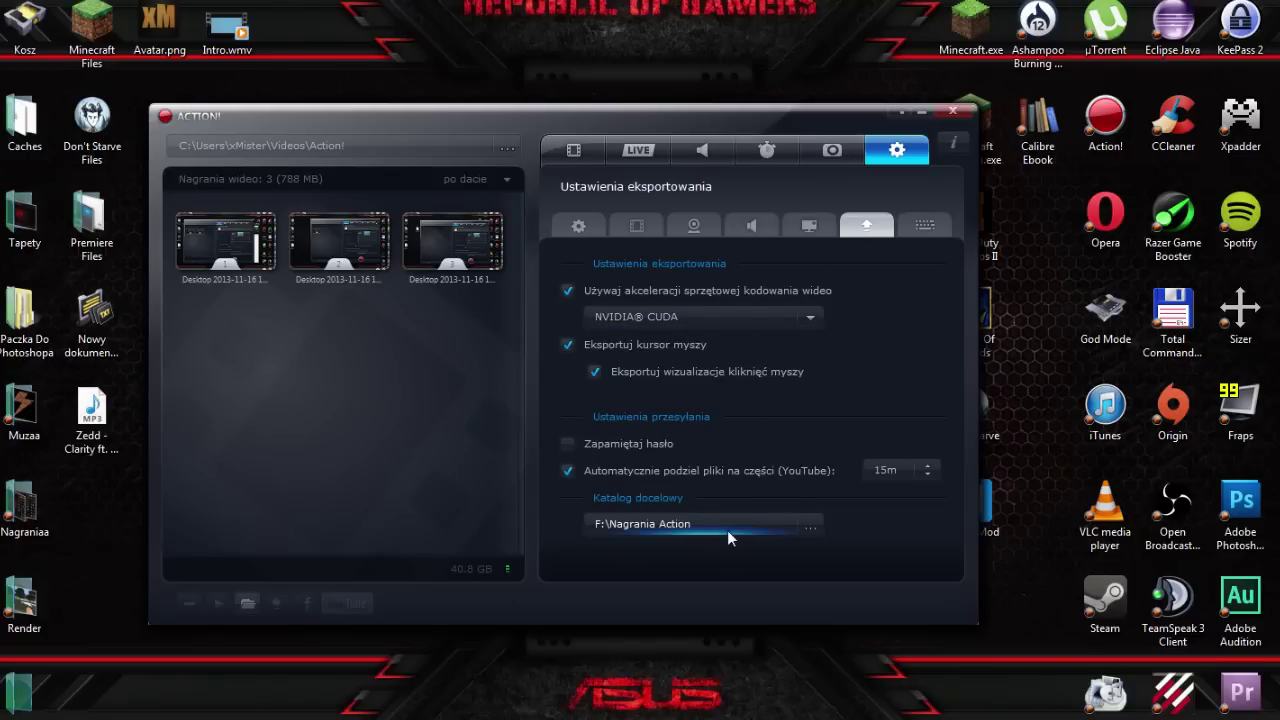
left_click(922, 227)
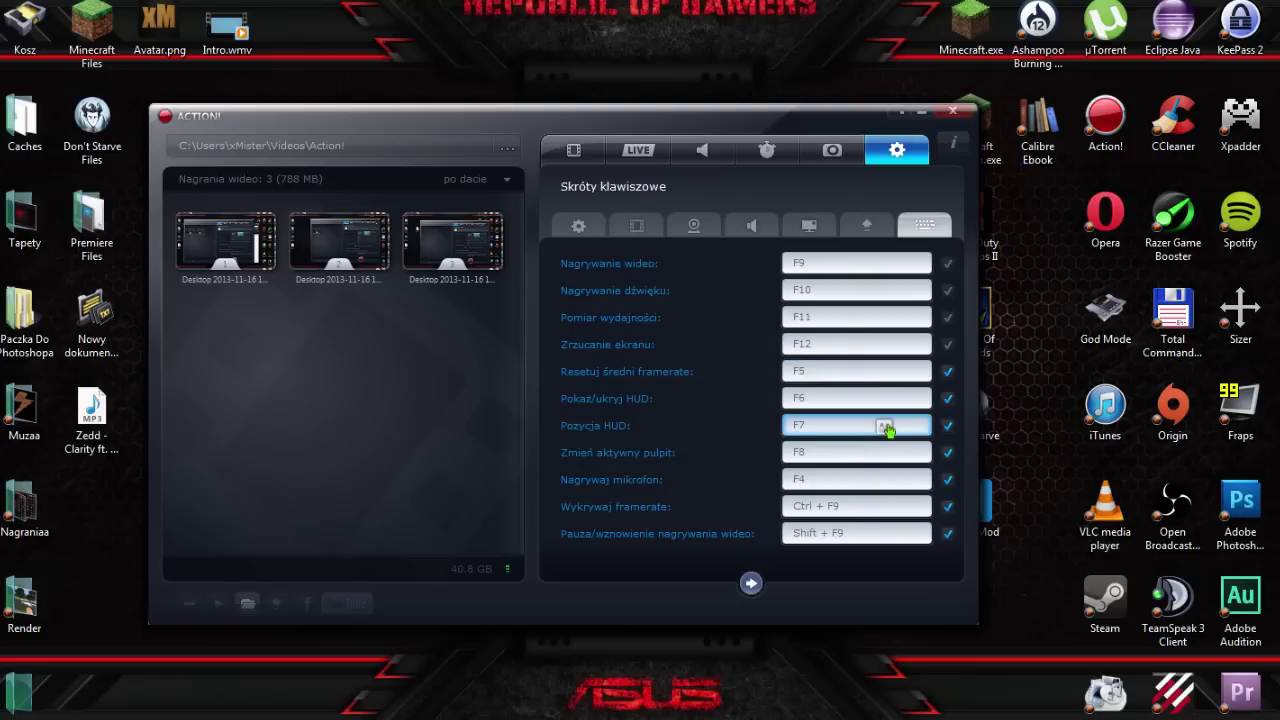
left_click(578, 226)
Return to the video recording settings and select the first recording in the video list
left_click(575, 155)
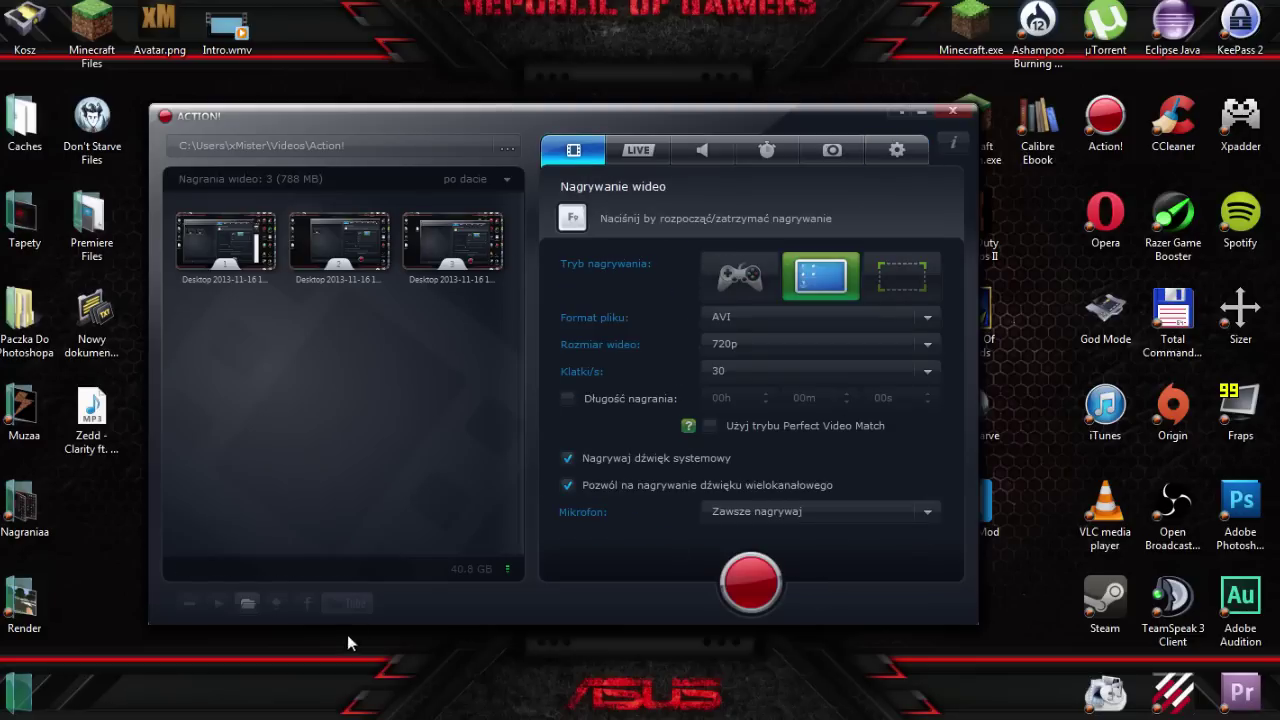
left_click(229, 248)
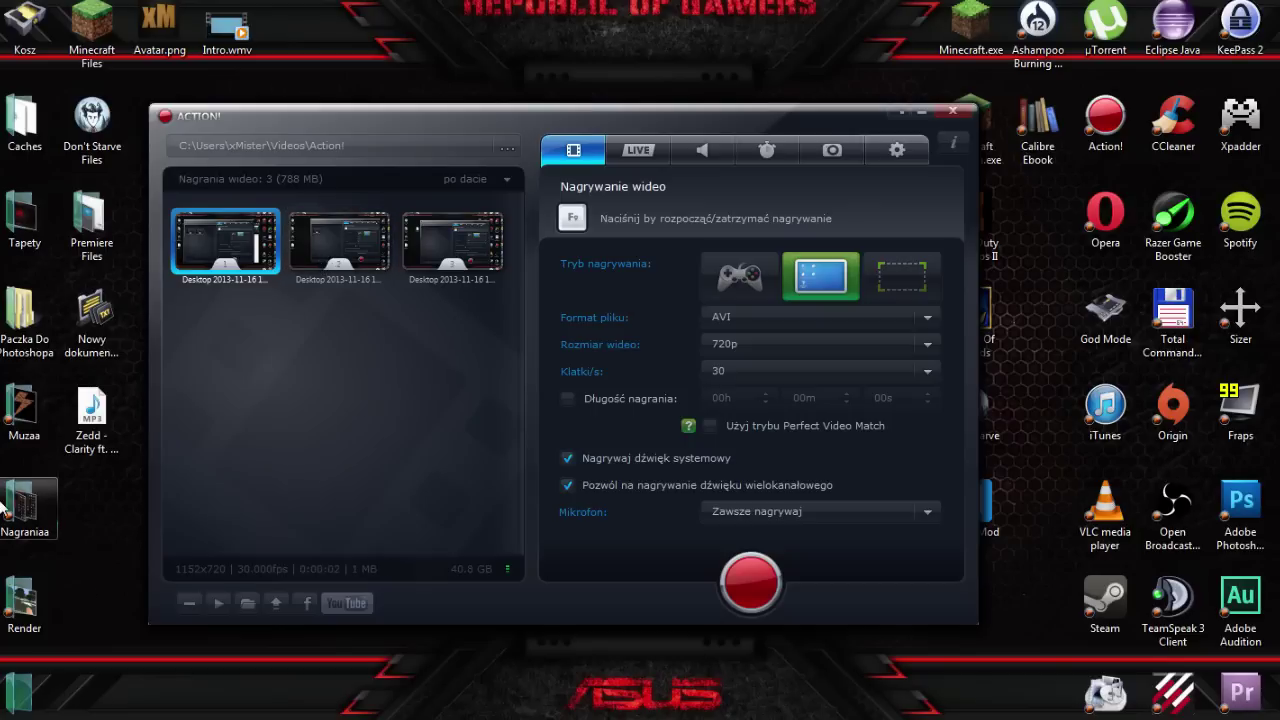
left_click(355, 255)
left_click(220, 272)
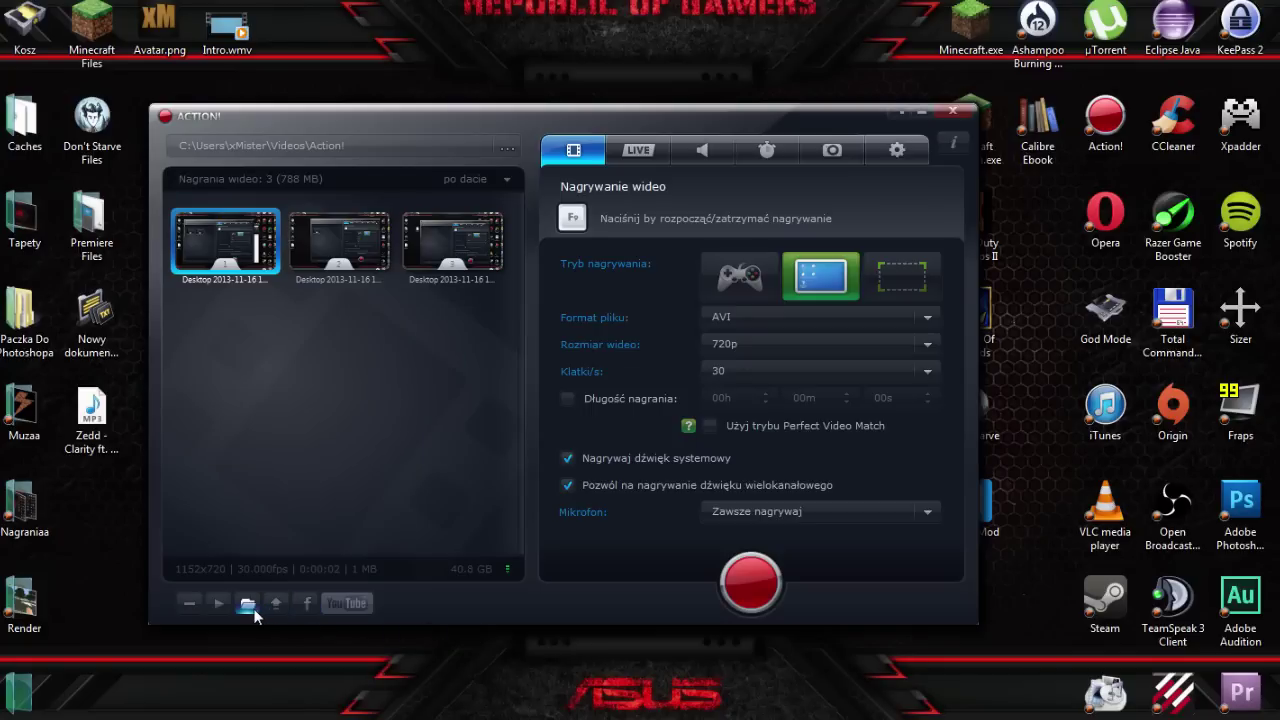
Review the YouTube and Facebook export windows for the selected recording, closing each without exporting
left_click(347, 603)
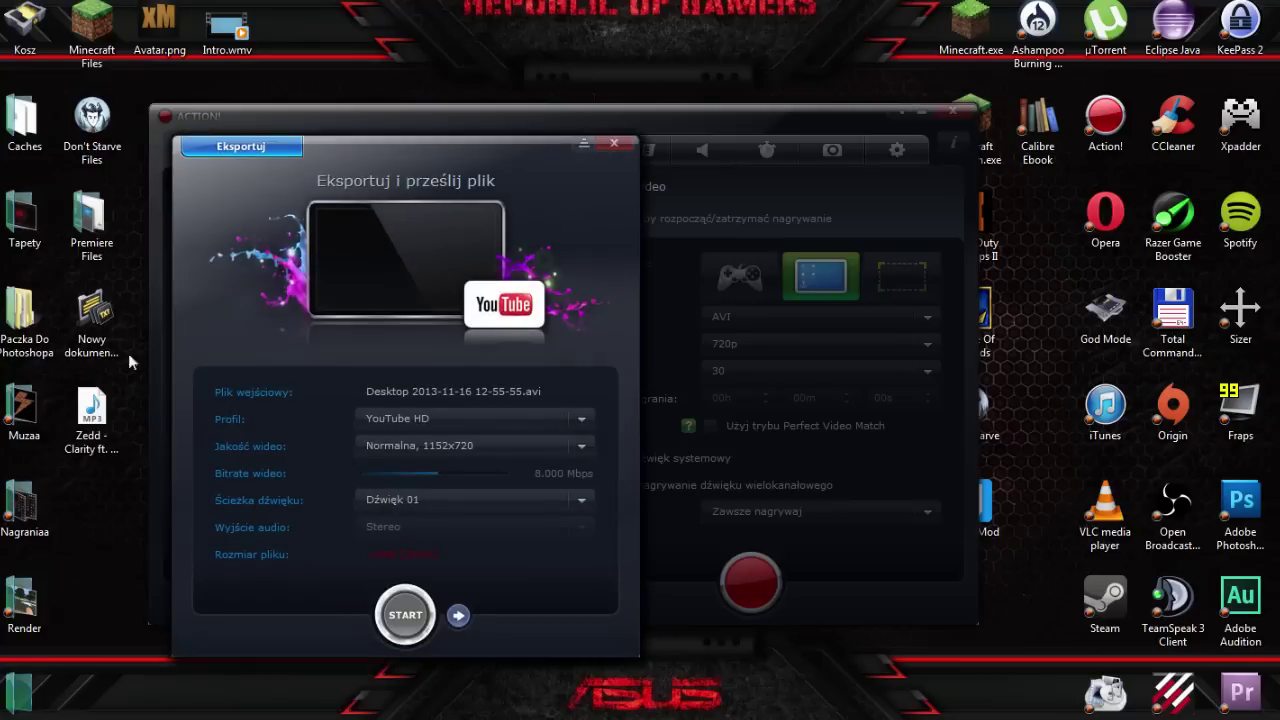
left_click(614, 143)
left_click(306, 603)
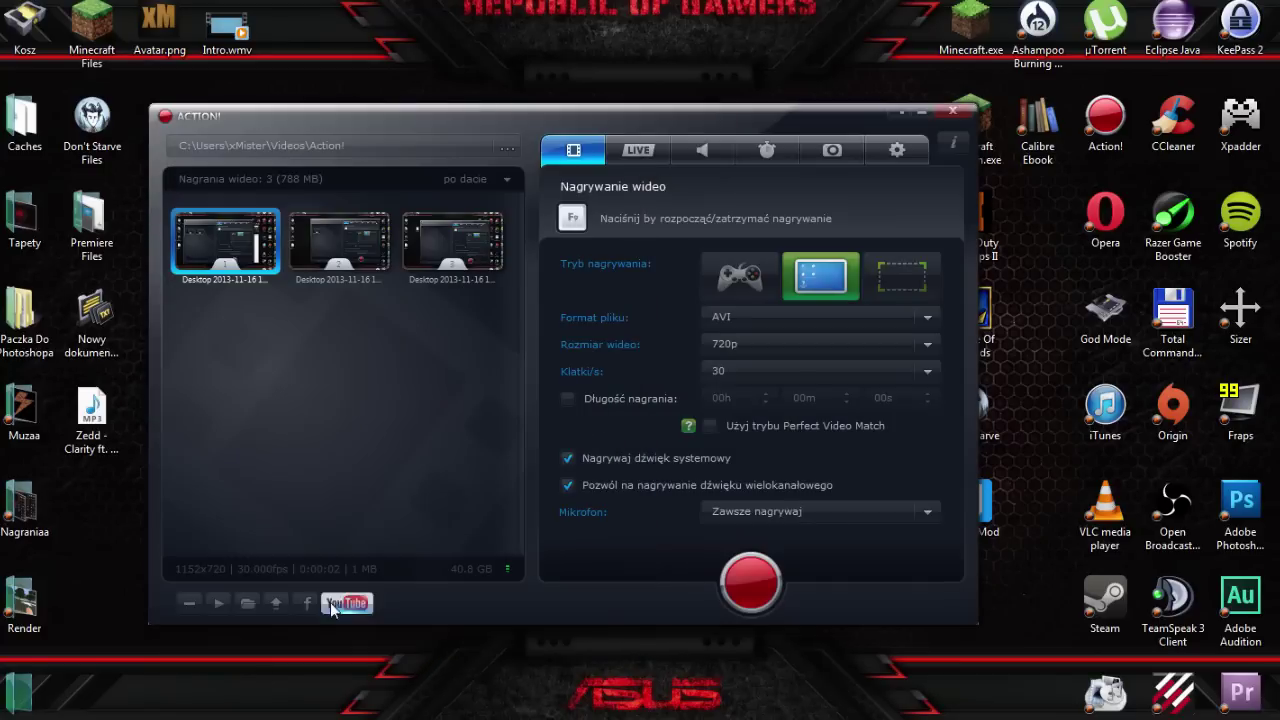
left_click(277, 604)
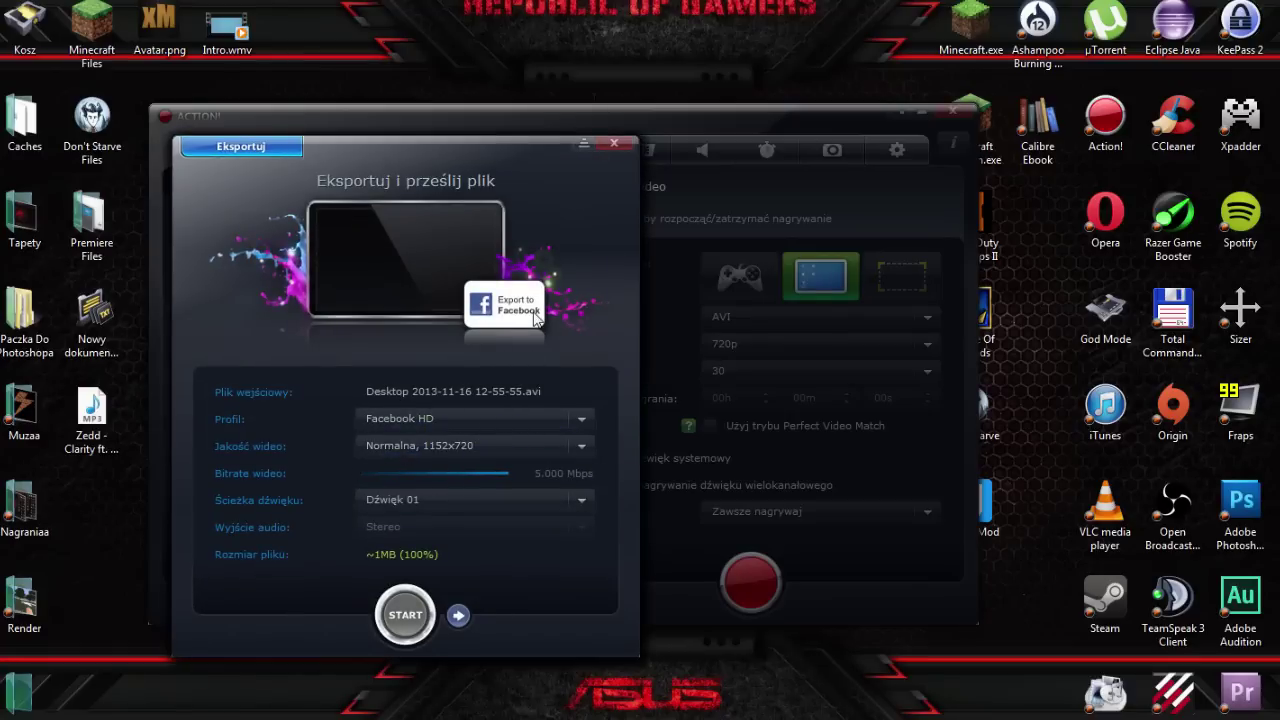
left_click(614, 143)
Open the general export window for the selected recording, browse the device profiles, and choose the YouTube HD profile
left_click(277, 603)
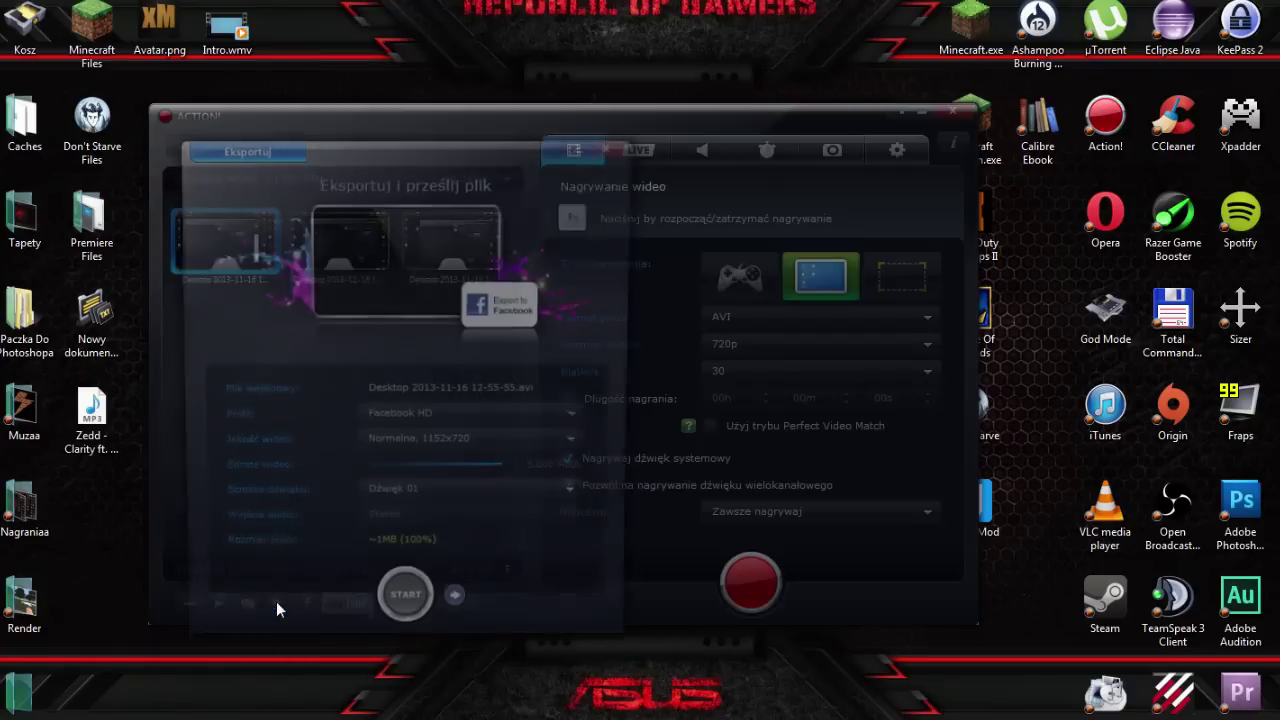
left_click(418, 417)
left_click_drag(564, 462, 564, 478)
scroll(564, 479, "down", 1)
scroll(564, 479, "up", 2)
scroll(463, 565, "down", 2)
scroll(508, 510, "down", 10)
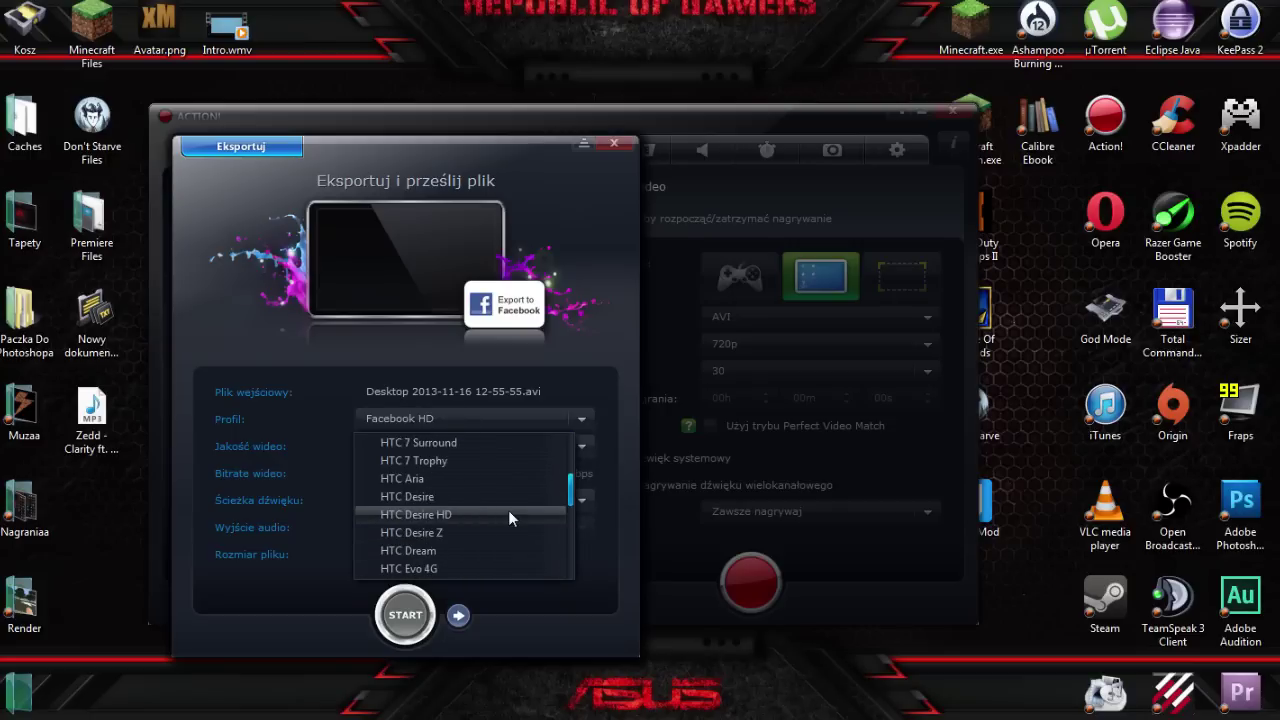
scroll(515, 505, "down", 2)
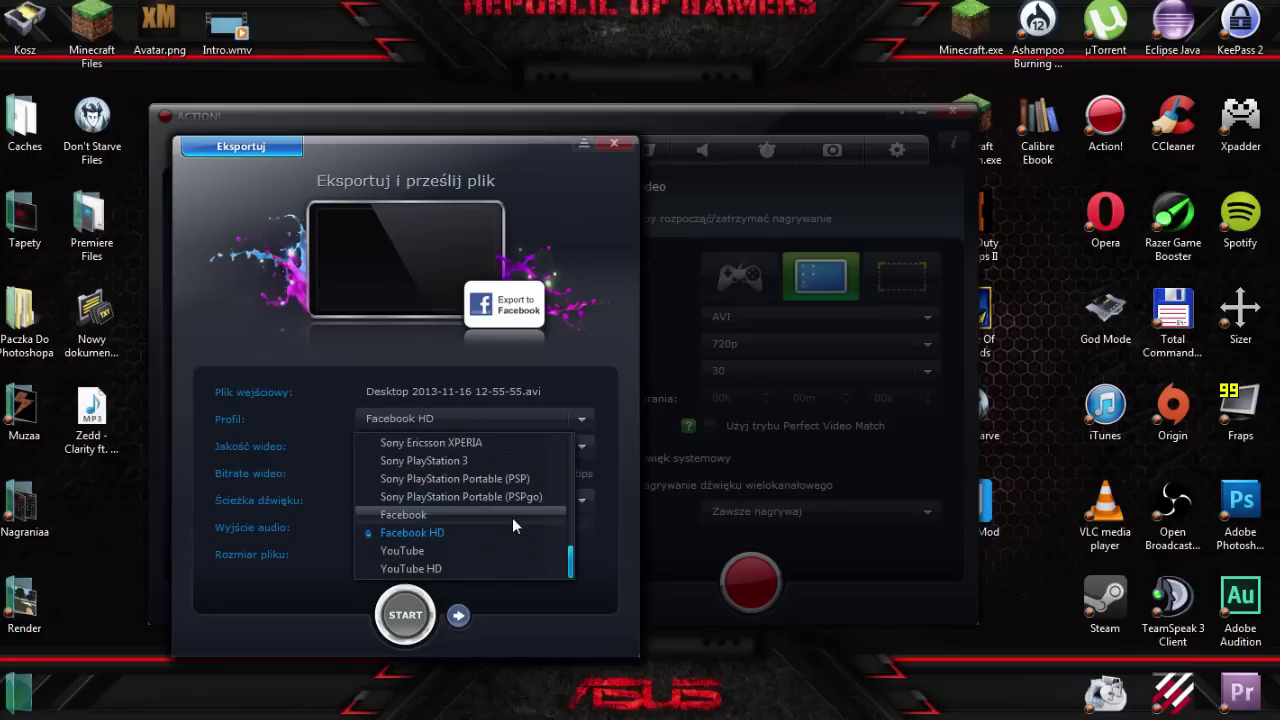
left_click(476, 566)
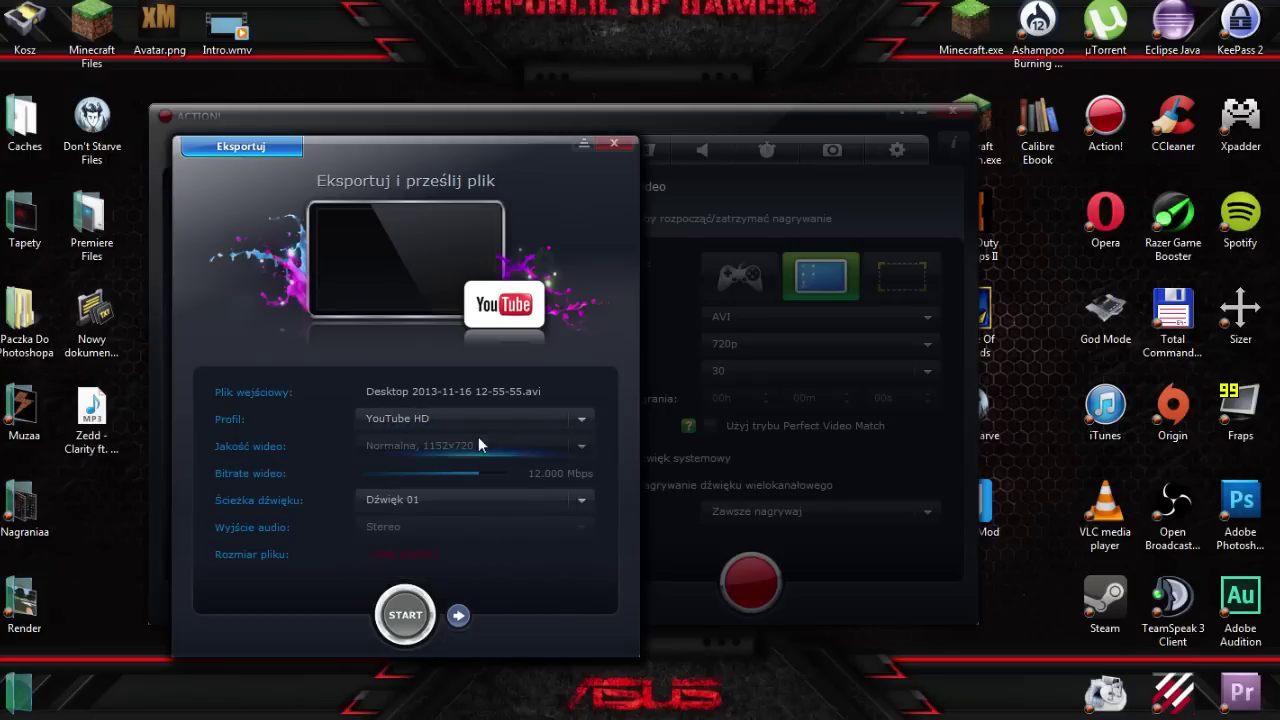
Set the export video quality to "Wysoka, 1280x720" and check the available audio tracks
left_click(478, 443)
left_click(509, 524)
left_click(464, 500)
left_click(466, 502)
left_click(466, 498)
left_click(434, 548)
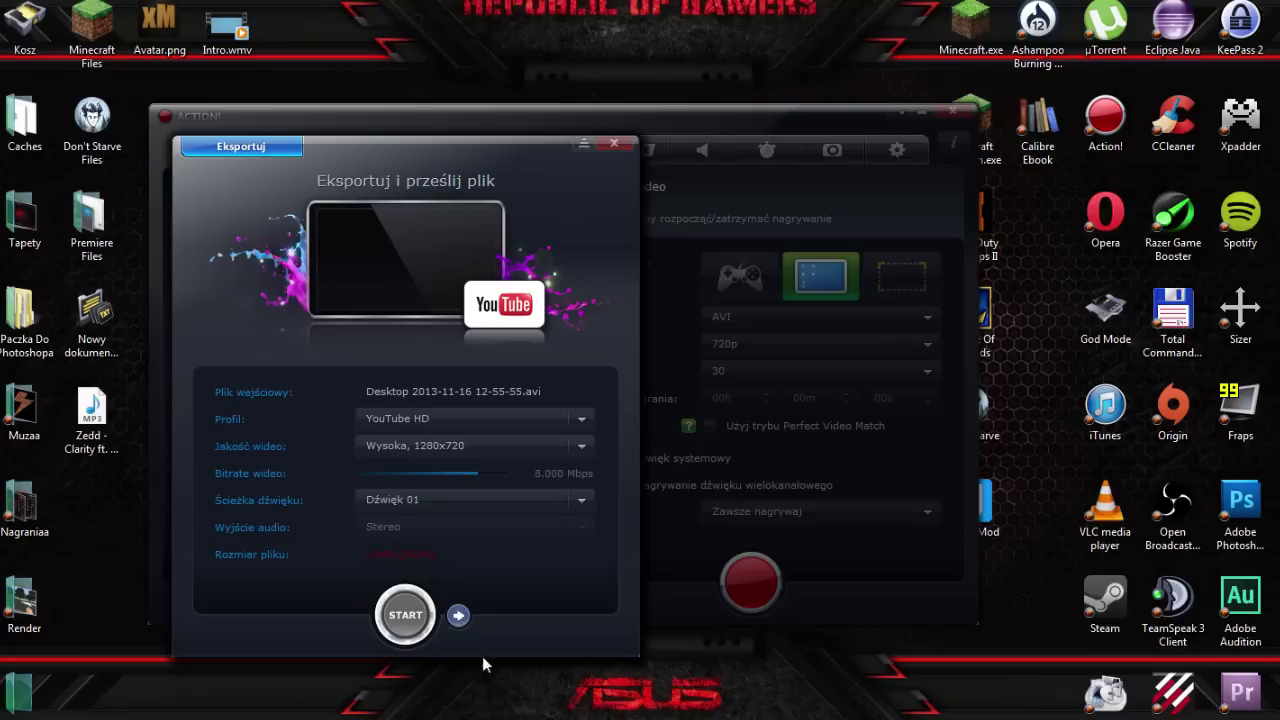
Review the YouTube upload details, return to the encoding settings, and close the export window without exporting
left_click(457, 616)
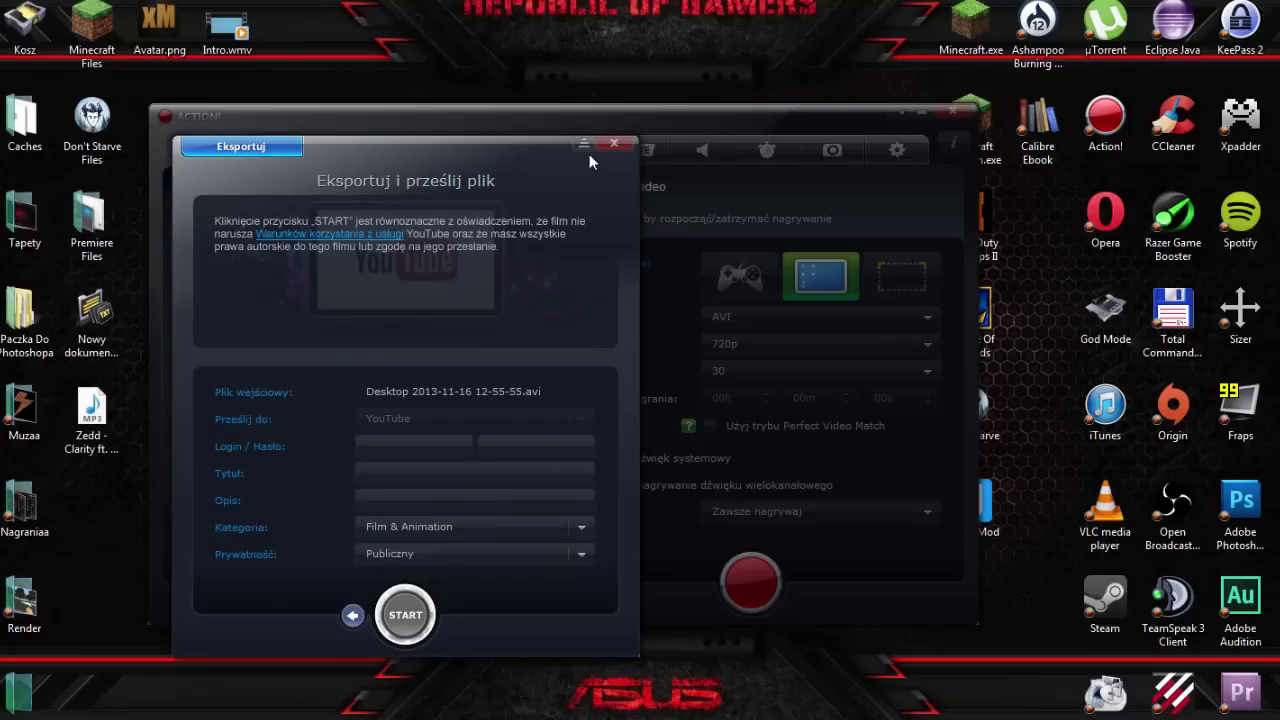
left_click(352, 615)
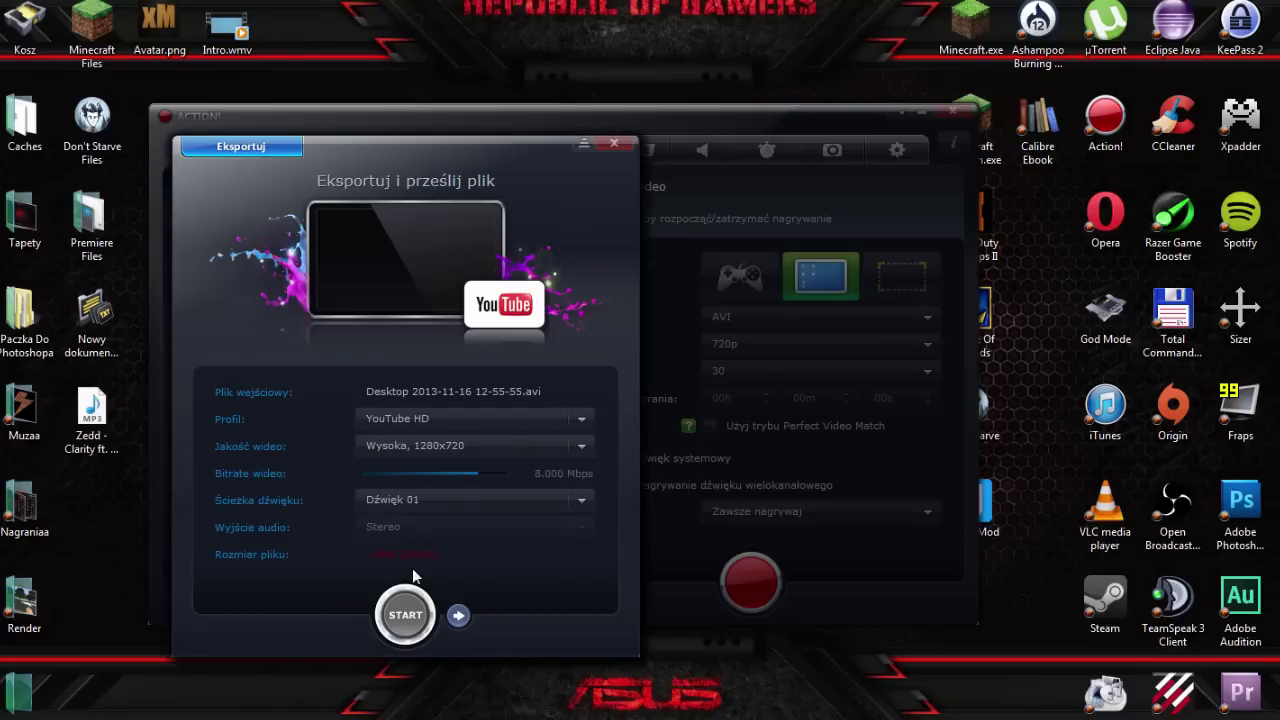
left_click(616, 145)
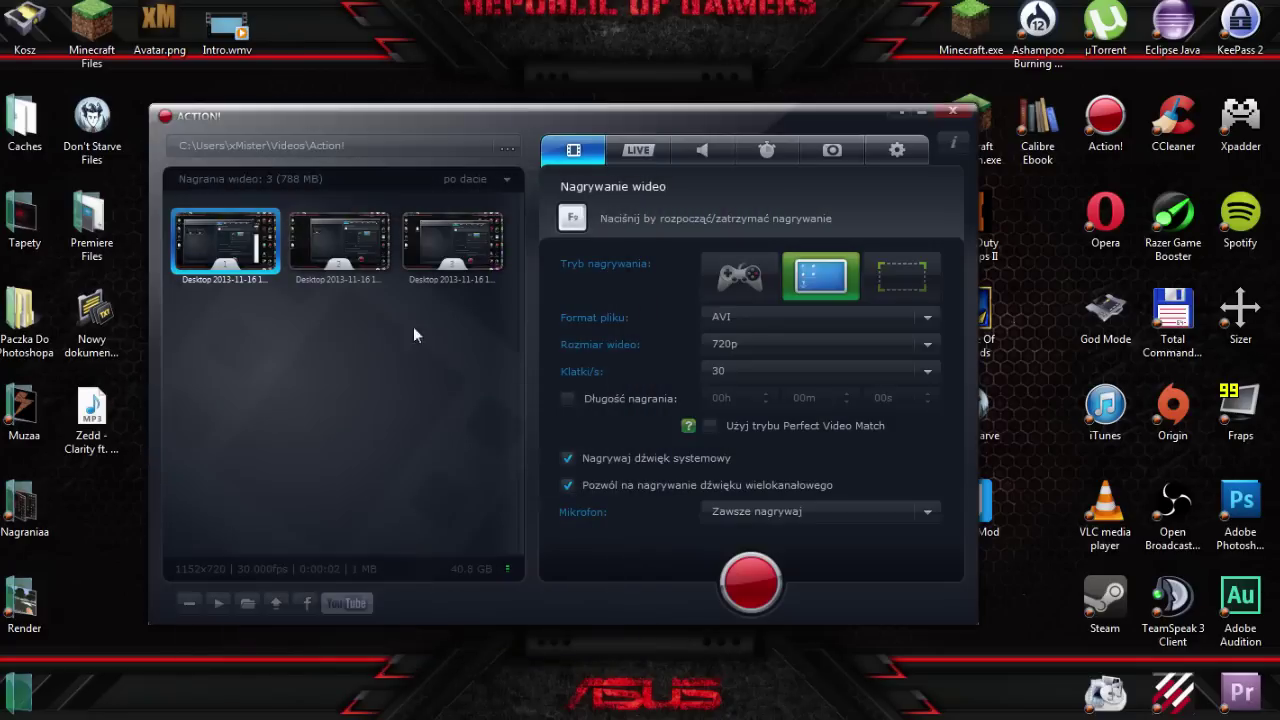
Reopen the export window, choose the 720p (High Profile) profile, check its video quality options, and close without exporting
left_click(247, 605)
left_click(432, 419)
scroll(472, 500, "down", 3)
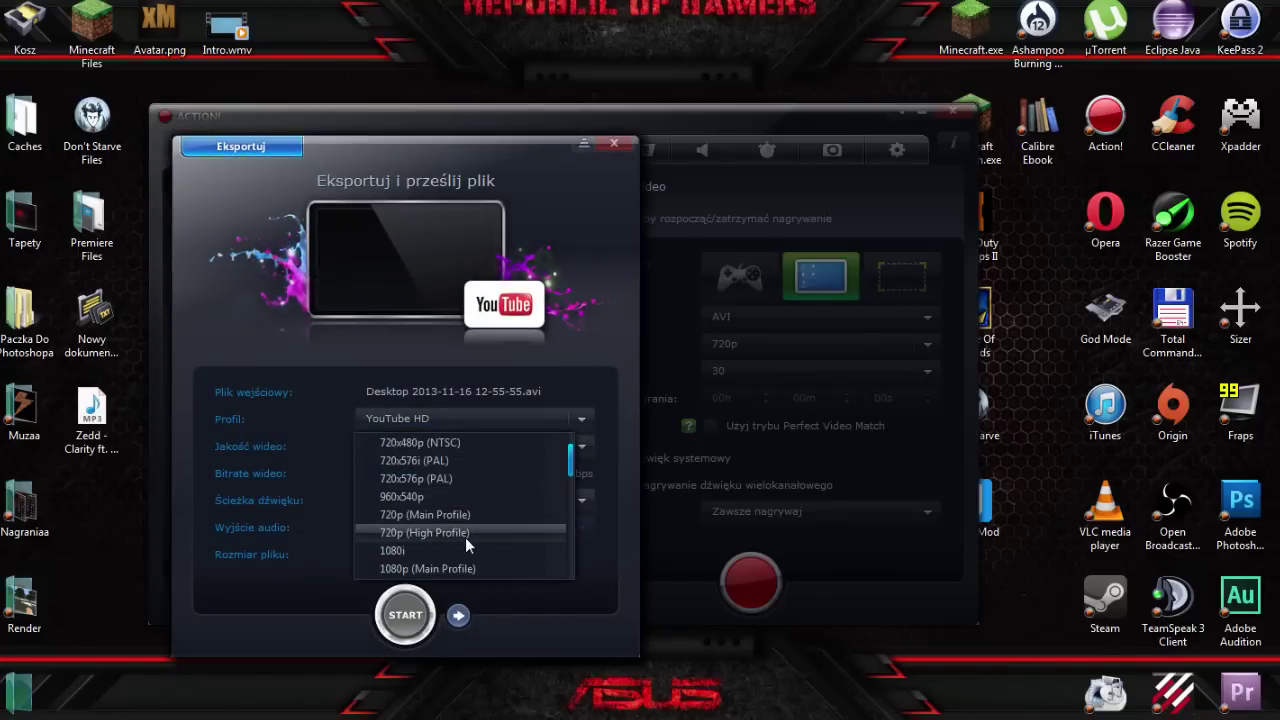
scroll(465, 520, "down", 1)
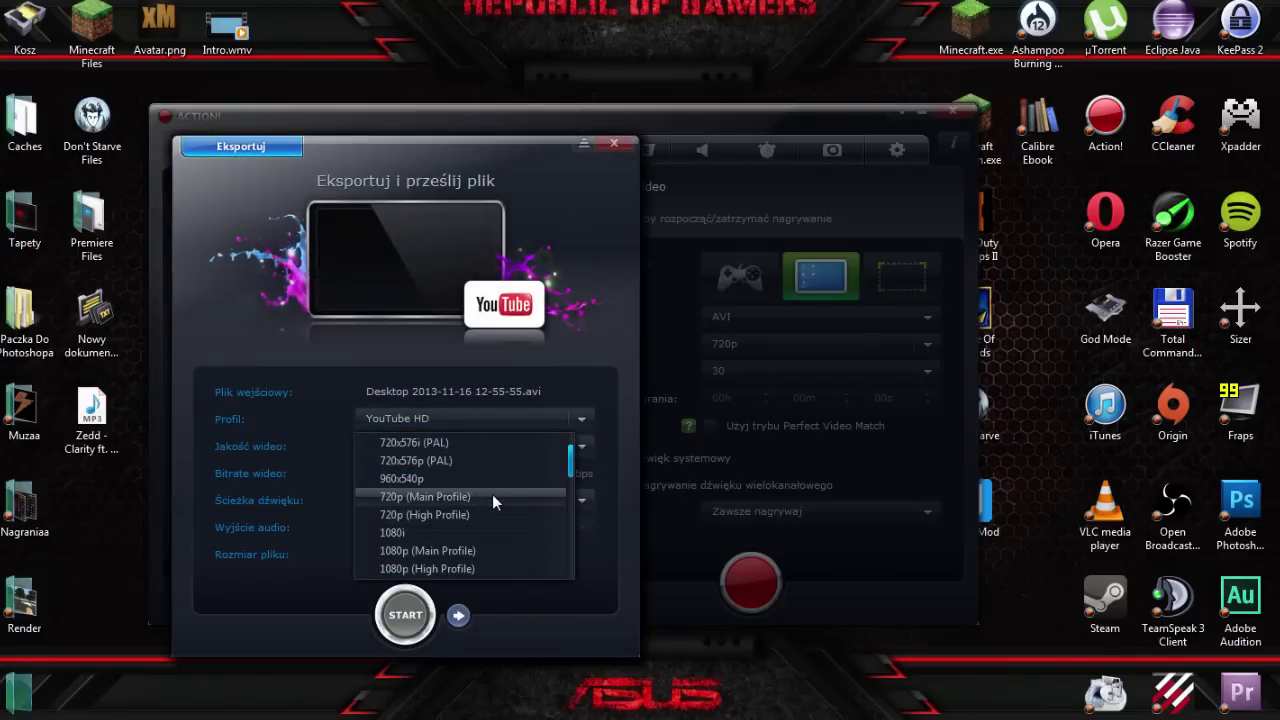
left_click(481, 514)
left_click(490, 443)
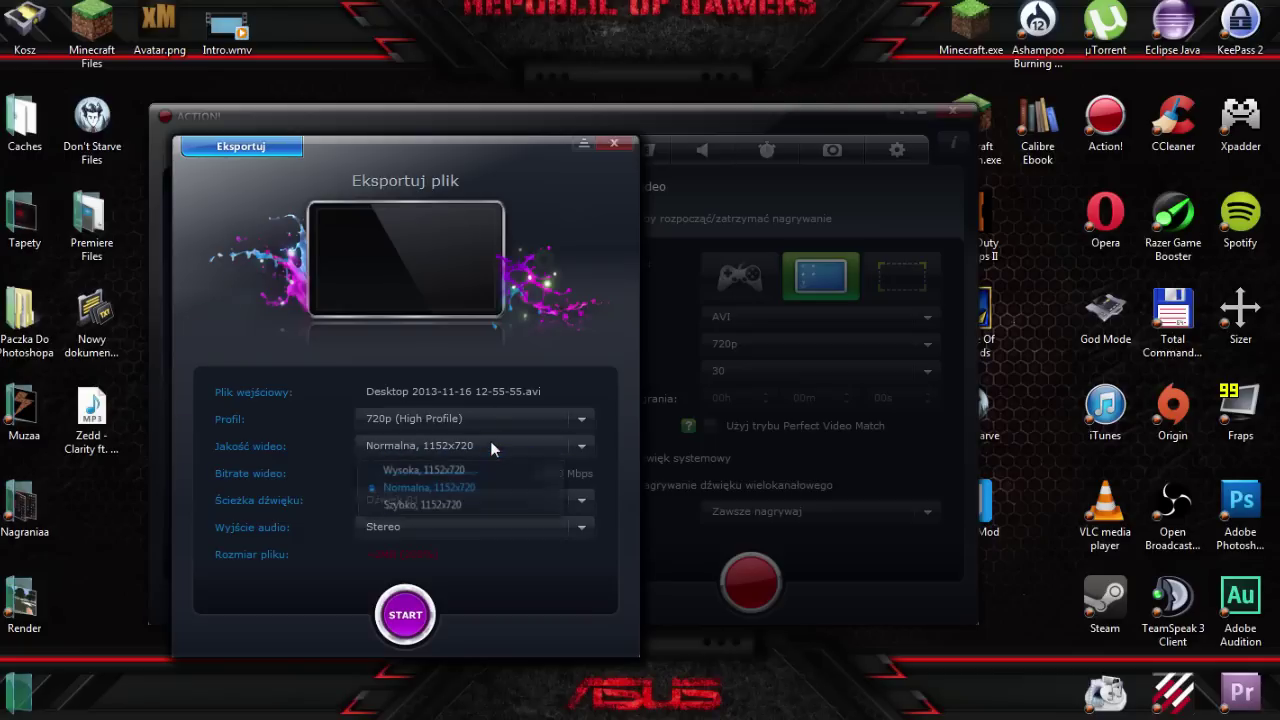
left_click(503, 445)
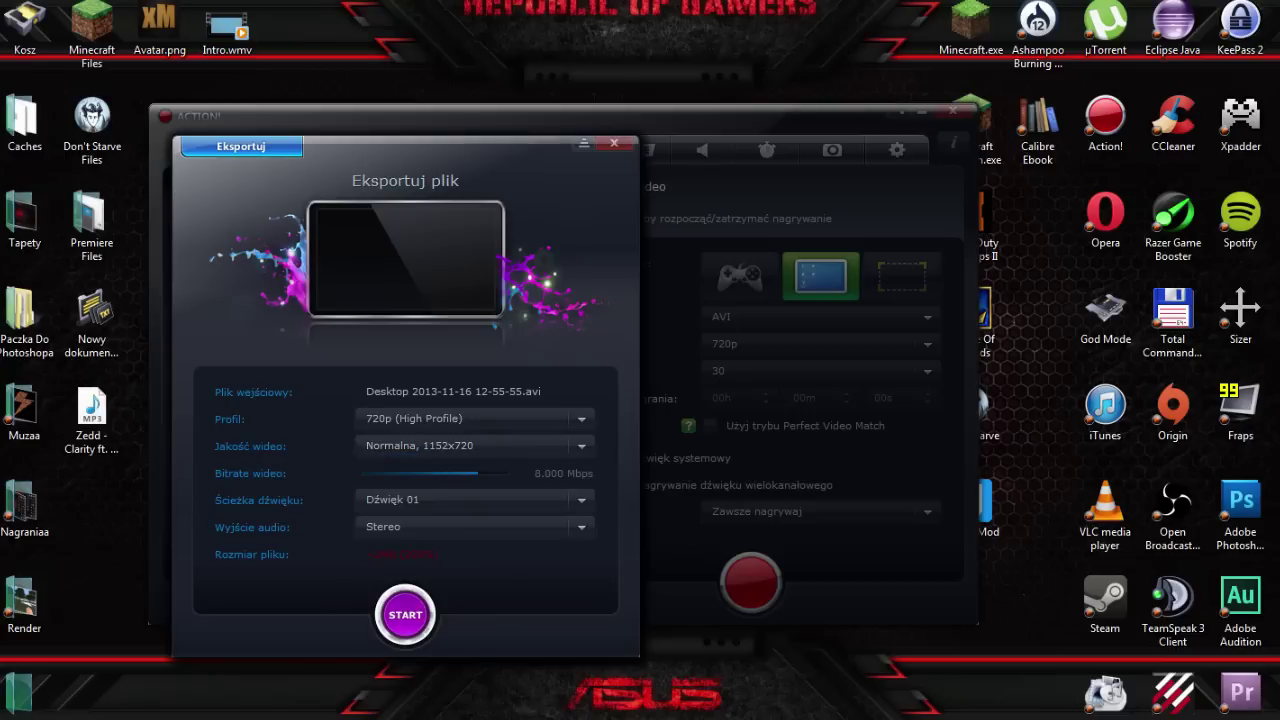
left_click(612, 145)
Reposition the Action! window and permanently delete the selected first recording from disk
left_click_drag(509, 120, 416, 58)
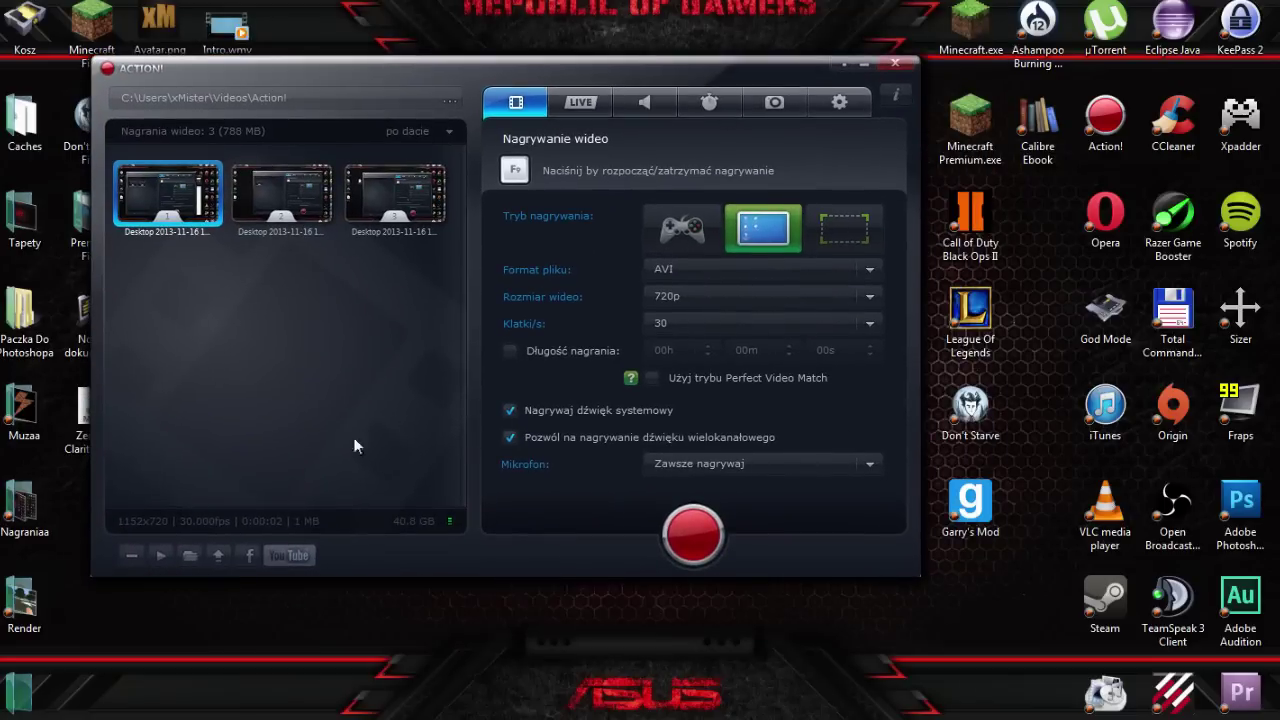
left_click_drag(492, 68, 520, 35)
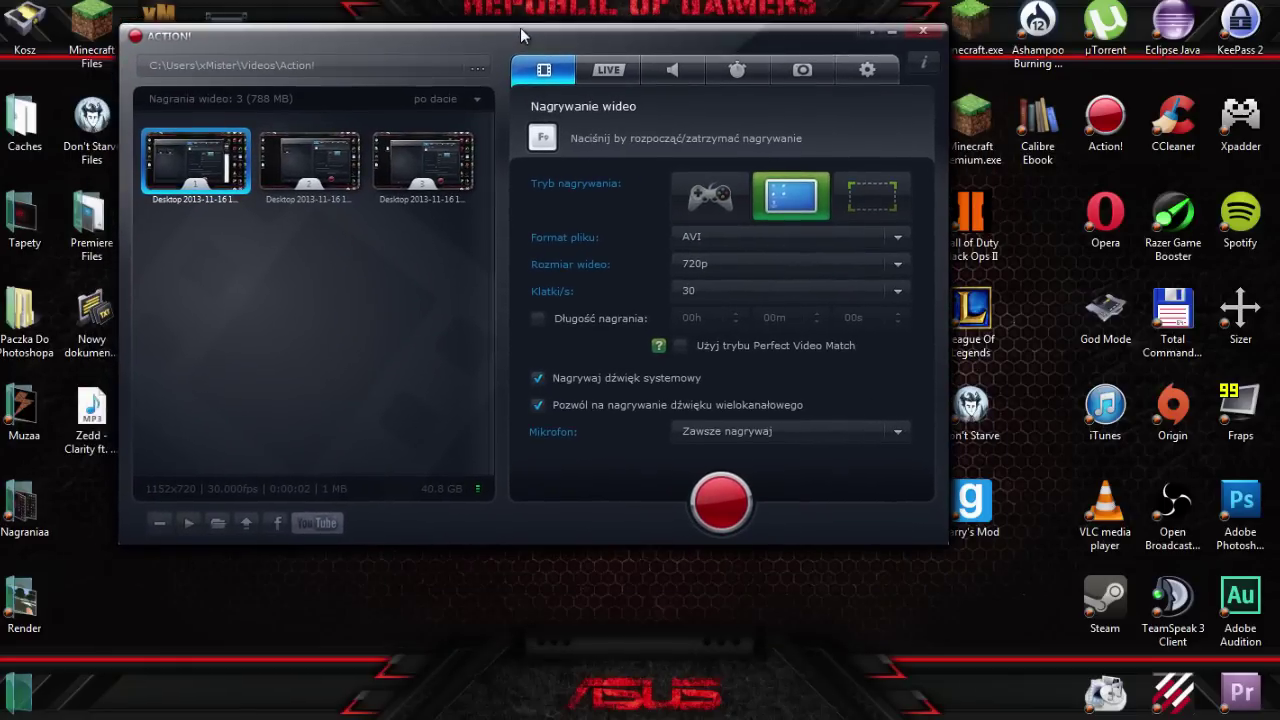
left_click(174, 521)
left_click(712, 428)
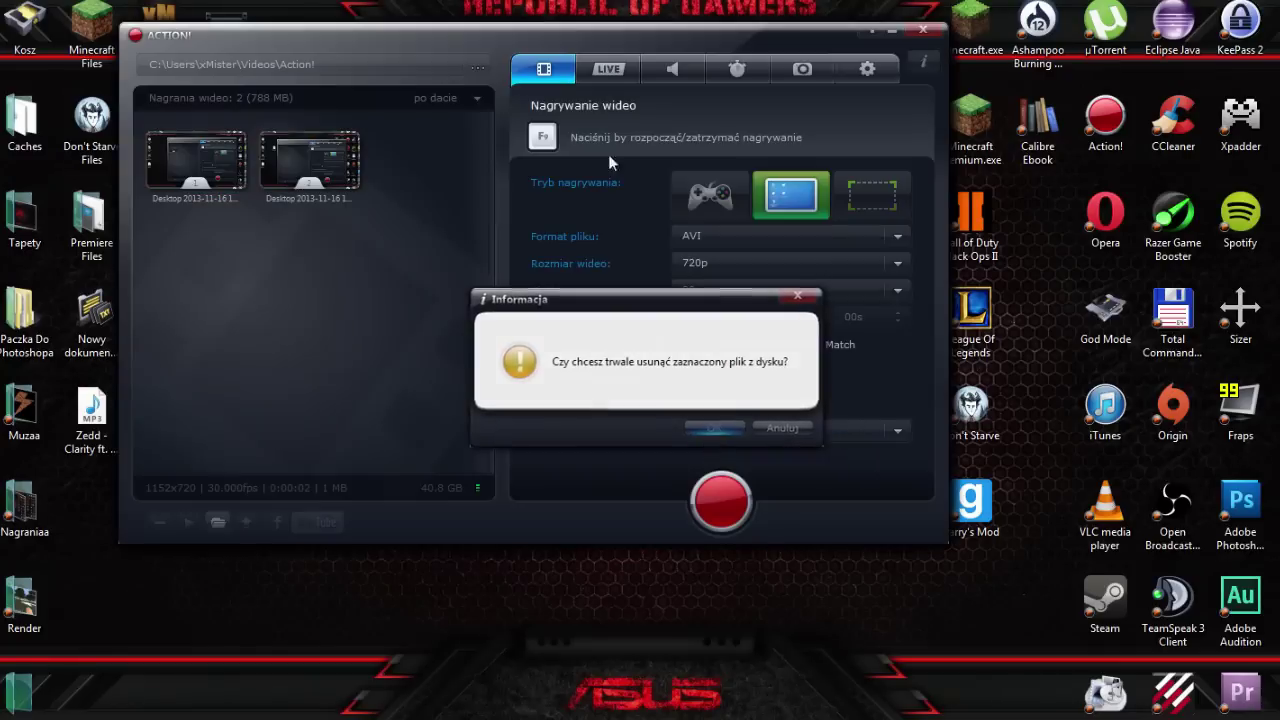
left_click_drag(495, 36, 480, 118)
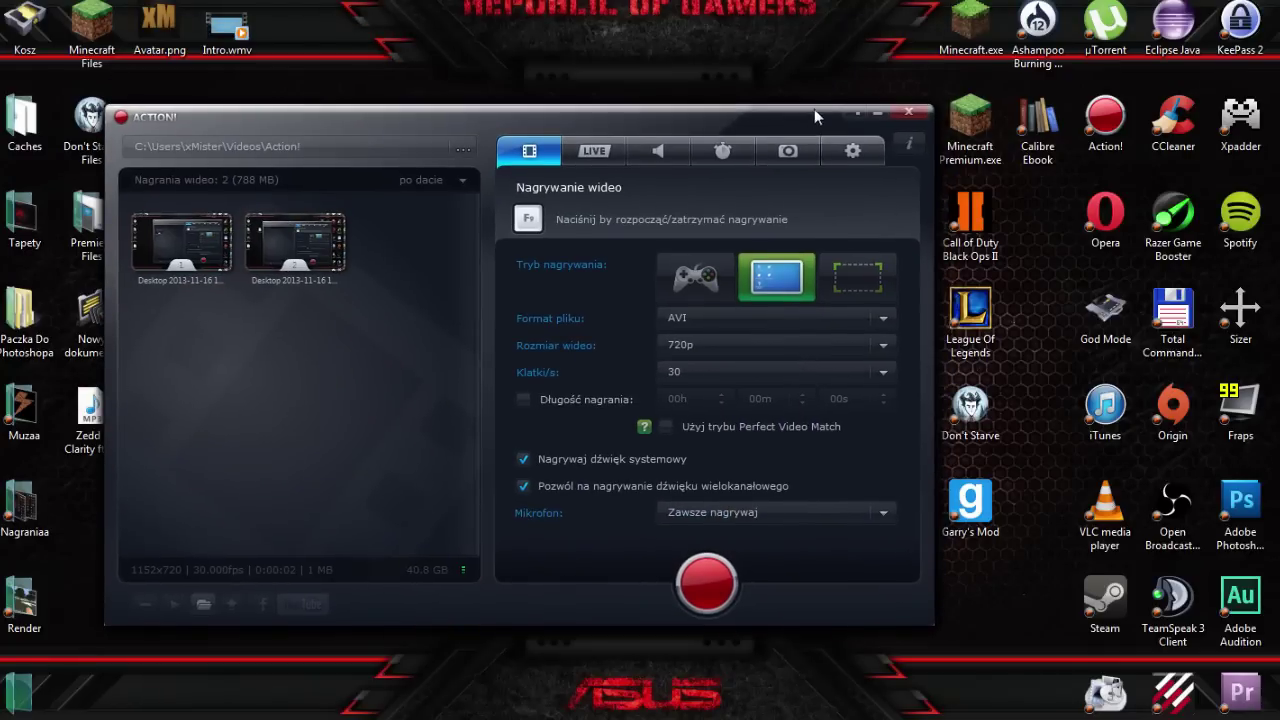
View the program's version and licence information, close it, and minimize the Action! window
left_click(909, 144)
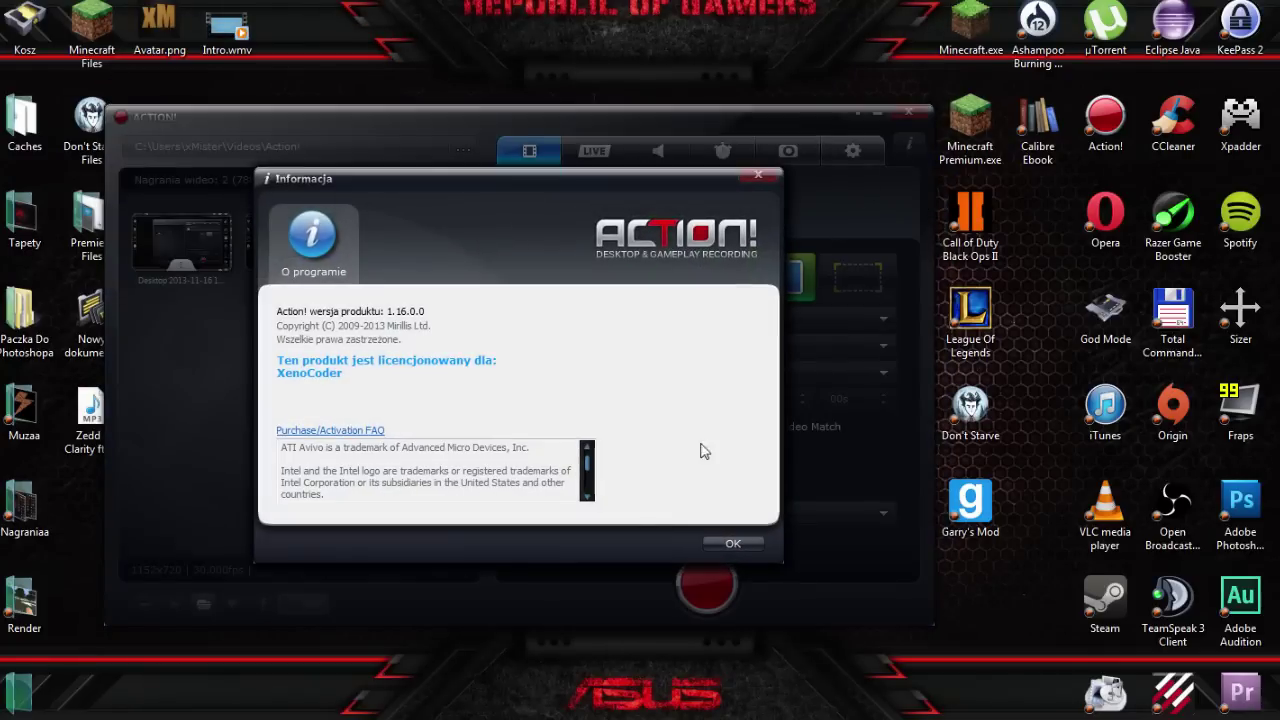
left_click(756, 548)
left_click(879, 116)
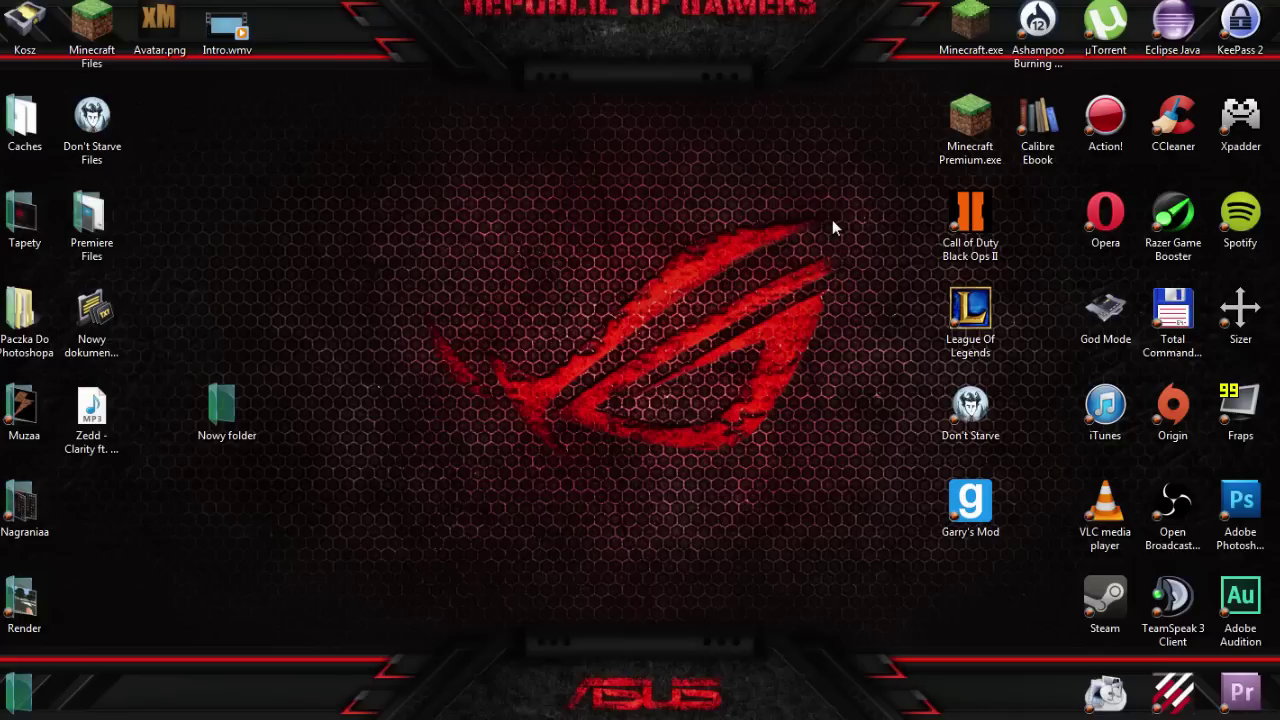
left_click_drag(835, 217, 424, 465)
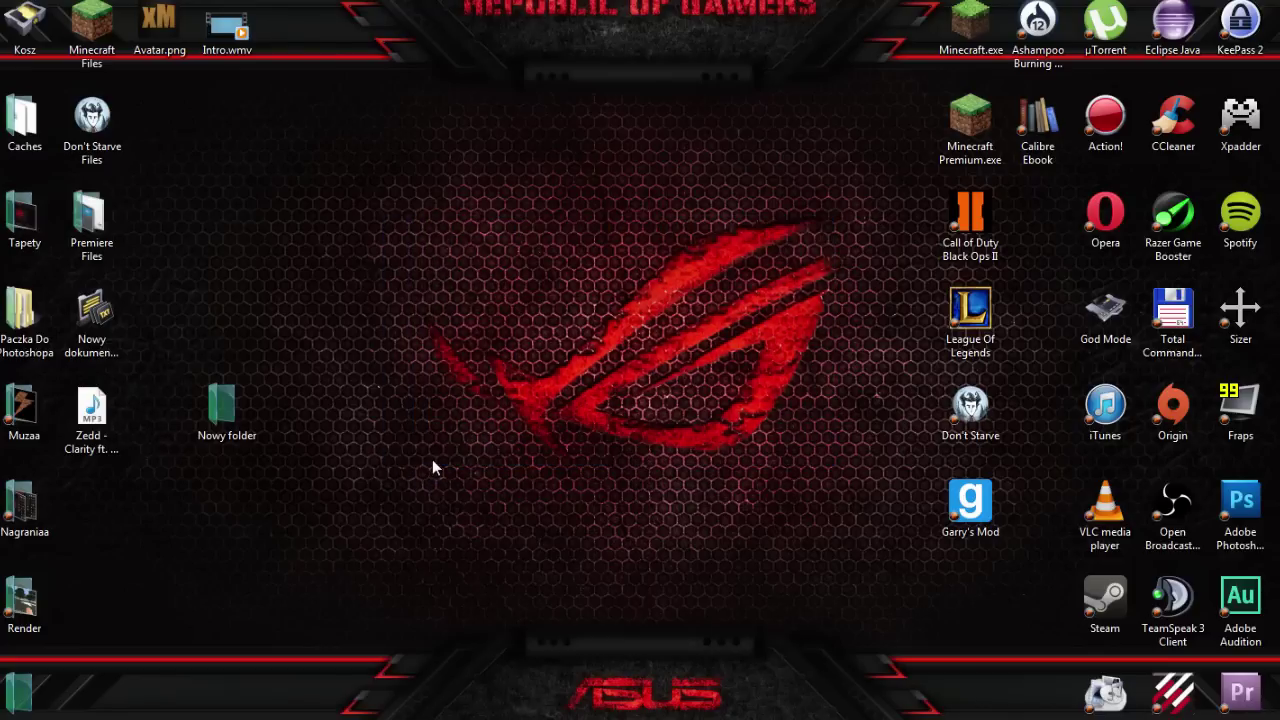